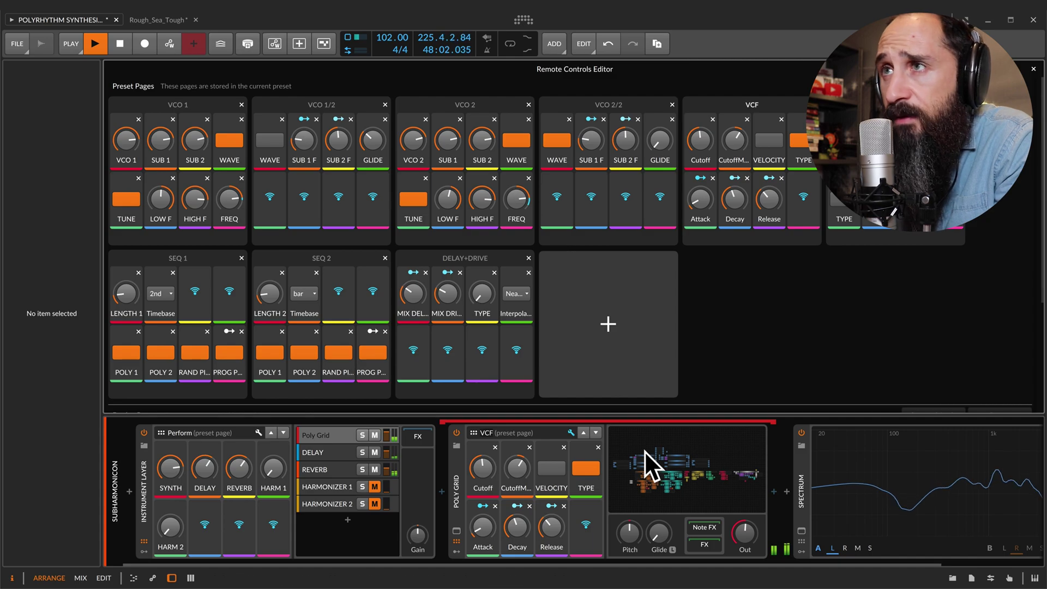
Open the Poly Grid patch of the Subharmonicon instrument and bring the Sequencer 1 and Sequencer 2 section into view.
click(685, 483)
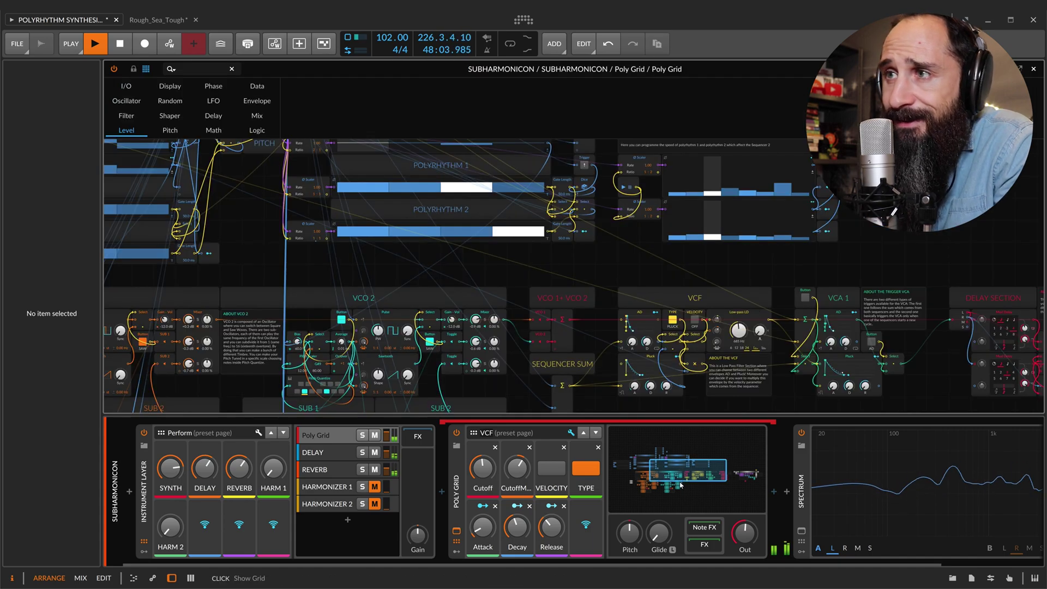
scroll(595, 267, left, 5)
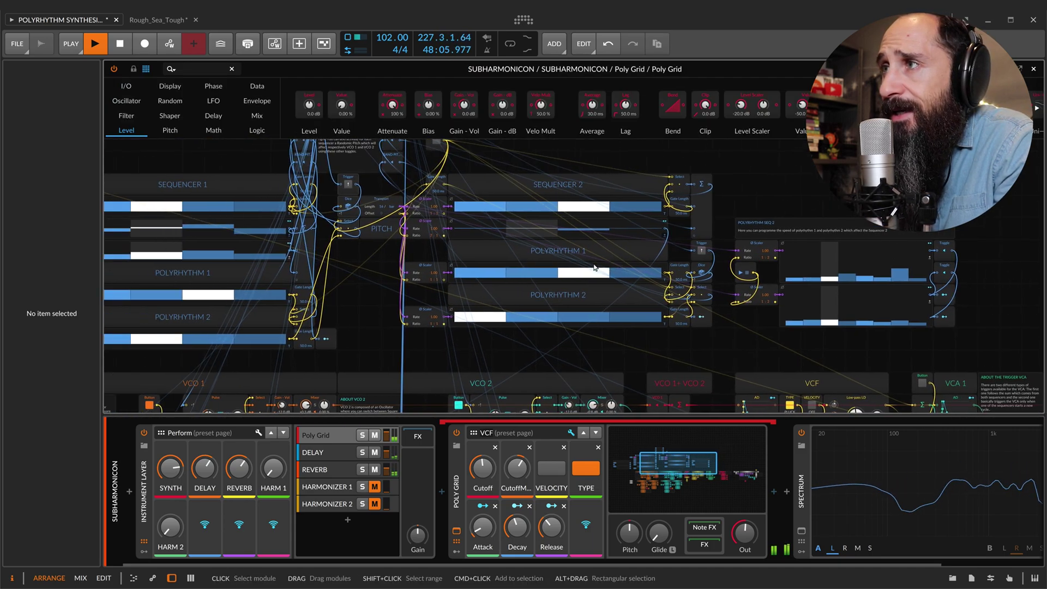
scroll(594, 267, up, 2)
scroll(594, 267, left, 6)
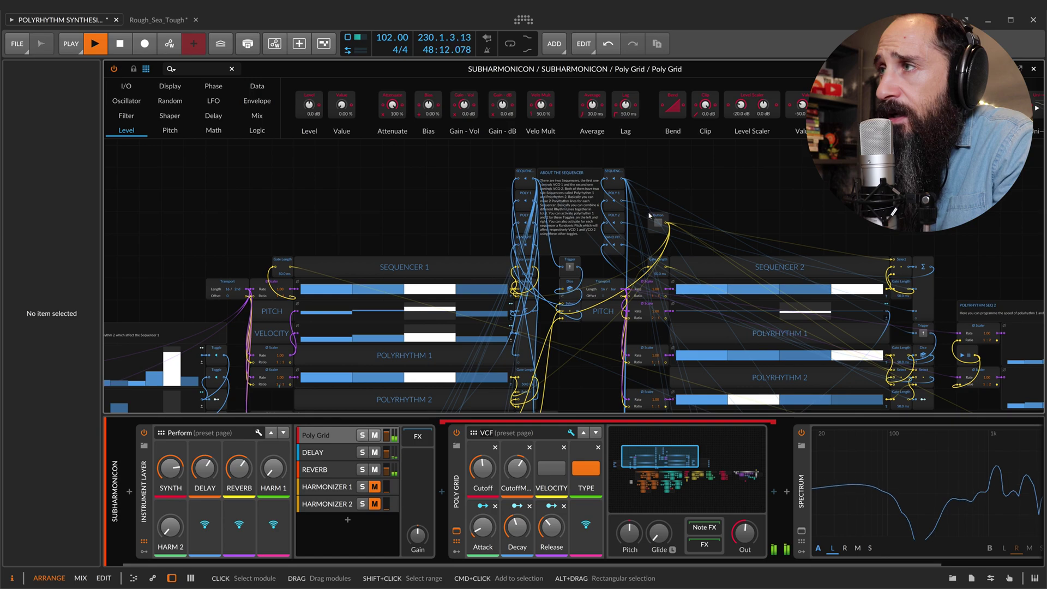
Examine the two sequencers with their pitch, velocity and polyrhythm lanes and the toggles that activate them.
scroll(649, 215, down, 1)
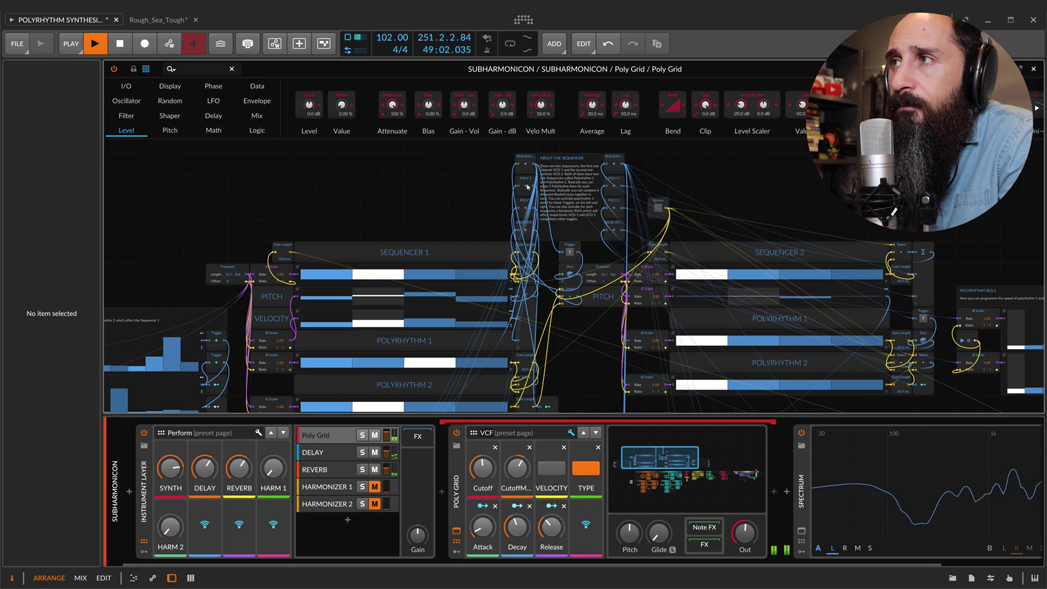
scroll(502, 185, down, 1)
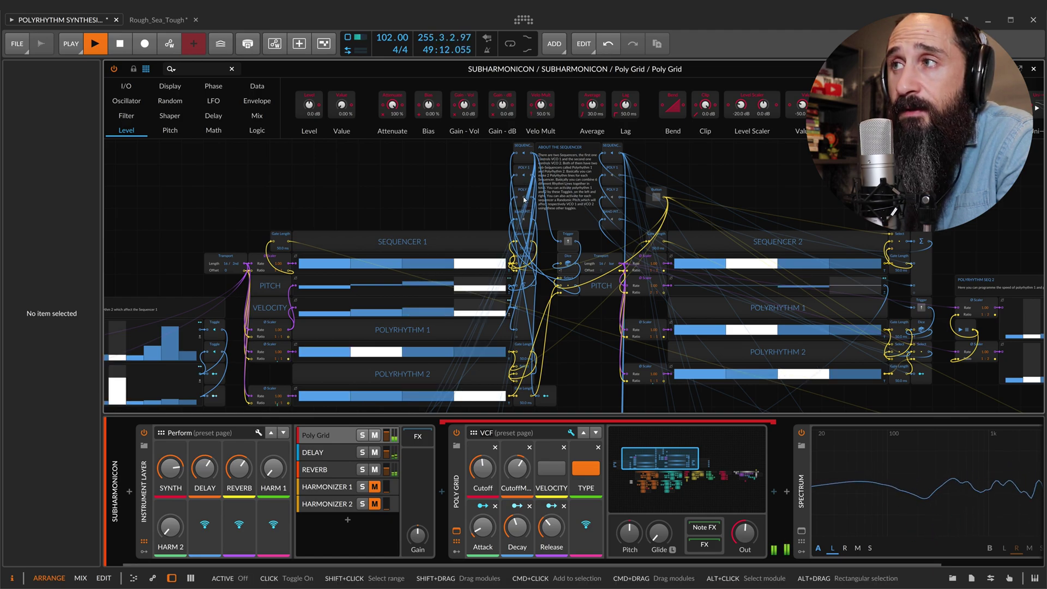
scroll(524, 199, down, 1)
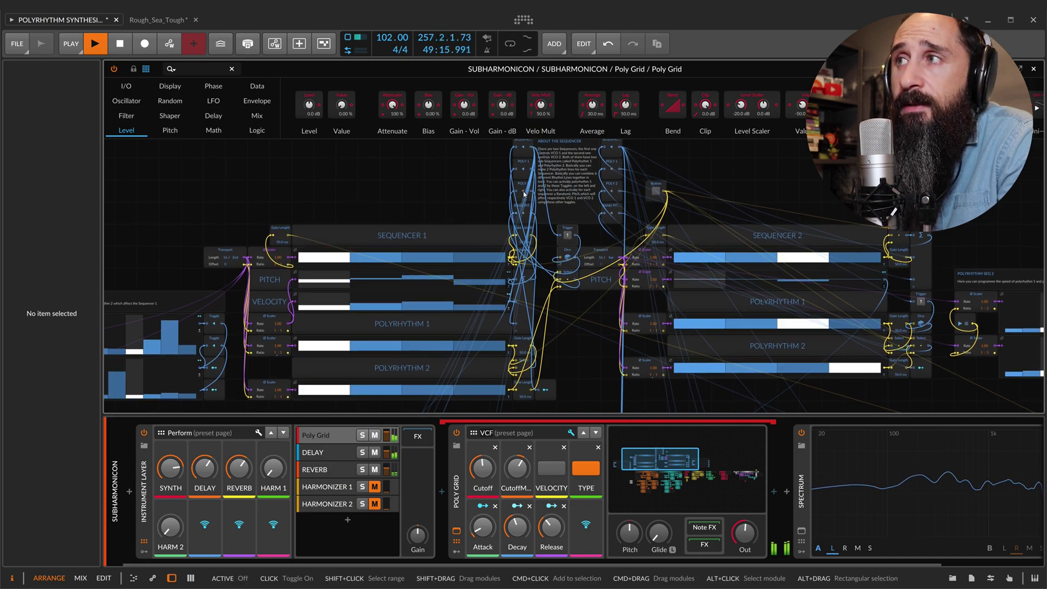
scroll(523, 194, left, 1)
scroll(516, 193, left, 1)
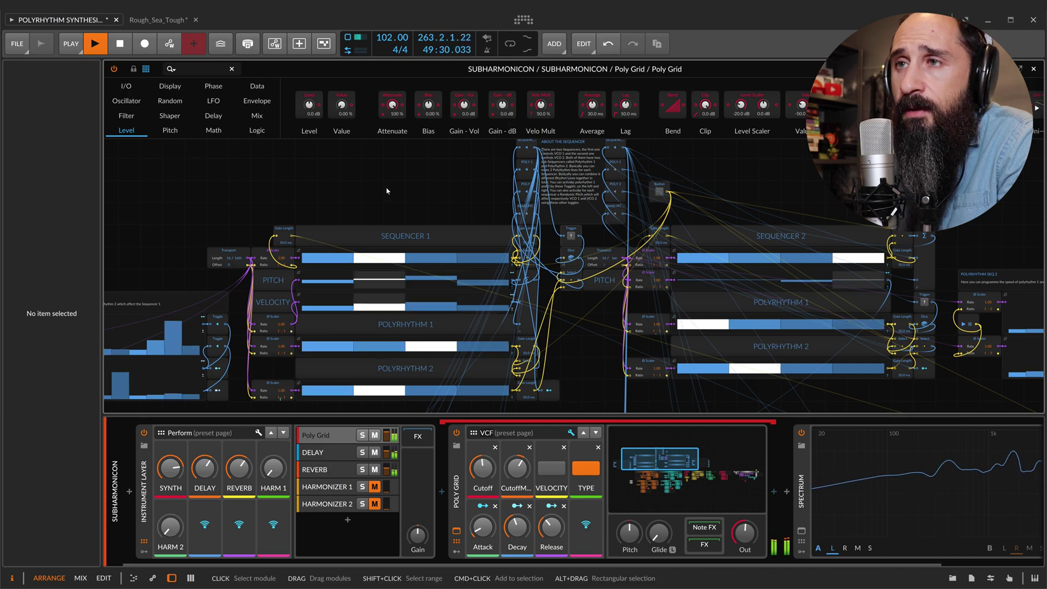
drag(385, 187, 390, 196)
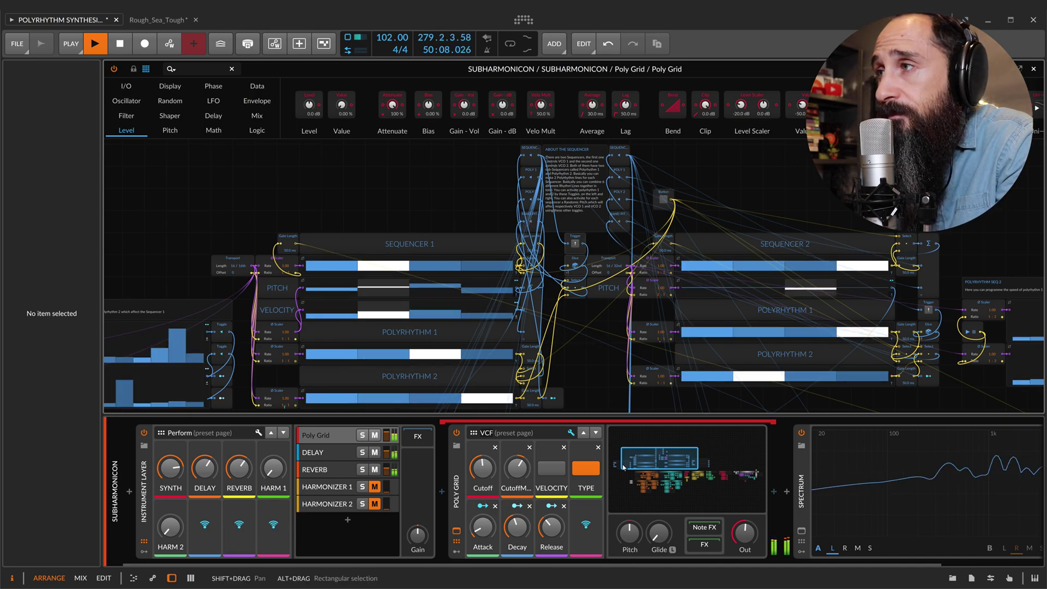
scroll(598, 312, down, 1)
scroll(597, 312, down, 1)
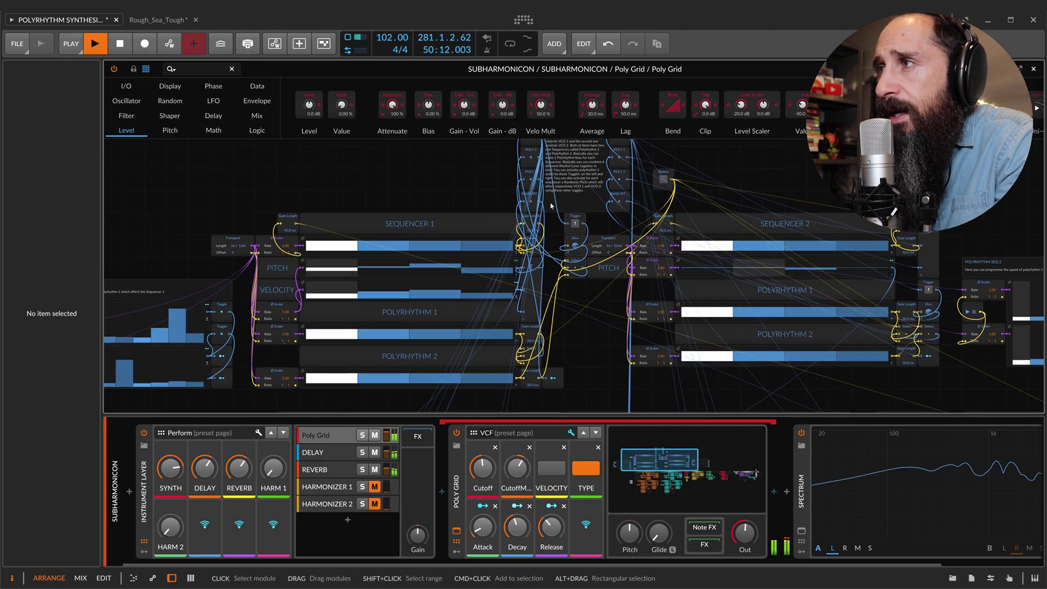
Inspect the random pitch toggles for VCO 2 and VCO 1 and the Dice module between the sequencers.
click(620, 203)
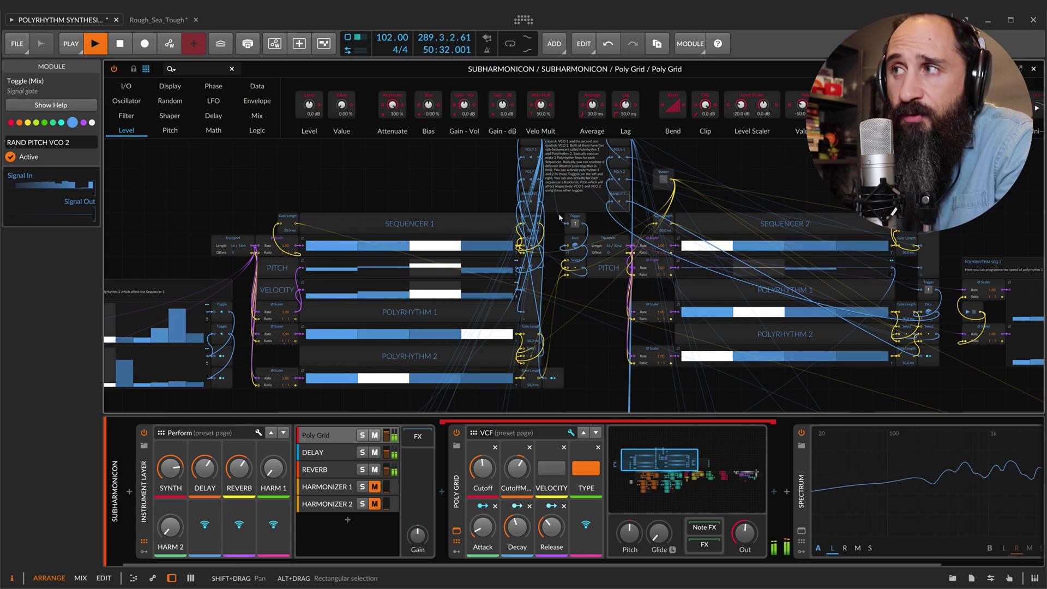
click(567, 248)
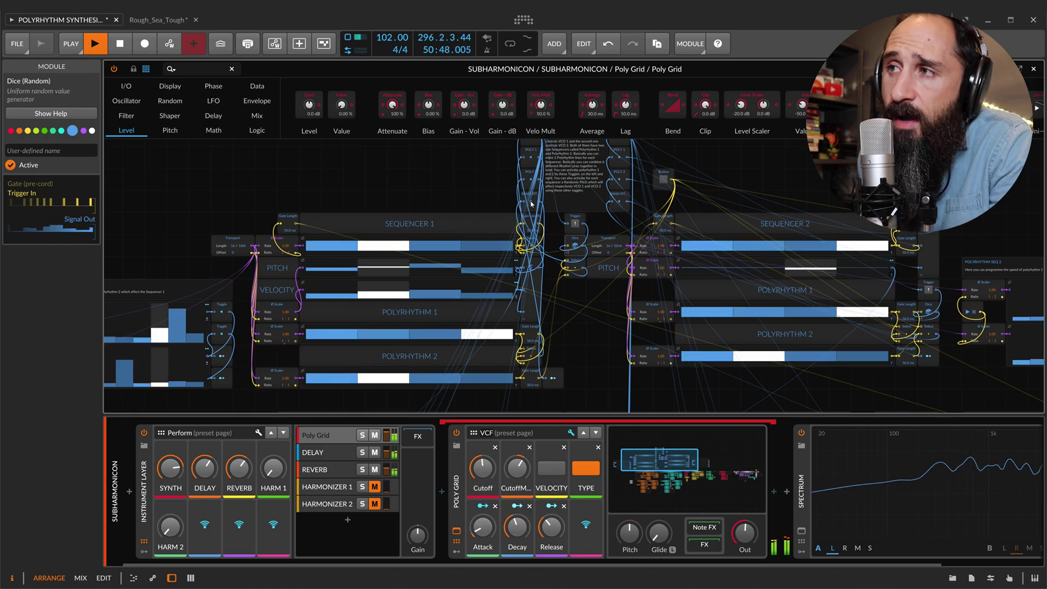
click(495, 199)
click(534, 201)
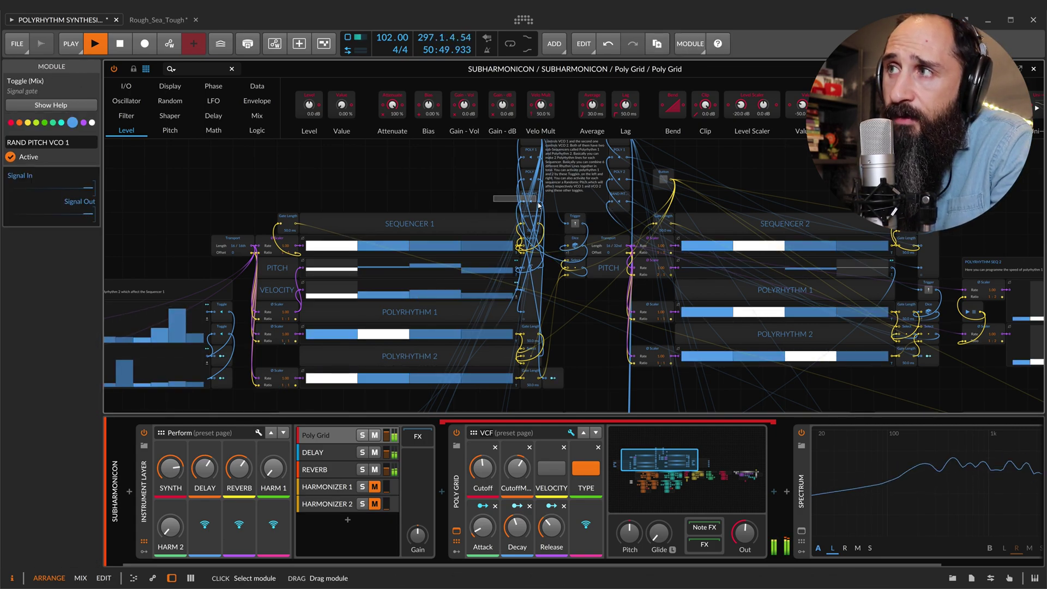
Select the Pitch and Velocity labels beside Sequencer 1 and adjust the third step of its pitch lane.
drag(246, 260, 470, 275)
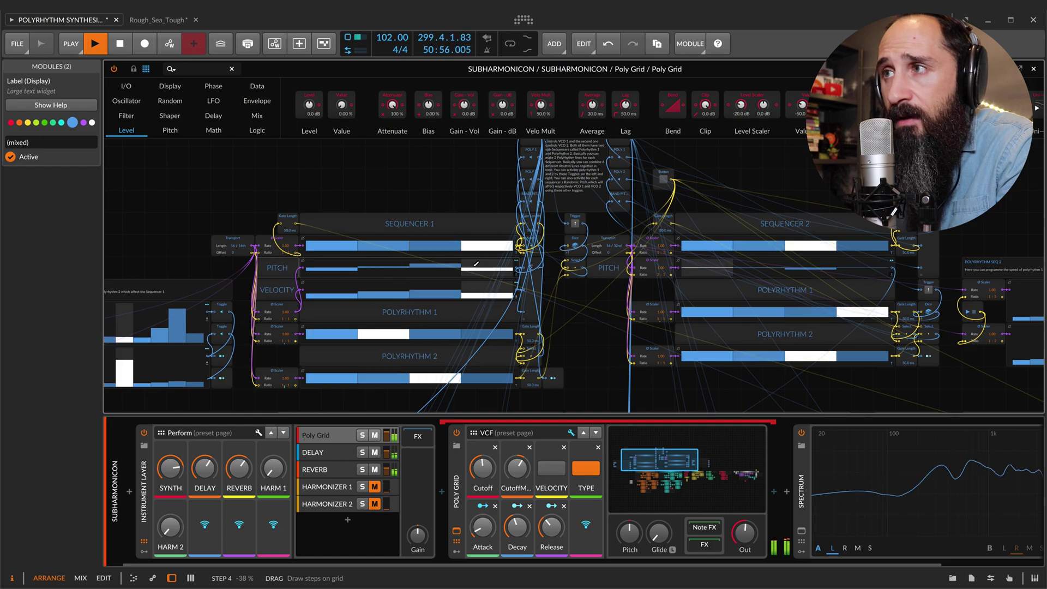
click(444, 264)
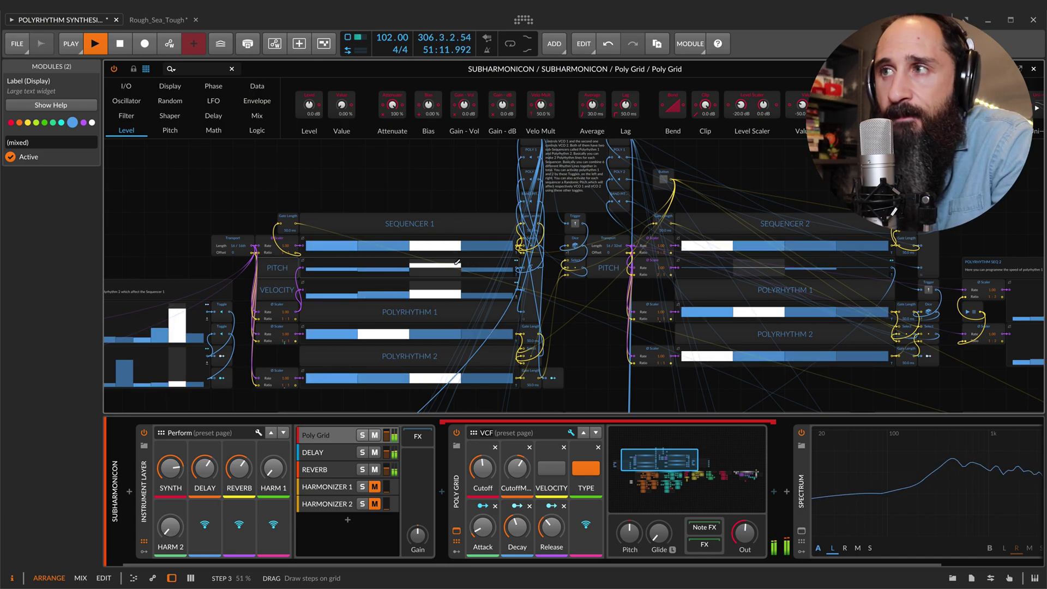
drag(455, 264, 456, 261)
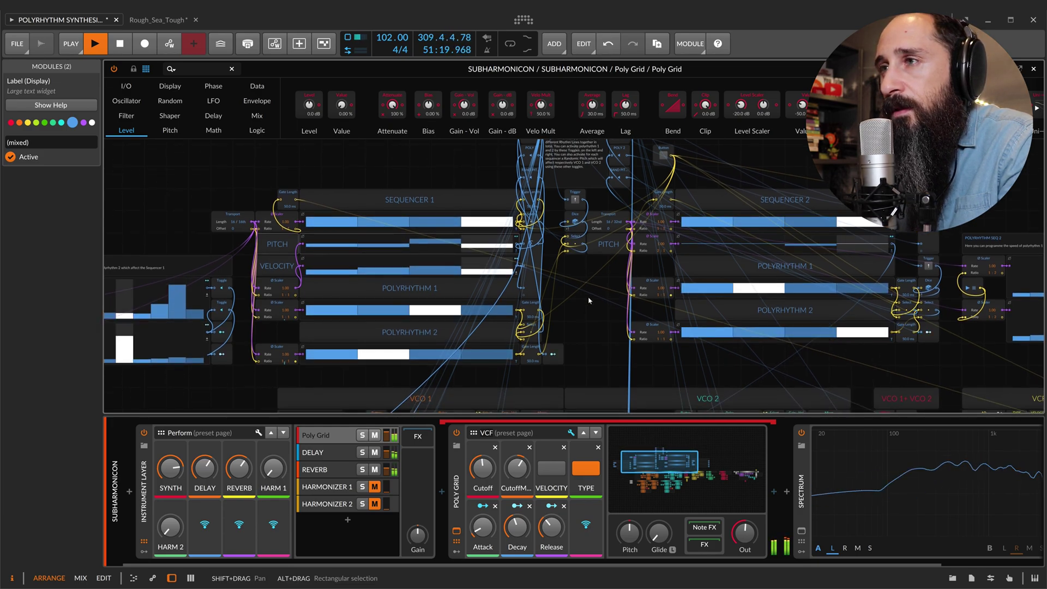
Redraw Sequencer 1's velocity lane with low steps and a higher third step.
scroll(358, 254, down, 2)
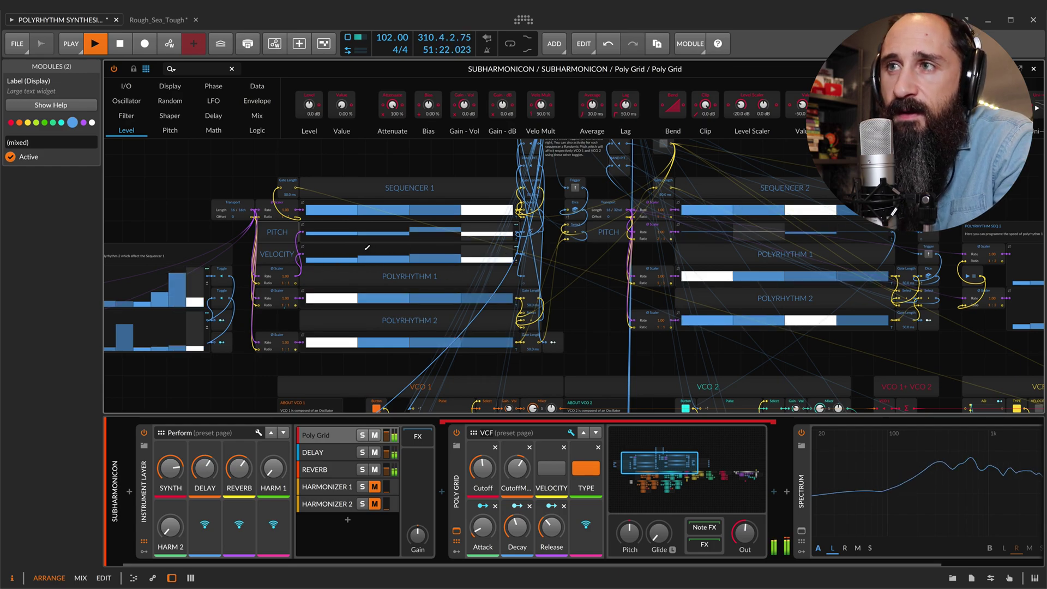
drag(423, 255, 477, 256)
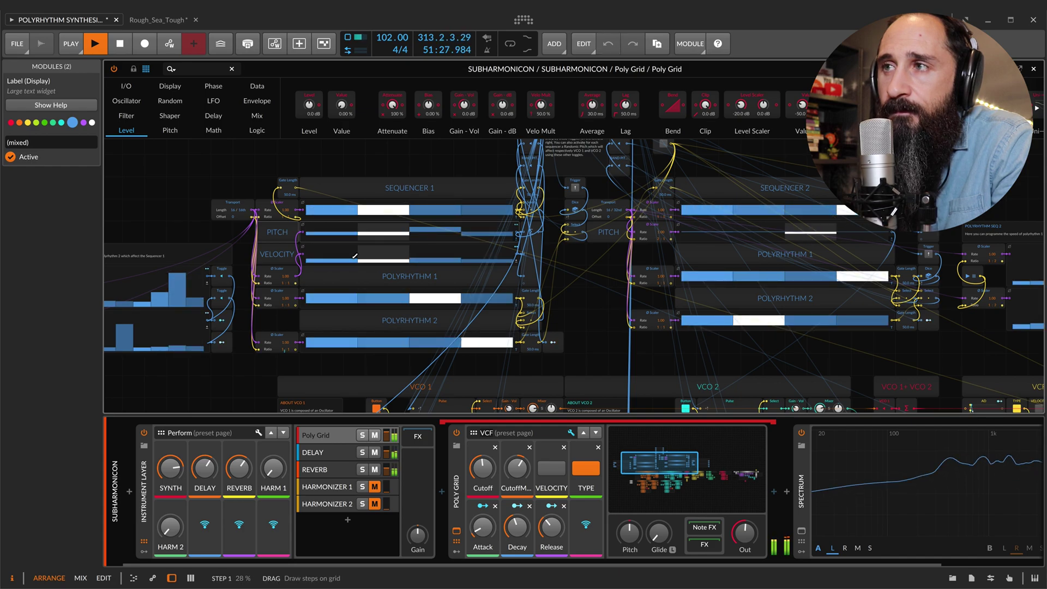
click(440, 251)
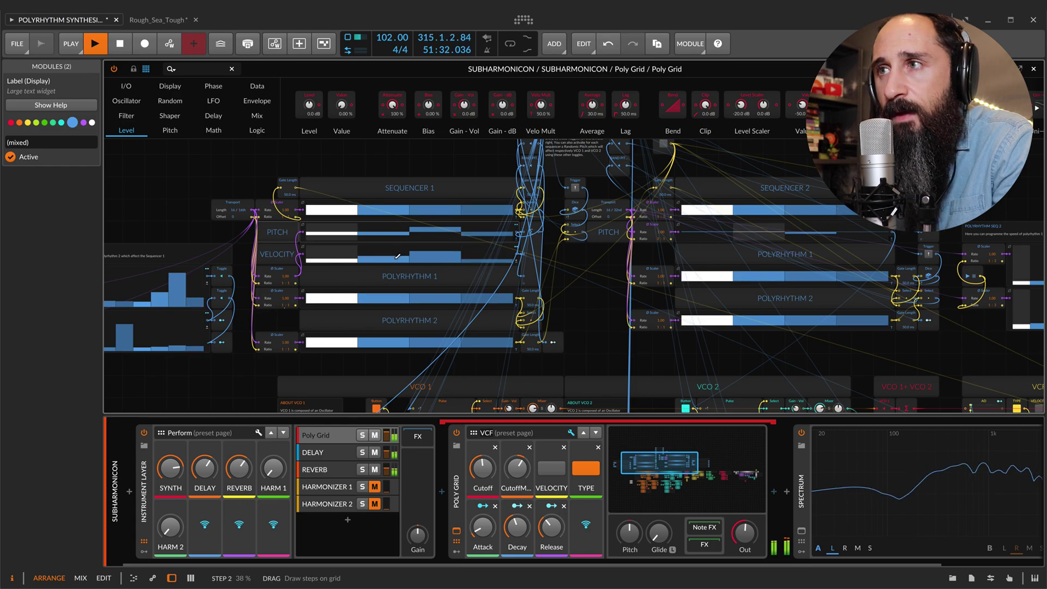
Turn on the Velocity switch in the VCF section.
scroll(573, 265, right, 3)
scroll(570, 266, down, 3)
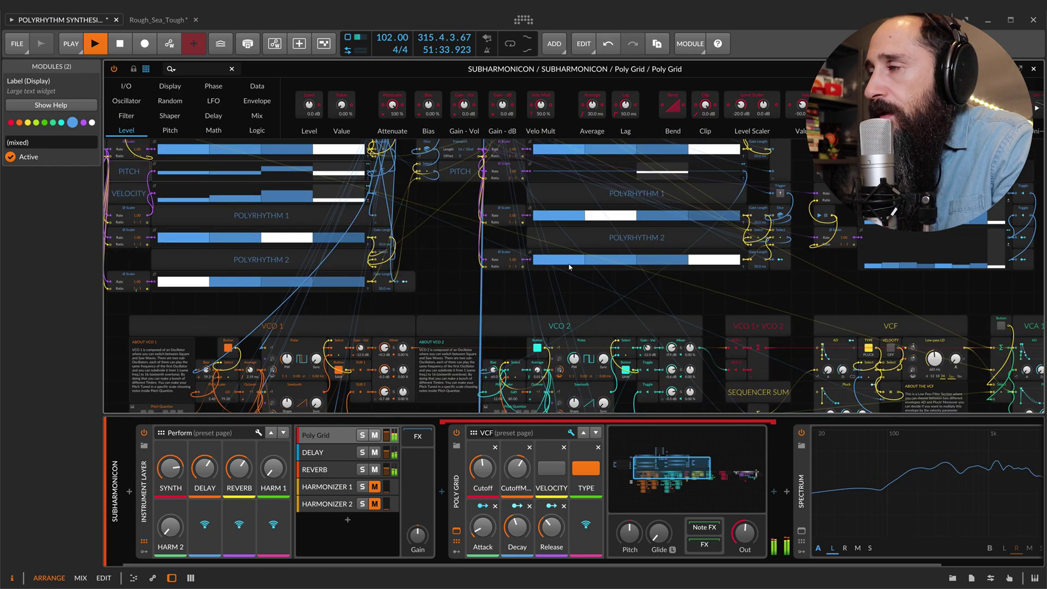
scroll(569, 266, right, 3)
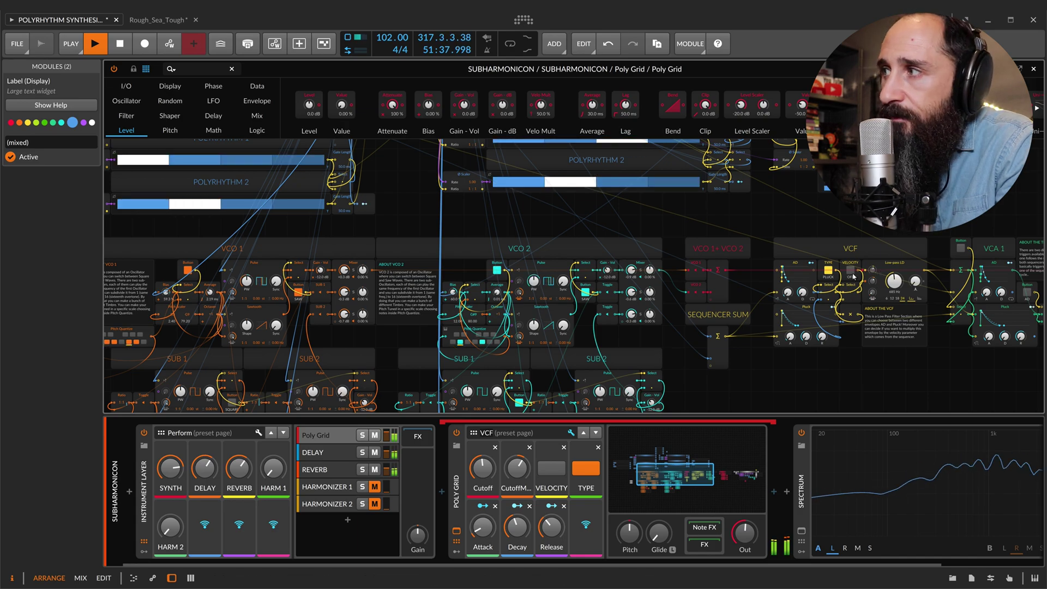
click(852, 272)
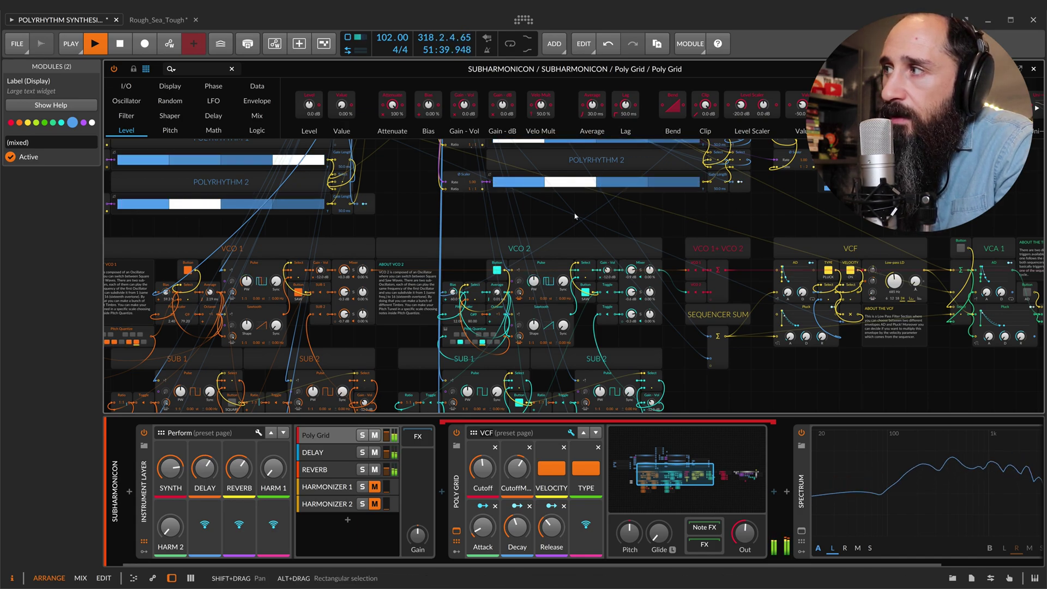
Readjust the third step of Sequencer 1's velocity lane.
scroll(575, 216, up, 5)
scroll(454, 204, left, 10)
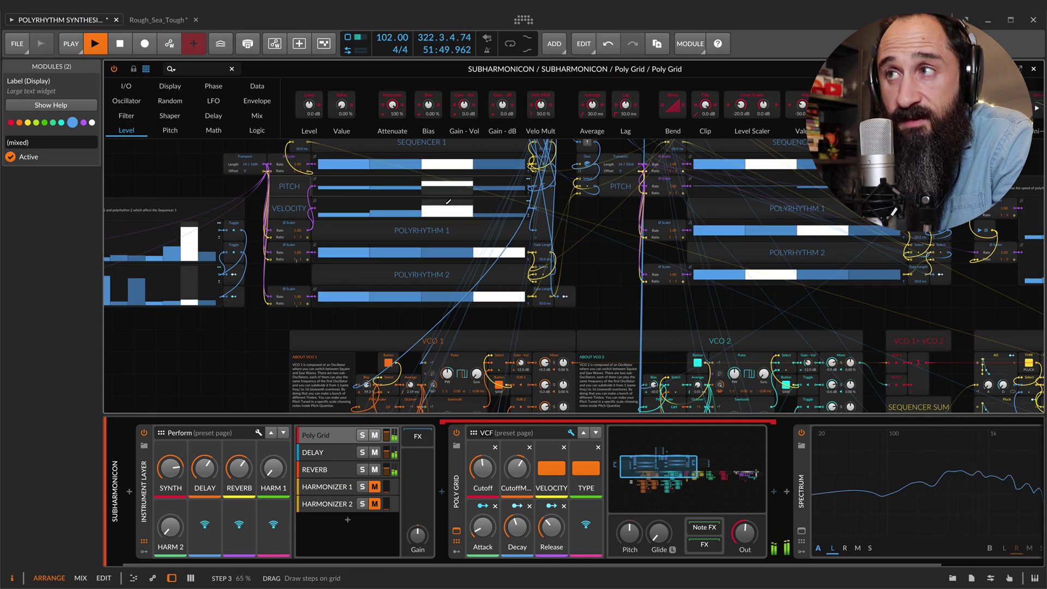
click(448, 201)
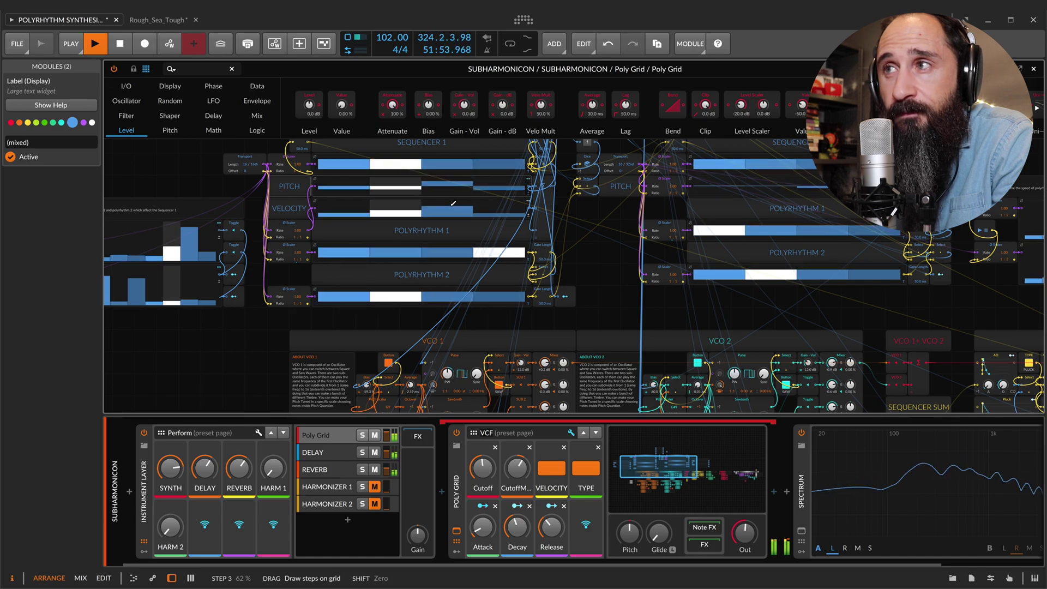
Switch the VCF envelope type away from Pluck and back to Pluck.
scroll(796, 303, right, 3)
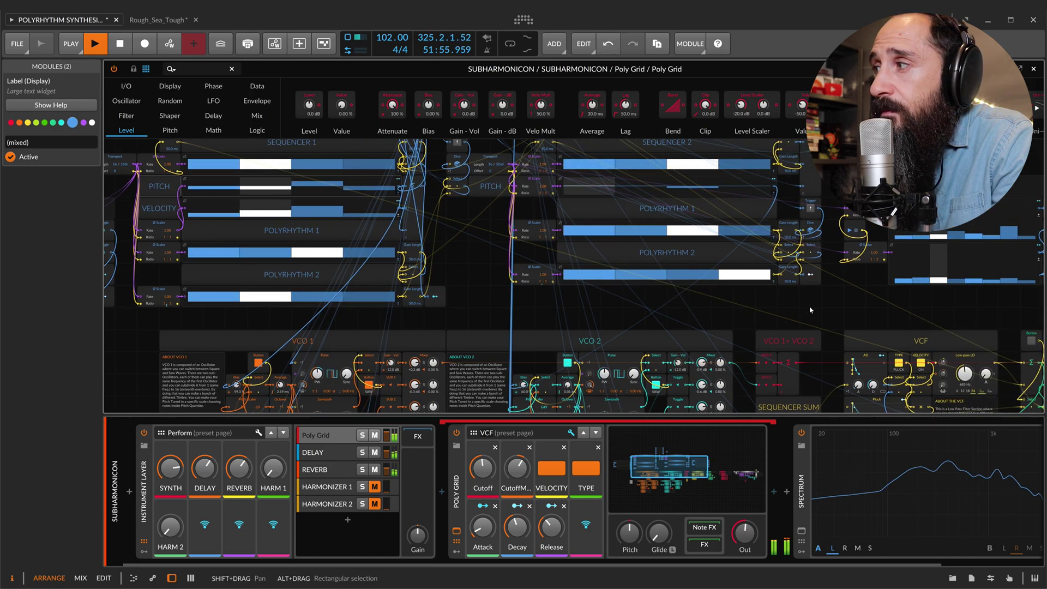
scroll(810, 309, down, 3)
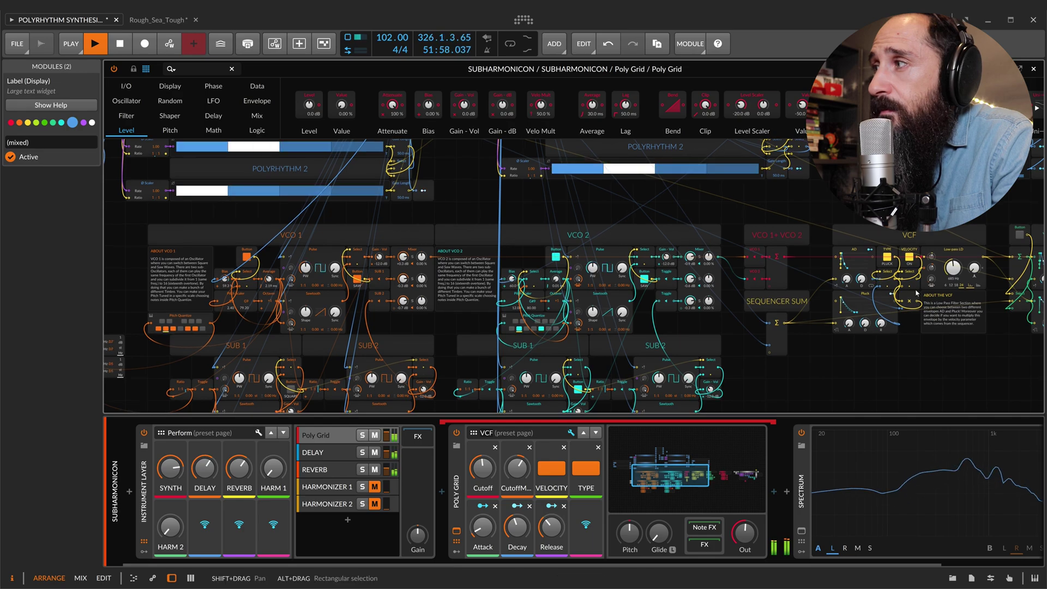
click(886, 257)
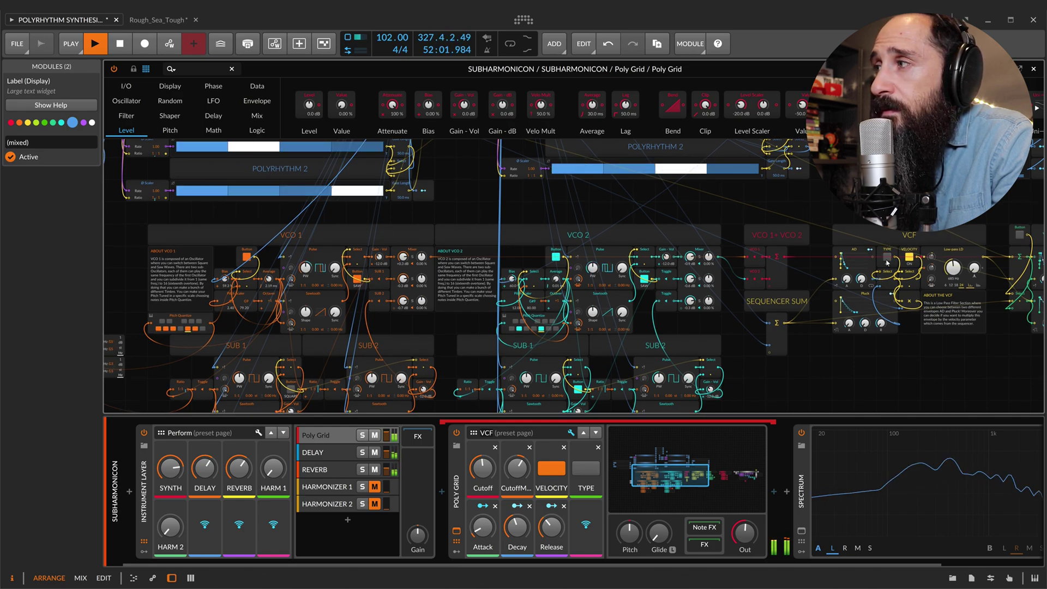
click(886, 258)
Draw every step in both Polyrhythm Seq 1 speed lanes down to 0%.
scroll(677, 193, up, 3)
scroll(670, 194, left, 3)
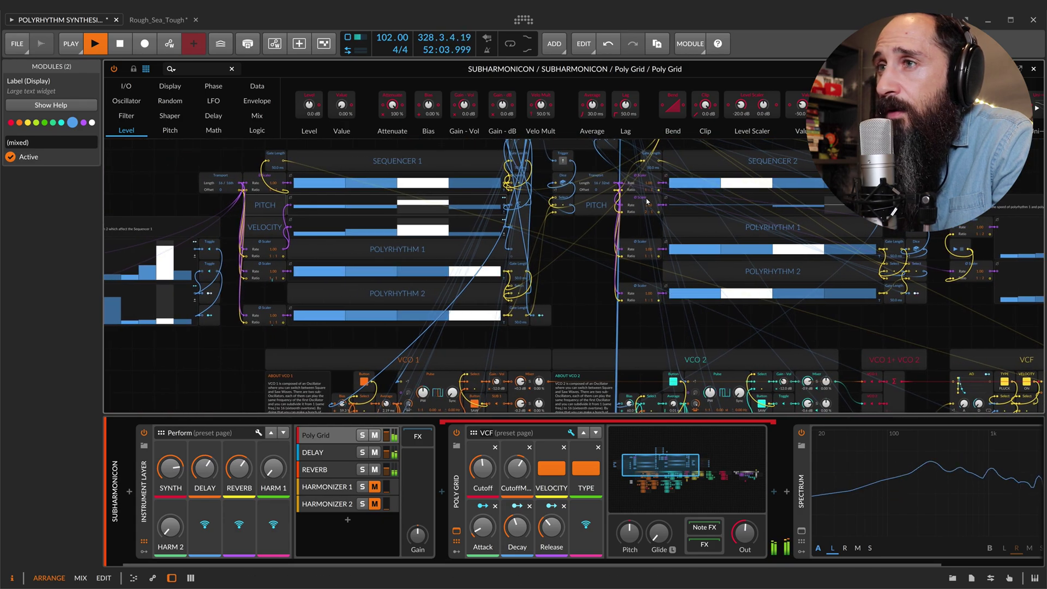
scroll(647, 201, left, 5)
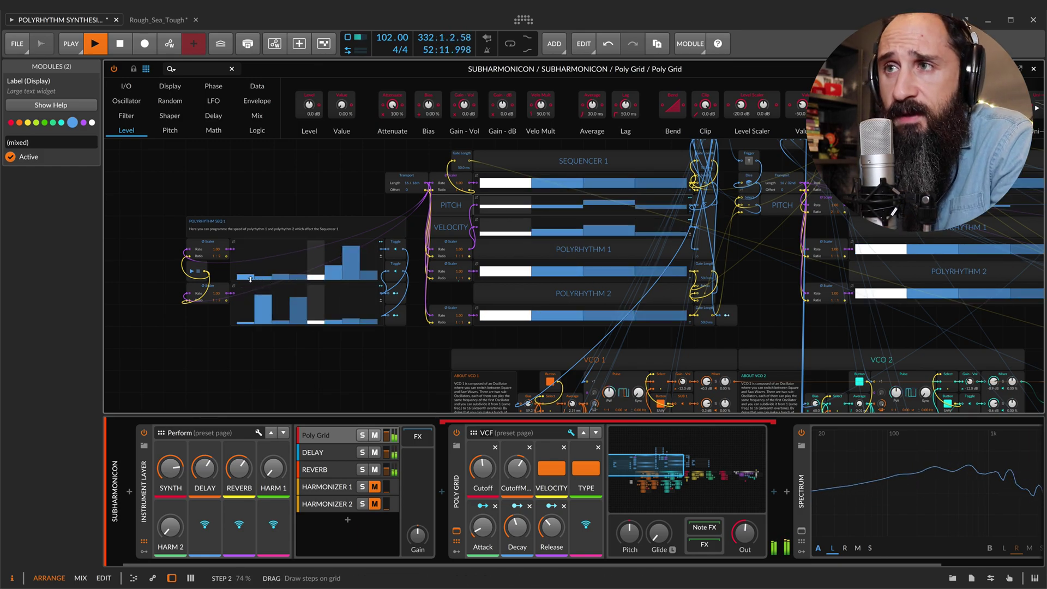
drag(247, 276, 383, 283)
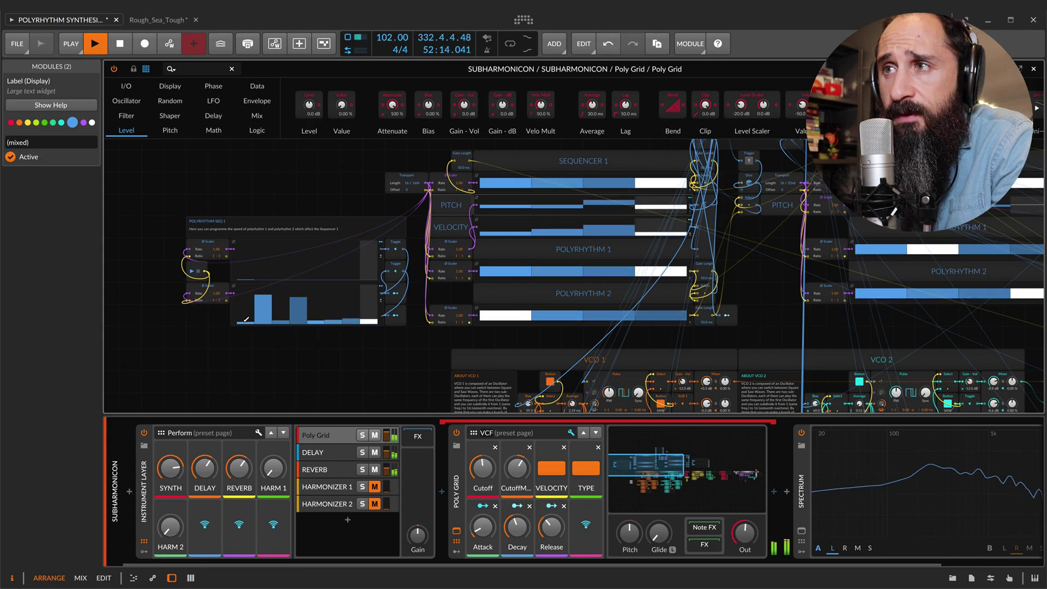
drag(246, 319, 414, 355)
Draw the steps in both Polyrhythm Seq 2 speed lanes down to 0%.
scroll(414, 355, right, 1)
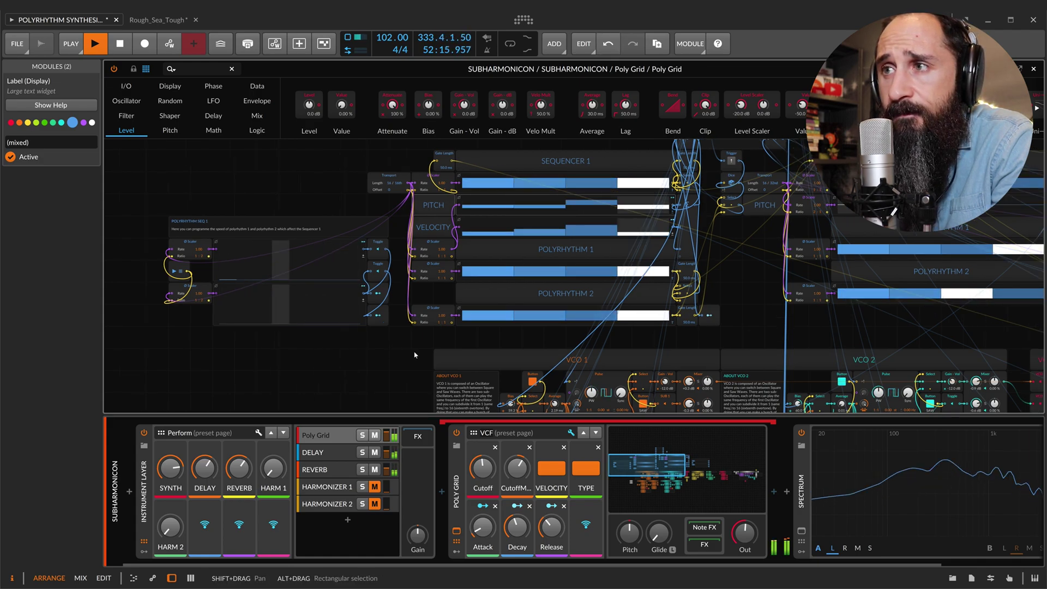
scroll(414, 355, right, 10)
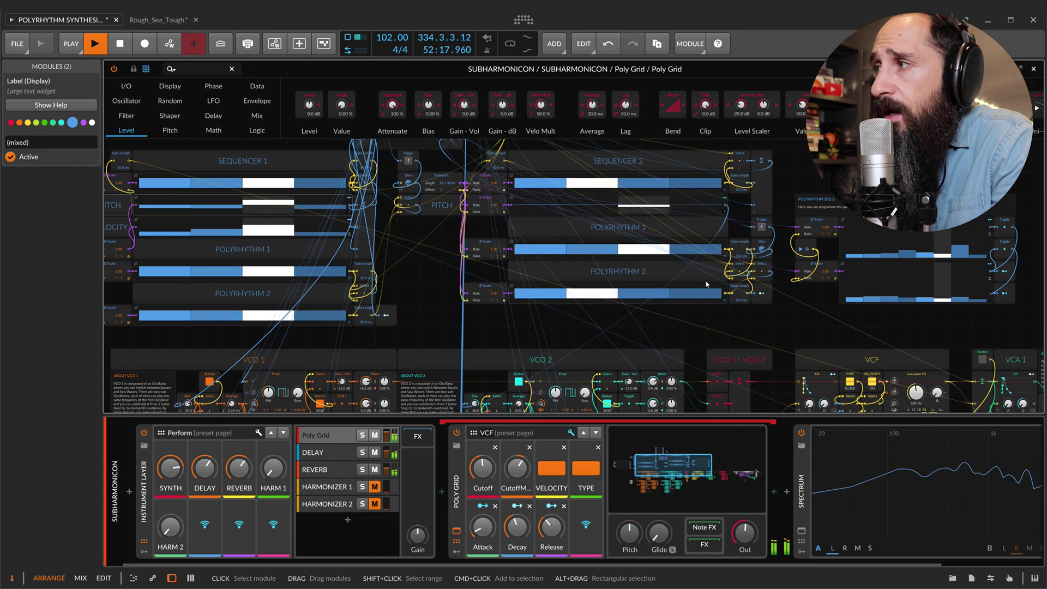
drag(853, 255, 899, 253)
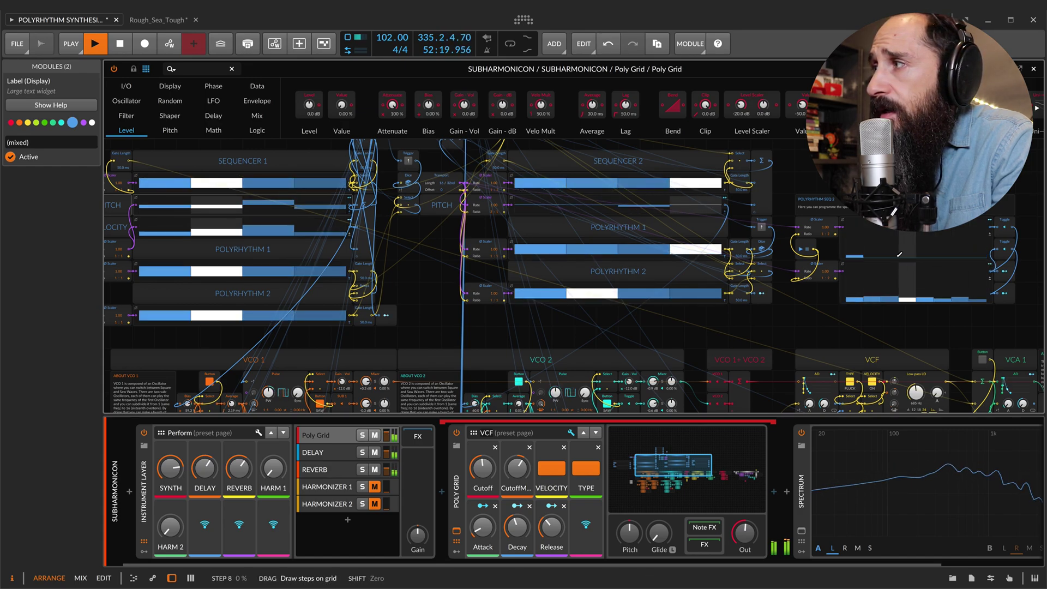
click(853, 256)
drag(850, 300, 1002, 308)
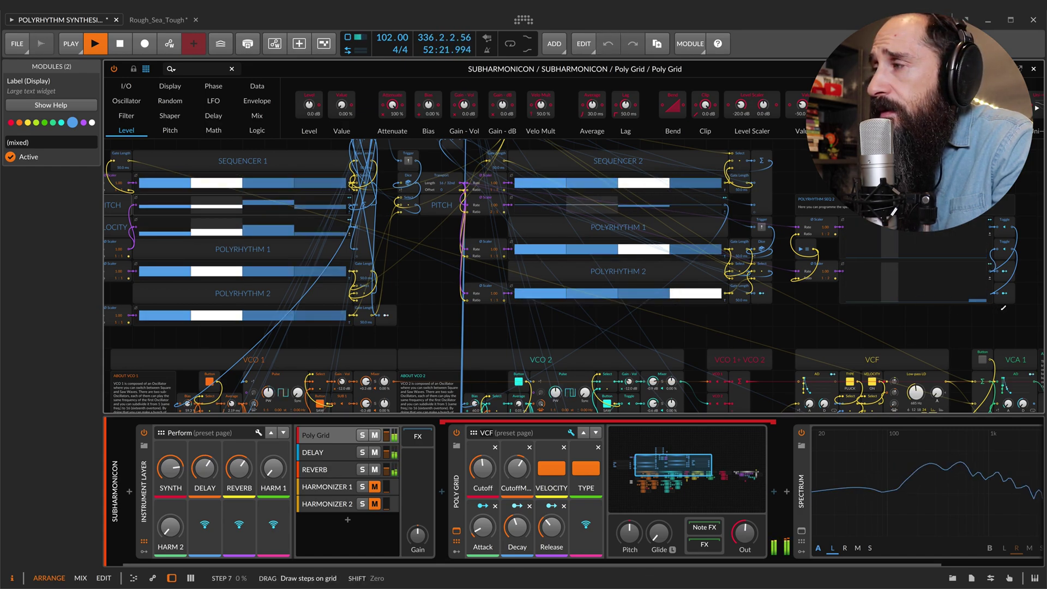
Select the chain of modules in Sequencer 1's main step row, from Transport through to its output.
scroll(506, 232, left, 5)
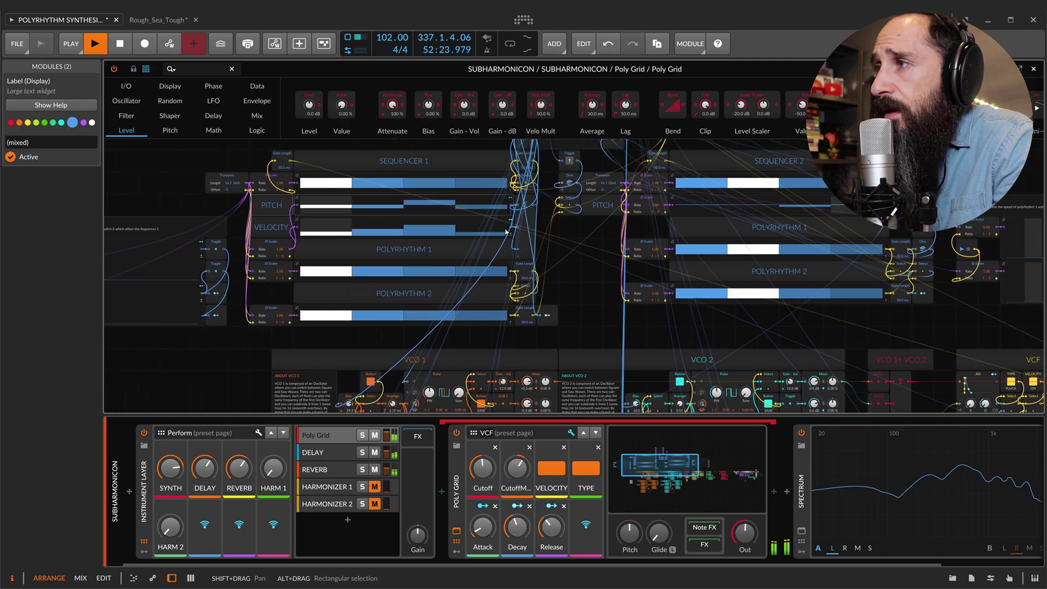
drag(173, 179, 554, 186)
drag(180, 184, 535, 178)
scroll(563, 249, left, 2)
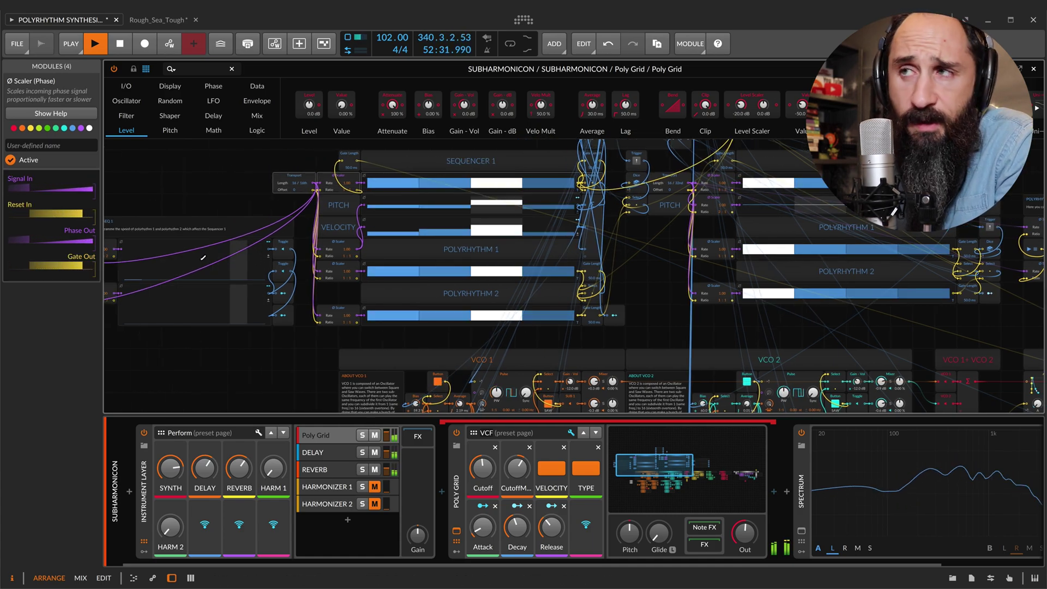
Draw varied step values in the upper Polyrhythm Seq 1 speed lane, with peaks on steps 3 and 7 and step 8 about 20%.
scroll(203, 258, left, 1)
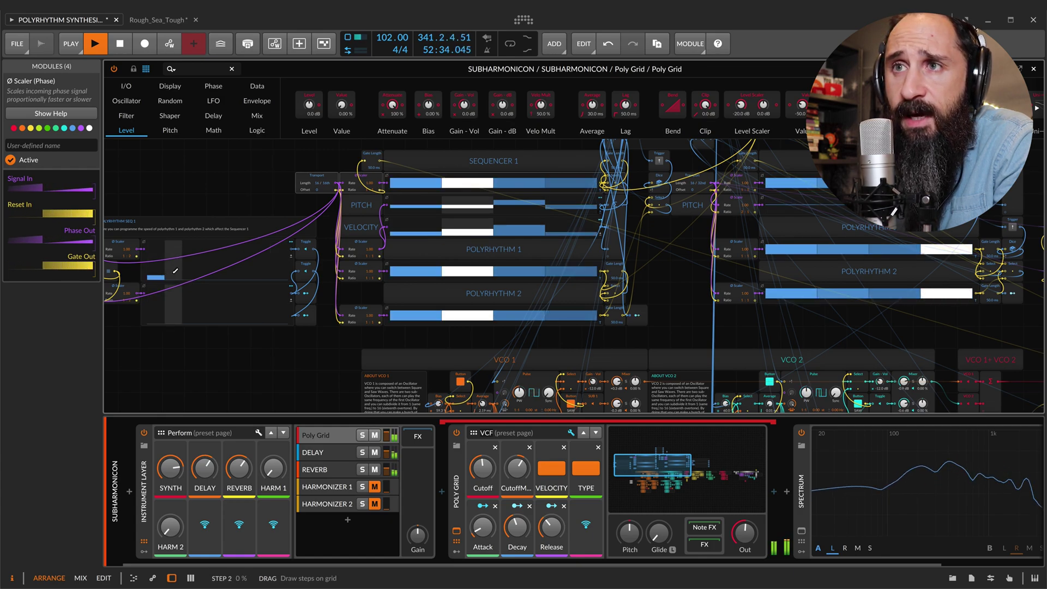
click(174, 269)
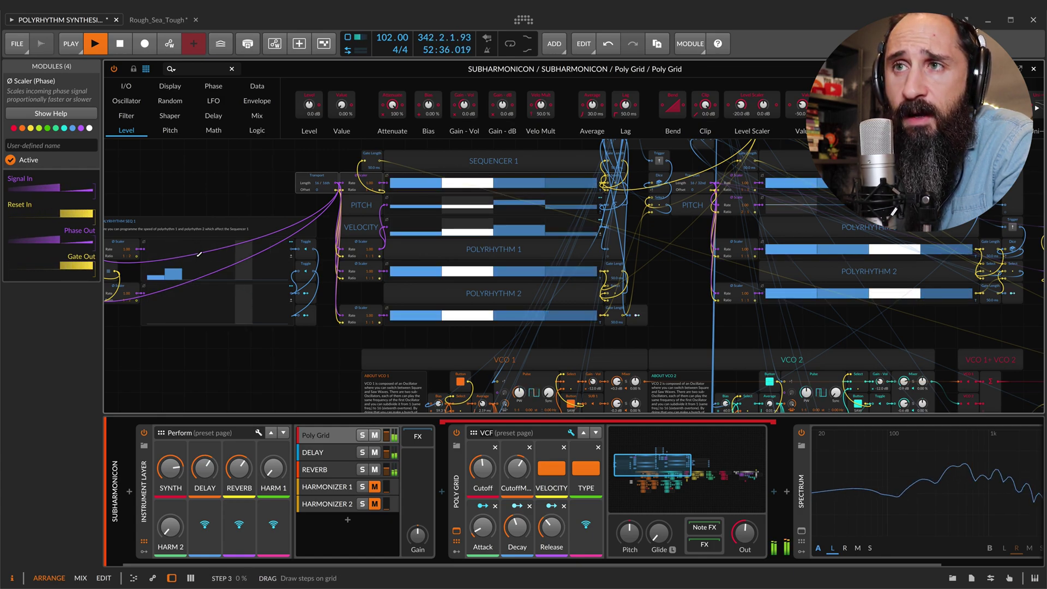
click(199, 254)
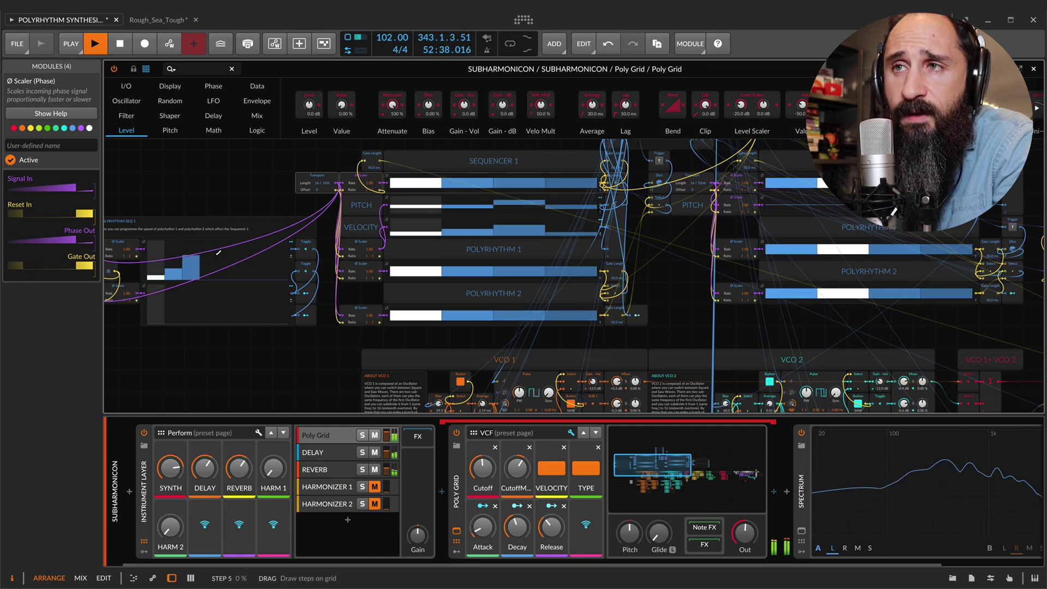
click(215, 269)
drag(224, 268, 236, 270)
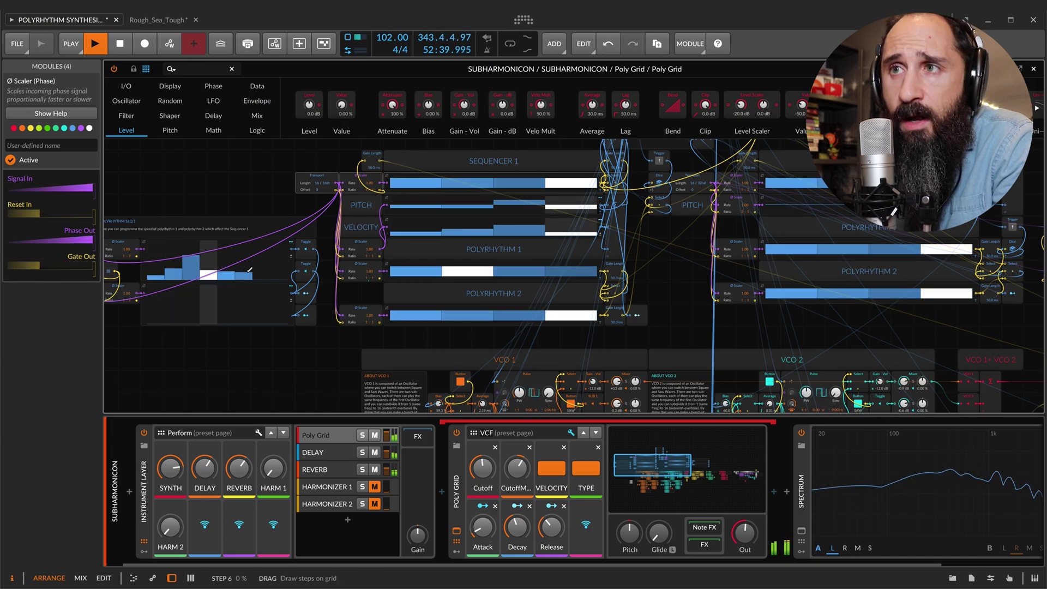
click(267, 253)
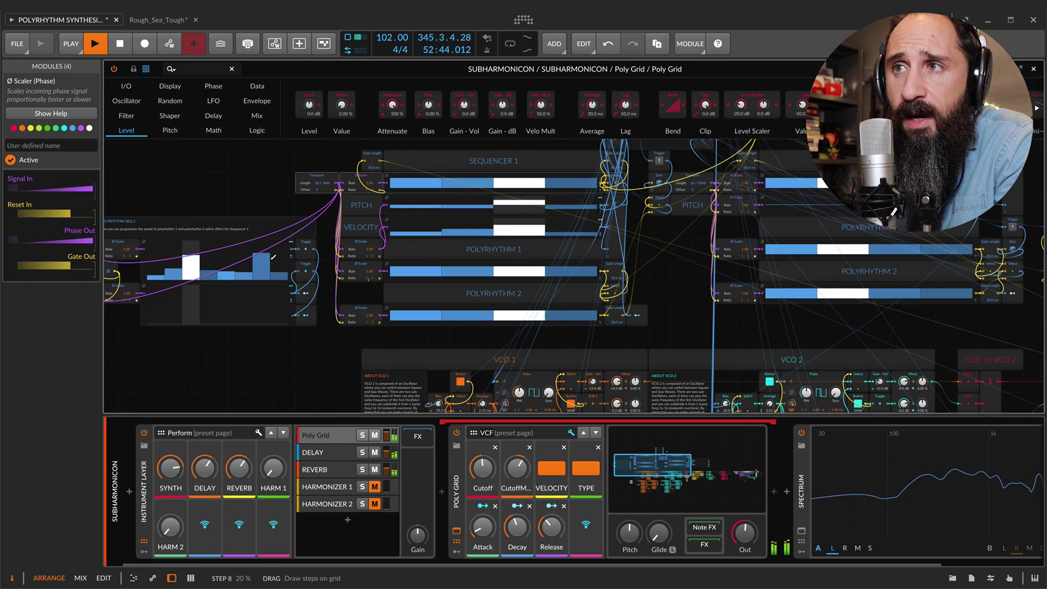
Draw alternating low and high steps in the lower Polyrhythm Seq 1 speed lane, raising steps 2, 4, 6 and 8, with step 2 about 71%.
click(158, 314)
click(173, 296)
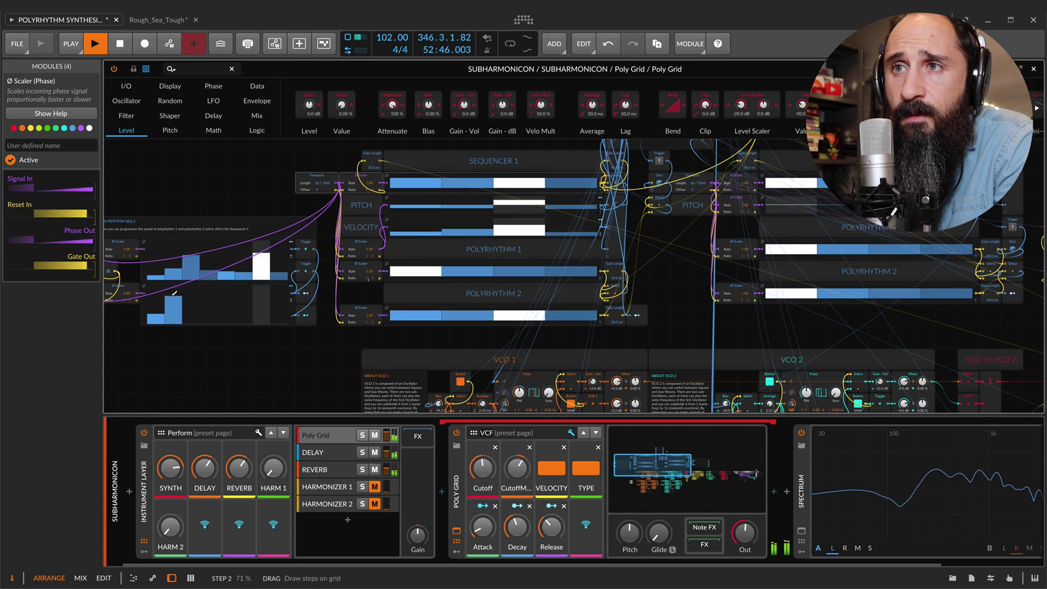
click(193, 310)
click(208, 297)
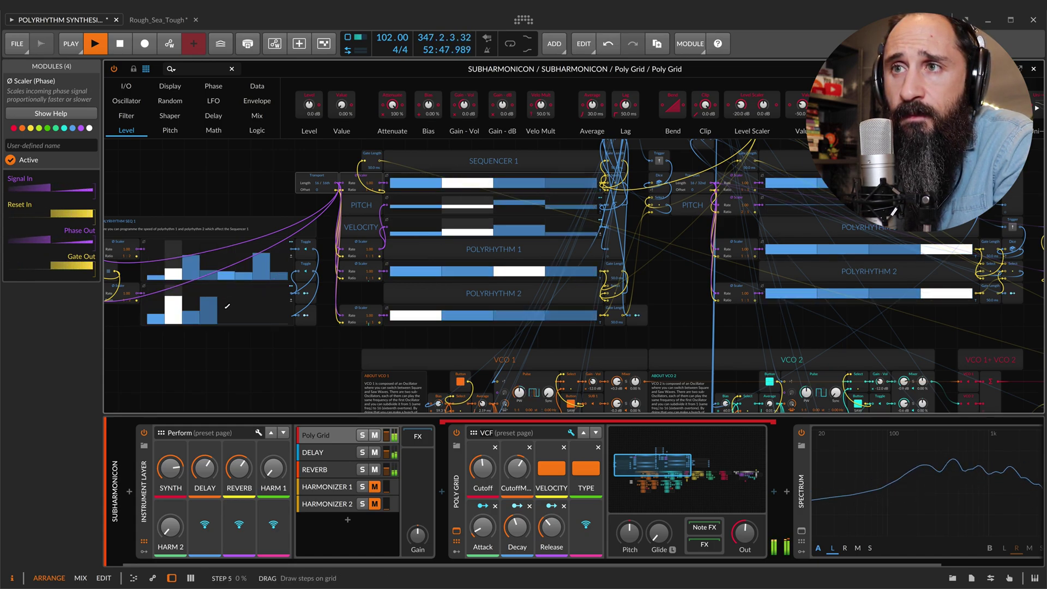
click(227, 316)
click(247, 295)
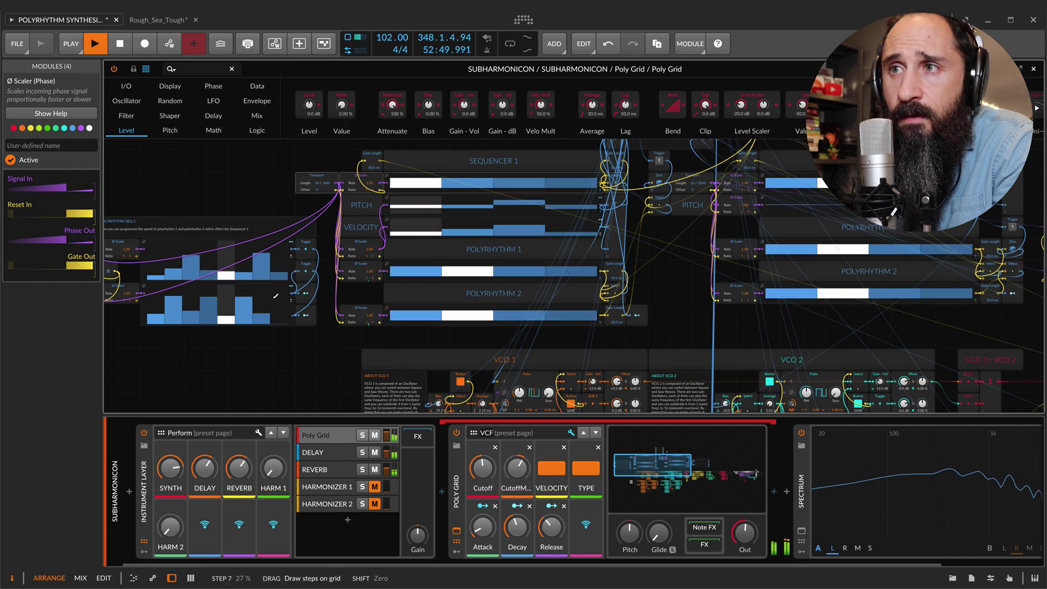
click(275, 295)
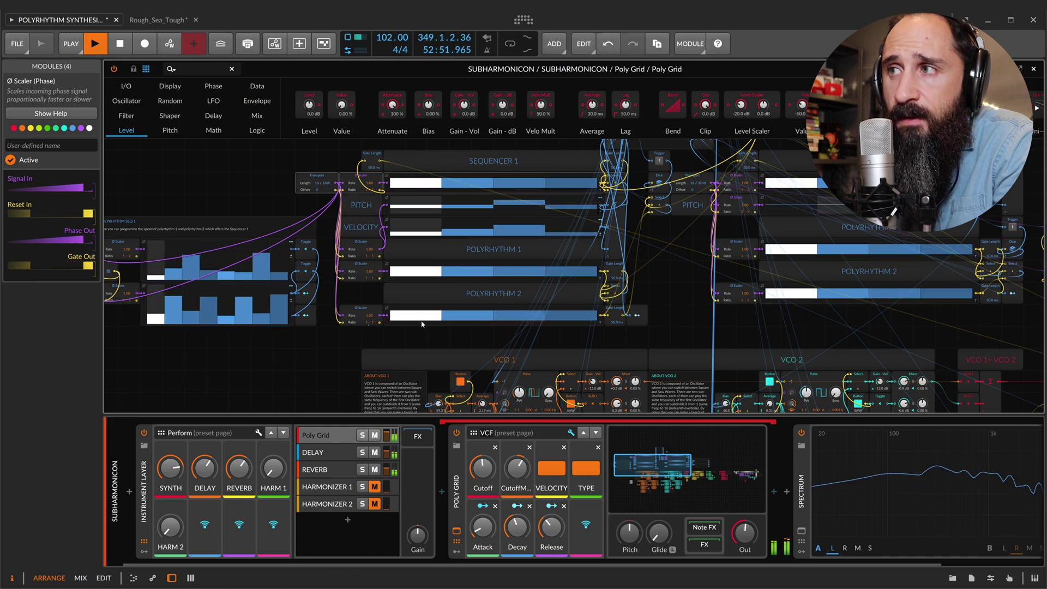
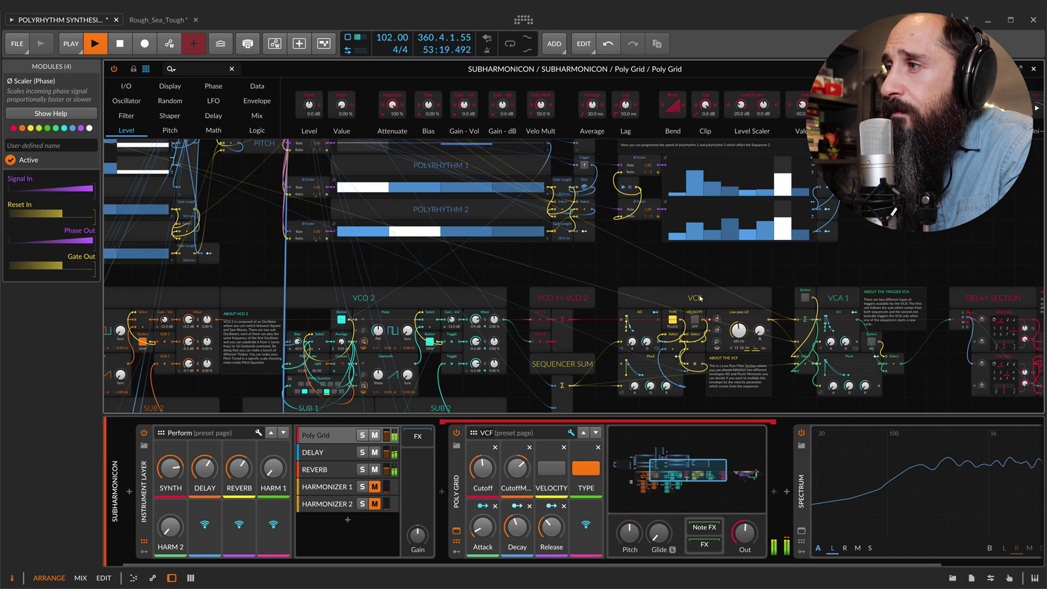
Lower steps 2 and 7 in the upper Polyrhythm Seq 2 speed lane and steps 4, 6 and 7 in the lower lane.
scroll(797, 256, up, 2)
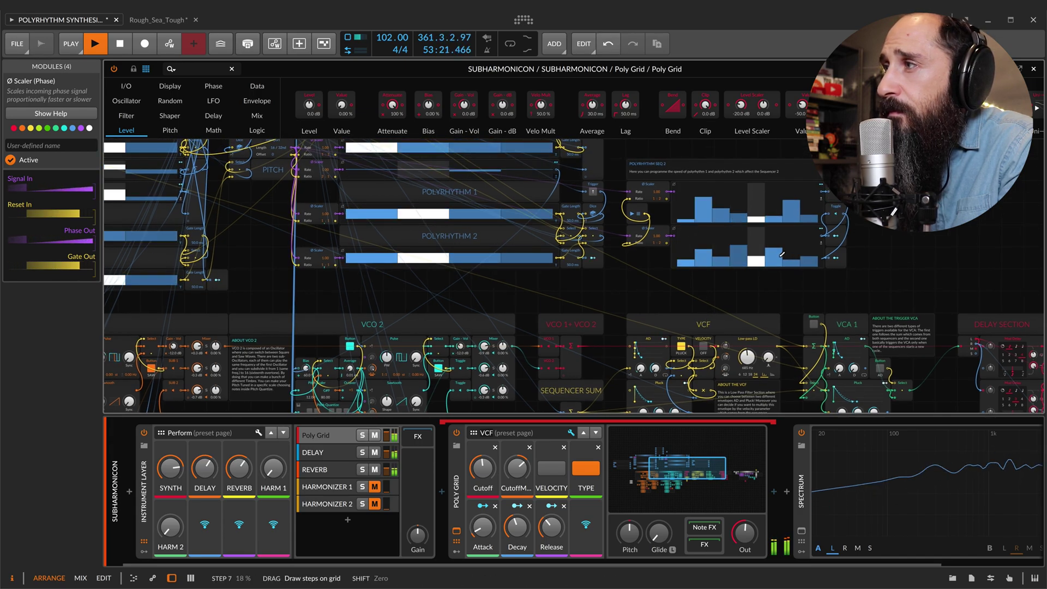
drag(795, 260, 774, 258)
click(790, 215)
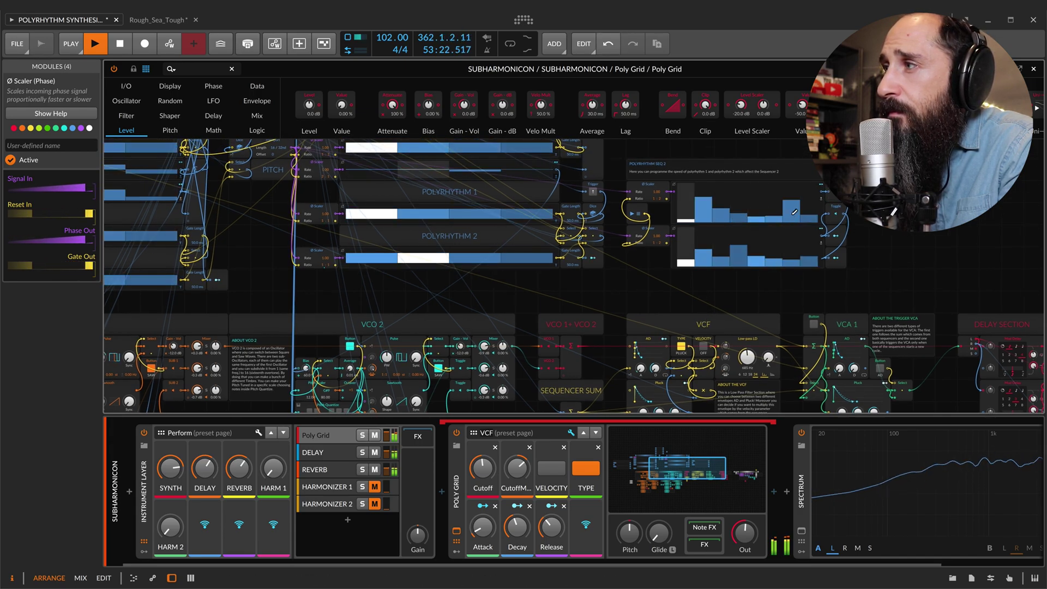
click(706, 213)
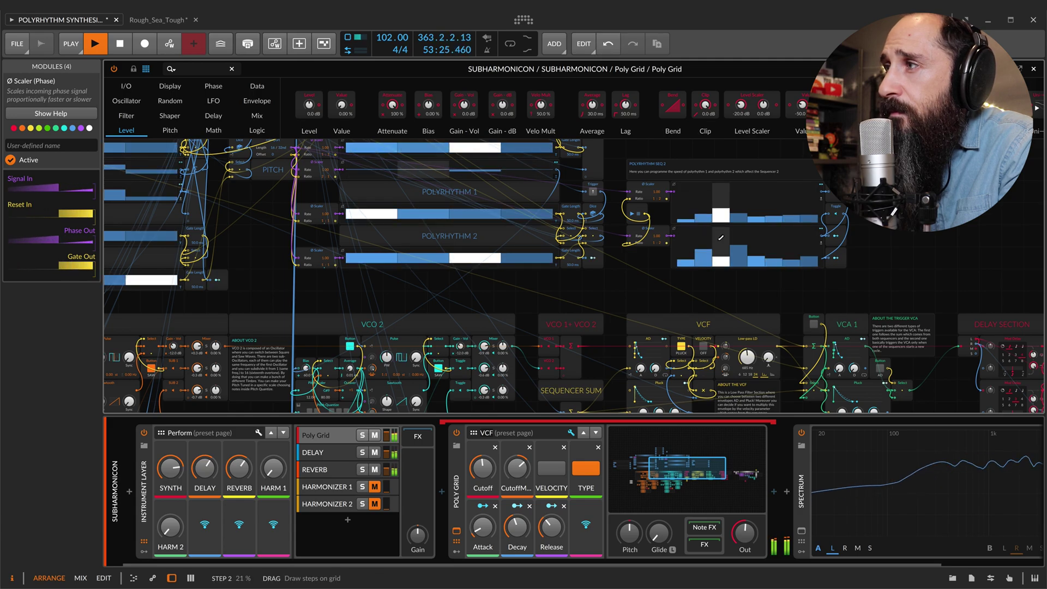
click(739, 255)
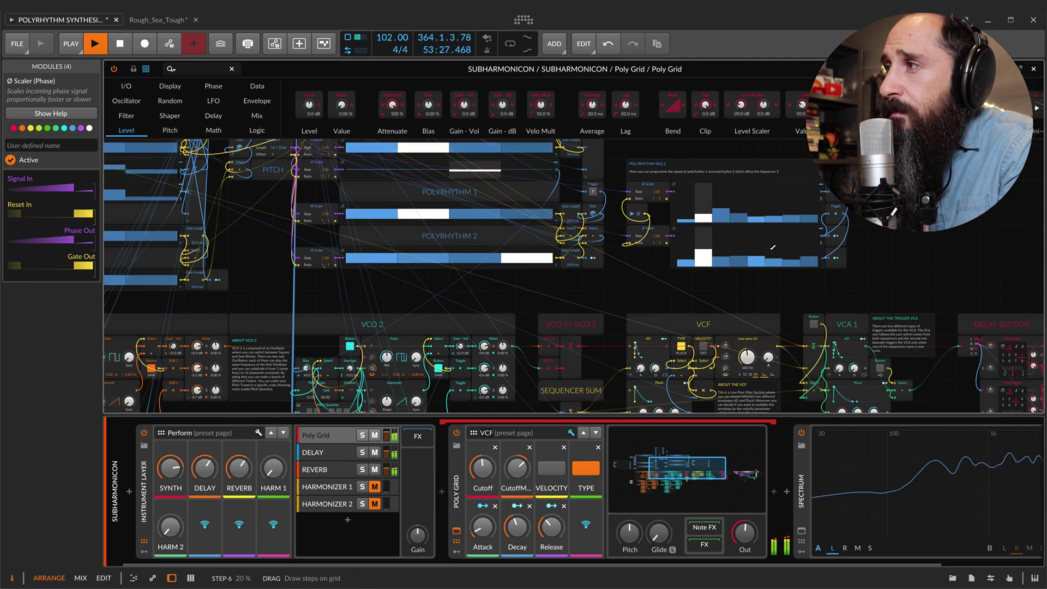
Adjust step 4 in Sequencer 2's pitch lane and raise step 3 in the upper Polyrhythm Seq 2 speed lane.
scroll(659, 263, up, 3)
scroll(660, 262, left, 5)
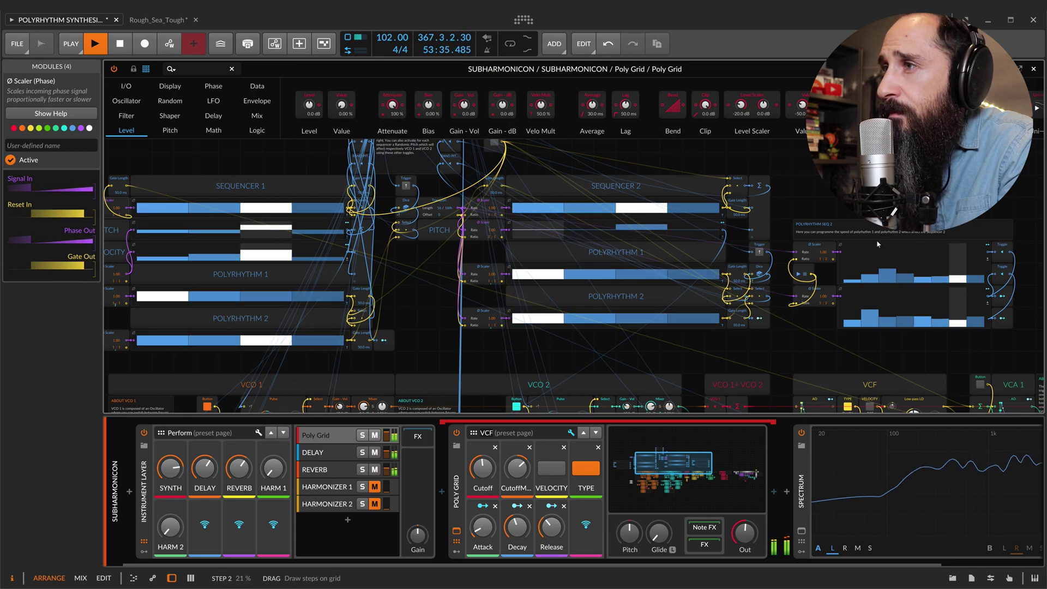
drag(672, 226, 687, 231)
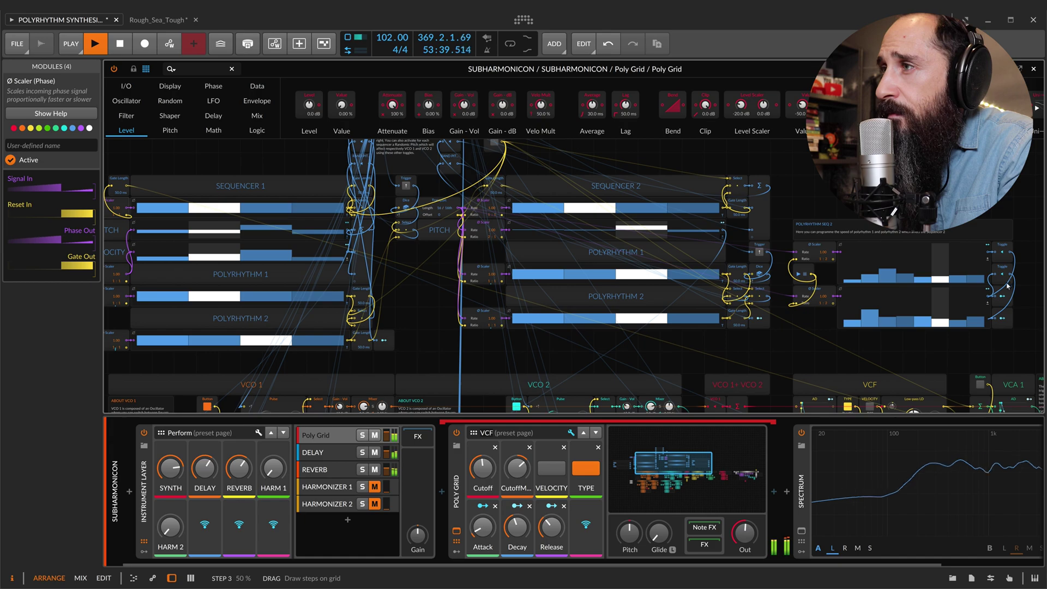
click(888, 262)
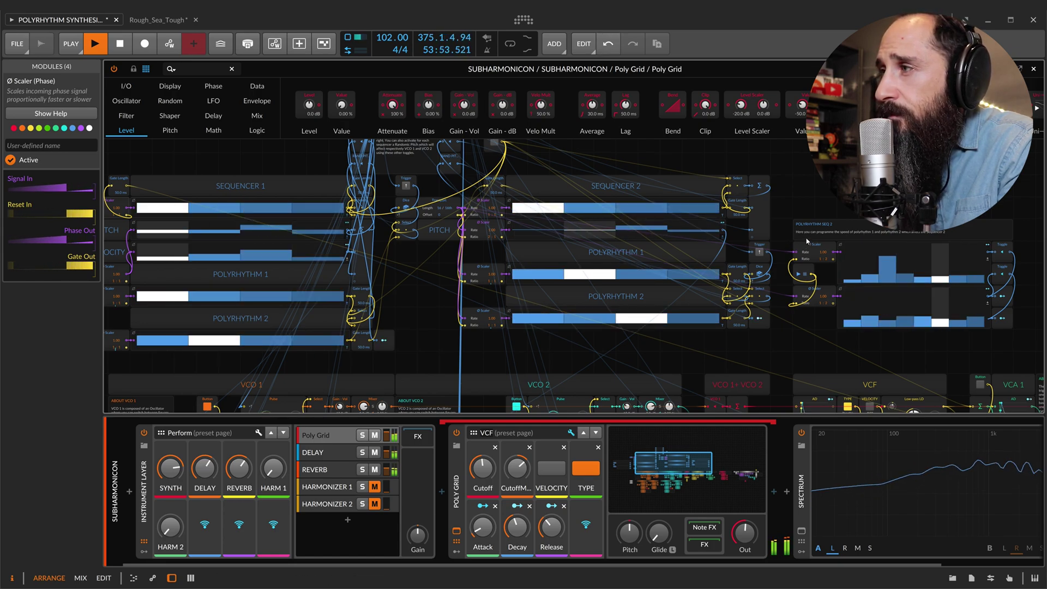
Switch on the Velocity button in the VCF section.
scroll(809, 240, down, 2)
scroll(812, 251, left, 4)
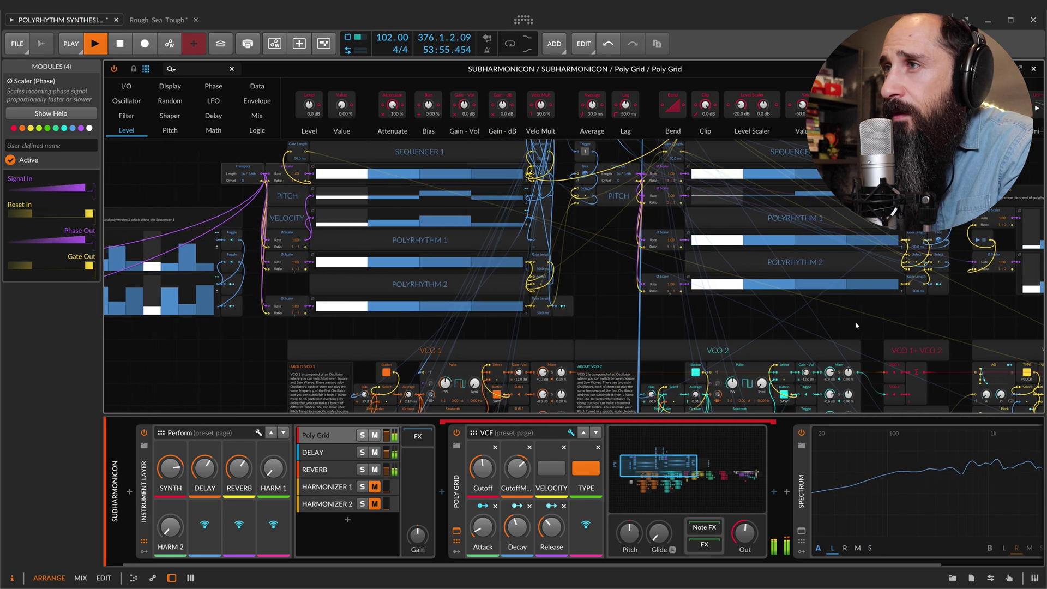
scroll(834, 270, right, 6)
scroll(834, 270, down, 2)
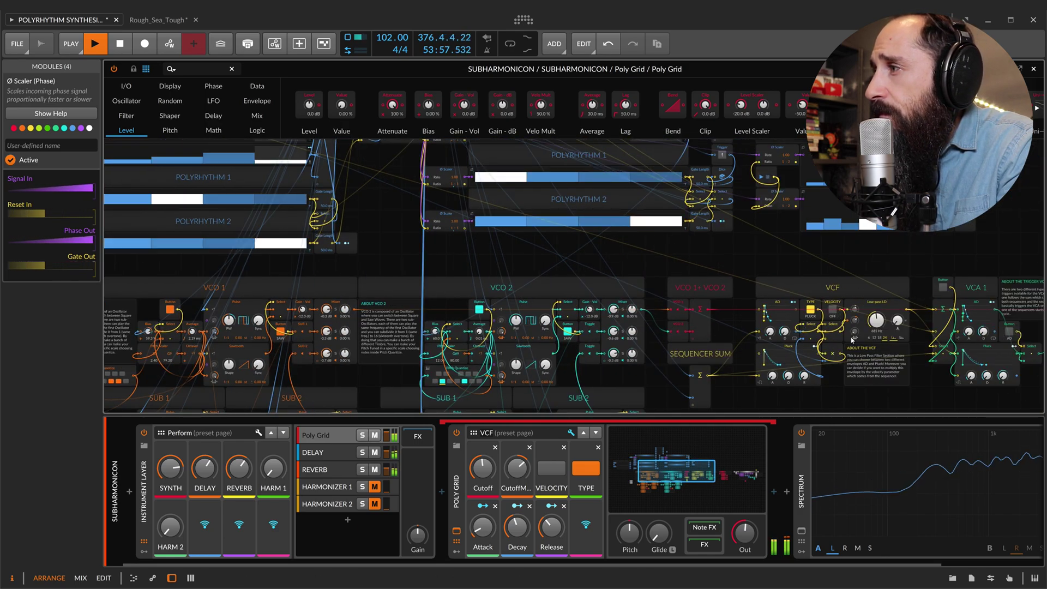
click(832, 310)
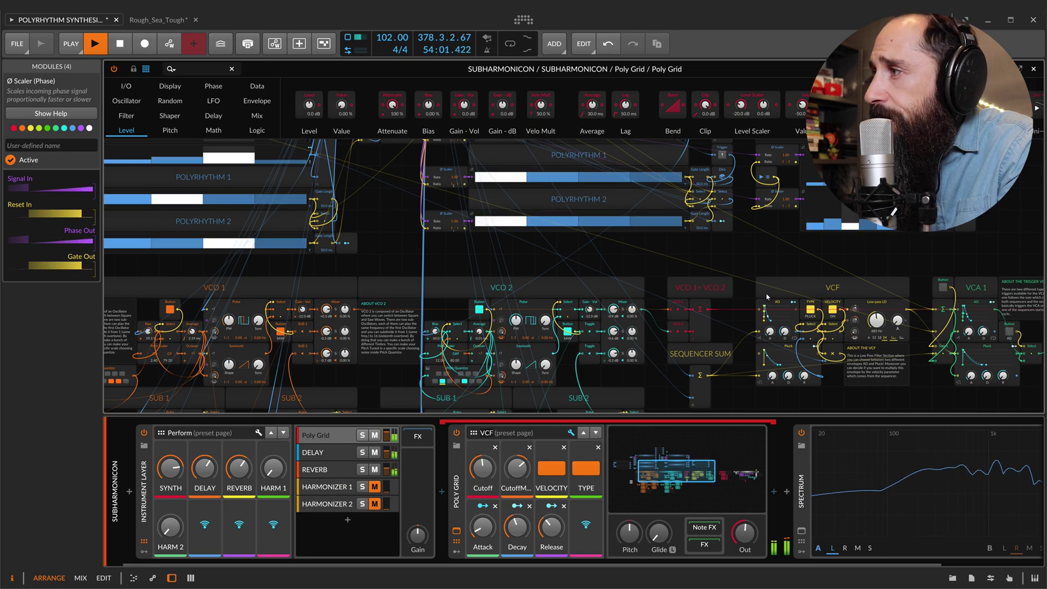
Examine the Polyrhythm Seq 1 lanes and the VCO 1 and VCO 2 oscillator sections with their sub-oscillators.
scroll(506, 208, left, 8)
scroll(506, 210, left, 3)
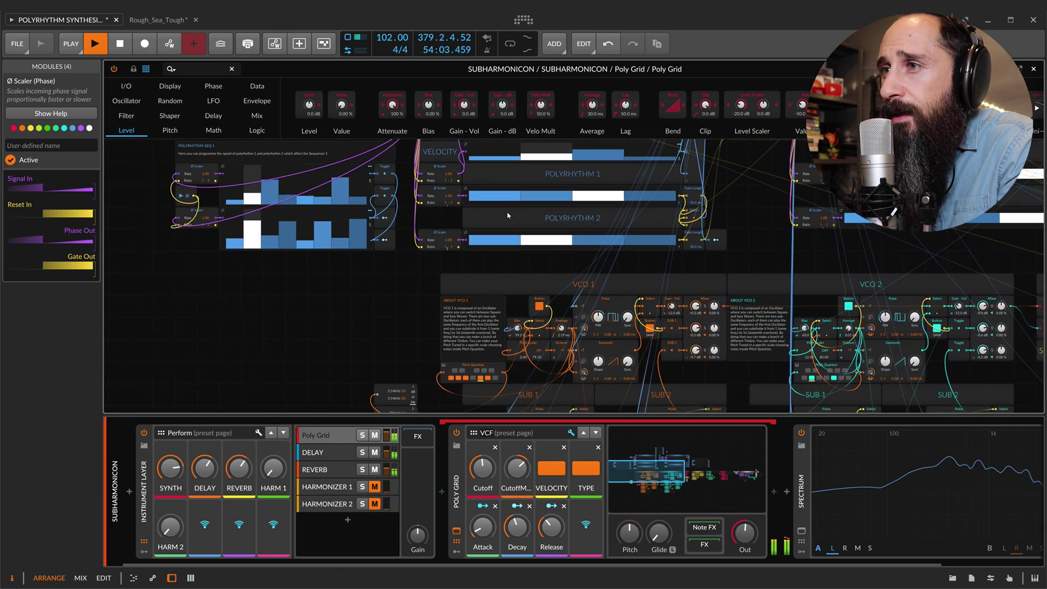
scroll(558, 229, down, 3)
scroll(634, 228, right, 5)
scroll(634, 223, right, 1)
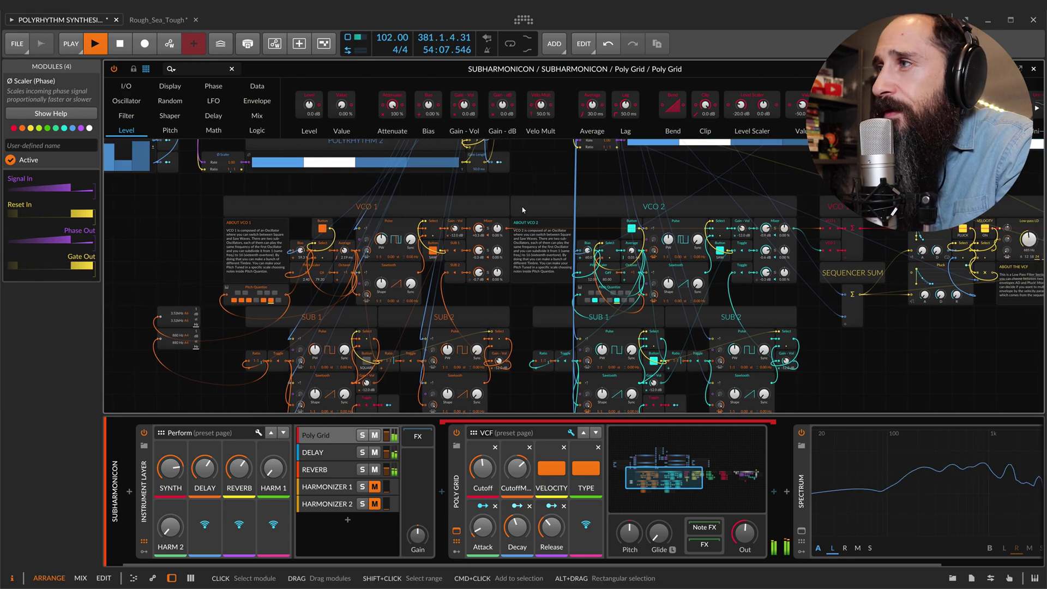
scroll(345, 232, left, 1)
scroll(343, 227, down, 1)
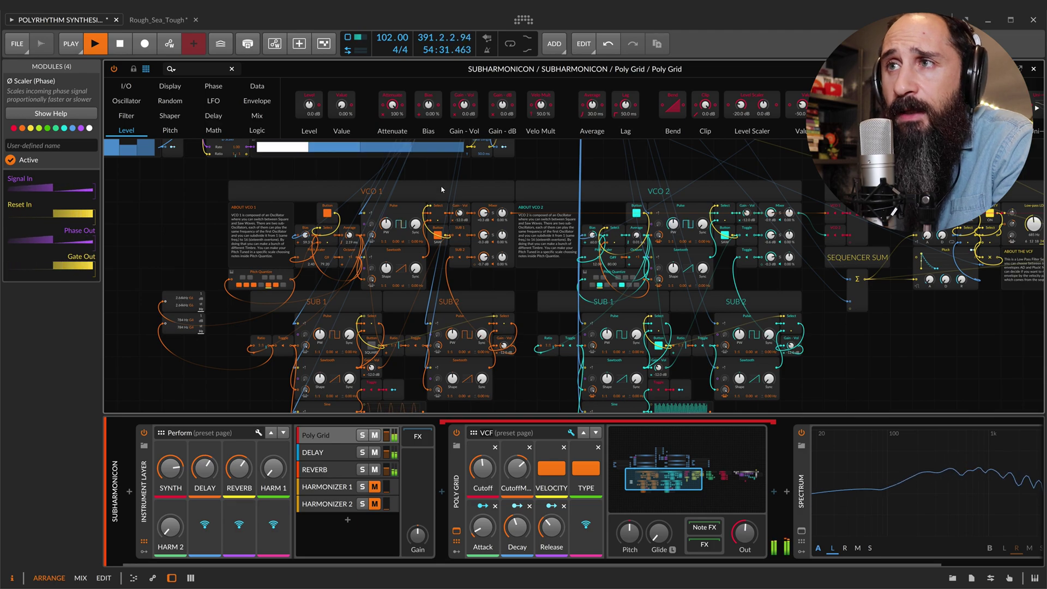
scroll(441, 189, up, 4)
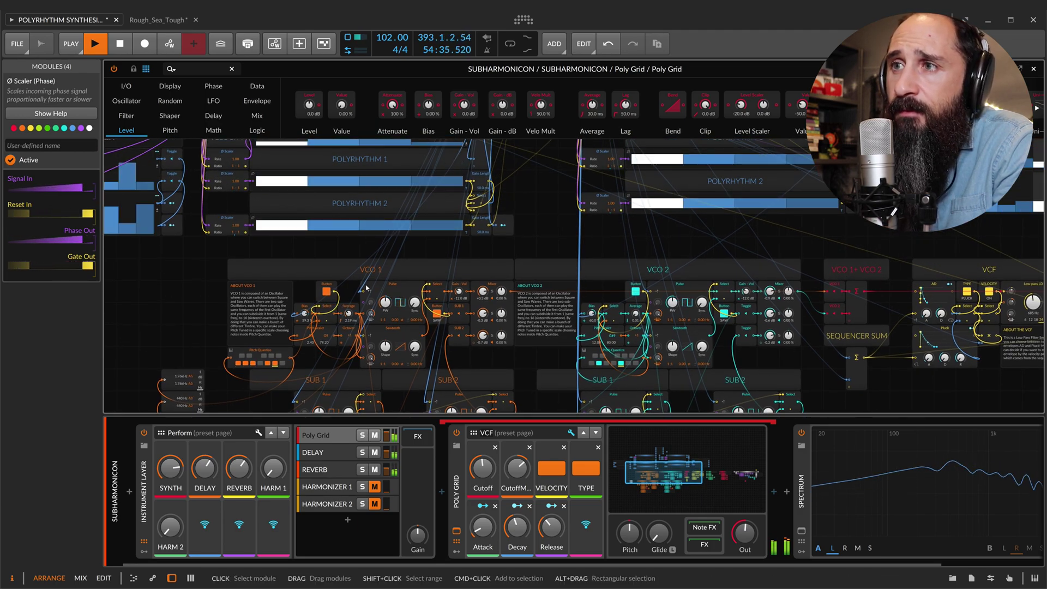
scroll(366, 288, down, 3)
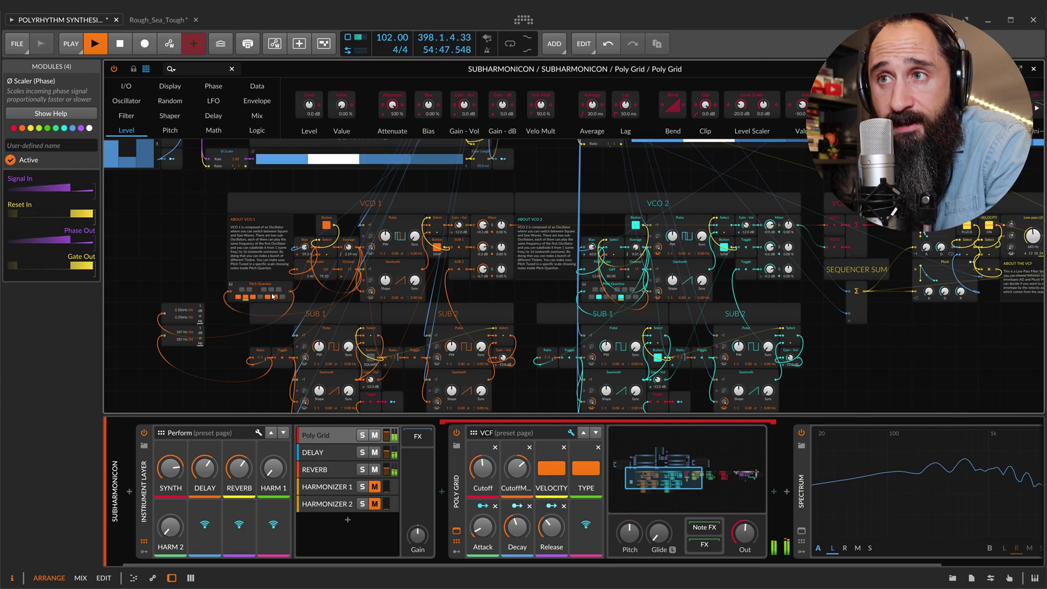
Switch the logic buttons beside the VCO 1 and VCO 2 notes off and back on to compare the sound.
click(326, 224)
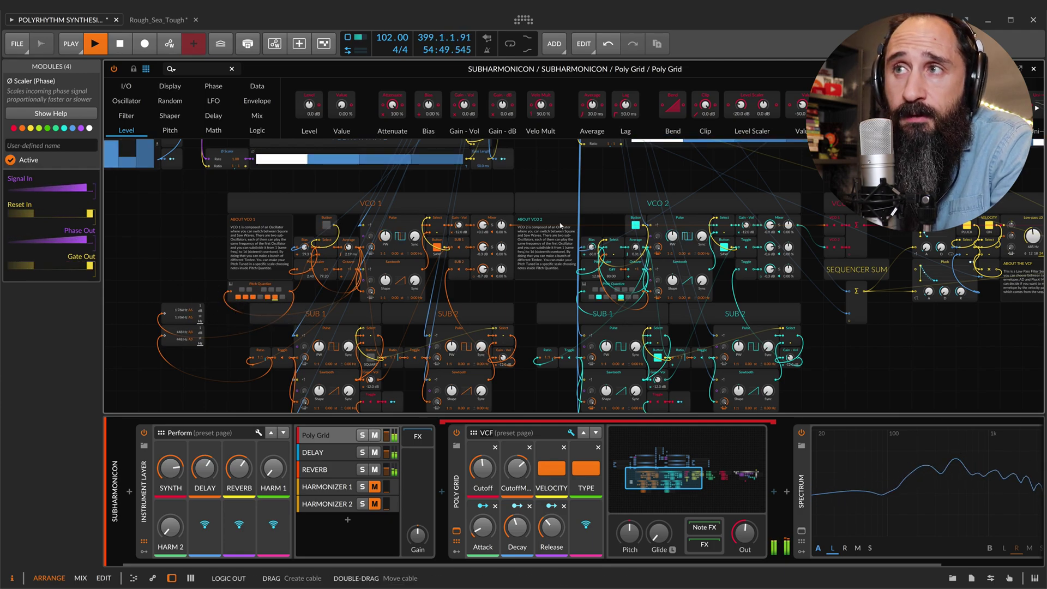
click(635, 224)
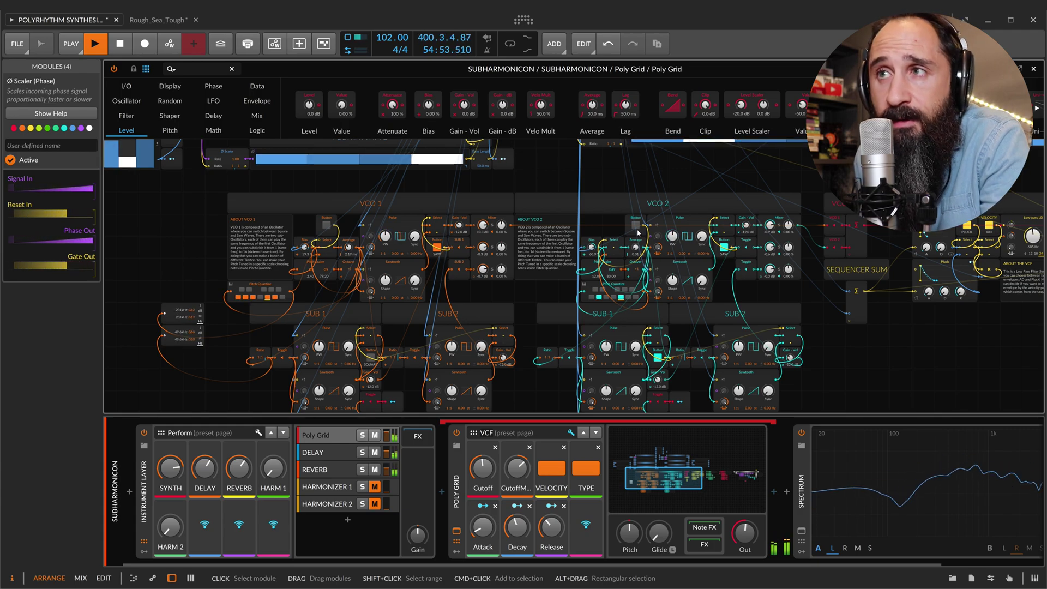
click(635, 224)
click(325, 224)
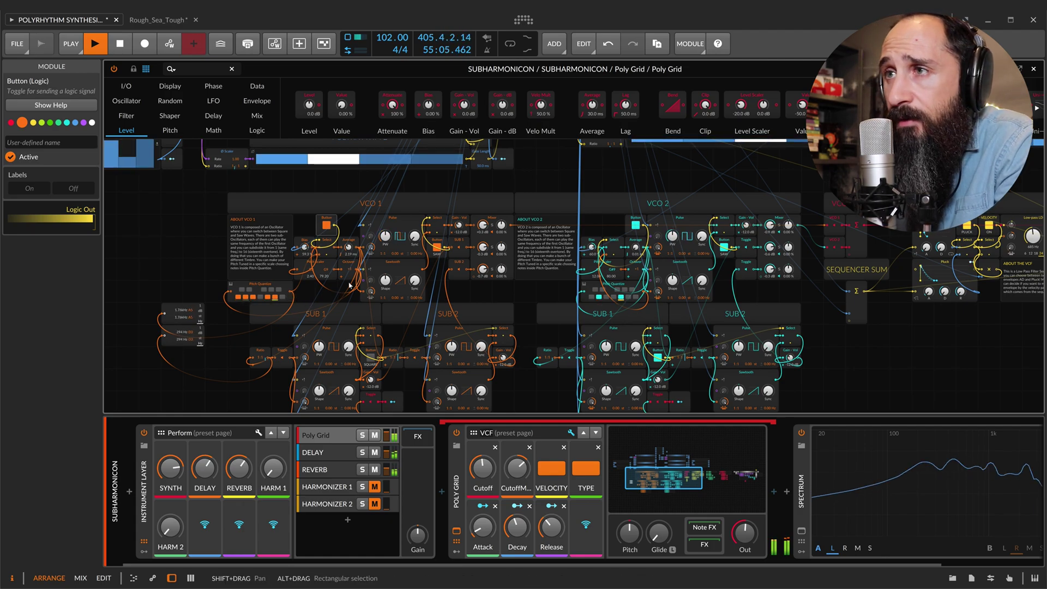
Set the Average module's time in VCO 1 to about 20.9 ms.
scroll(350, 251, down, 1)
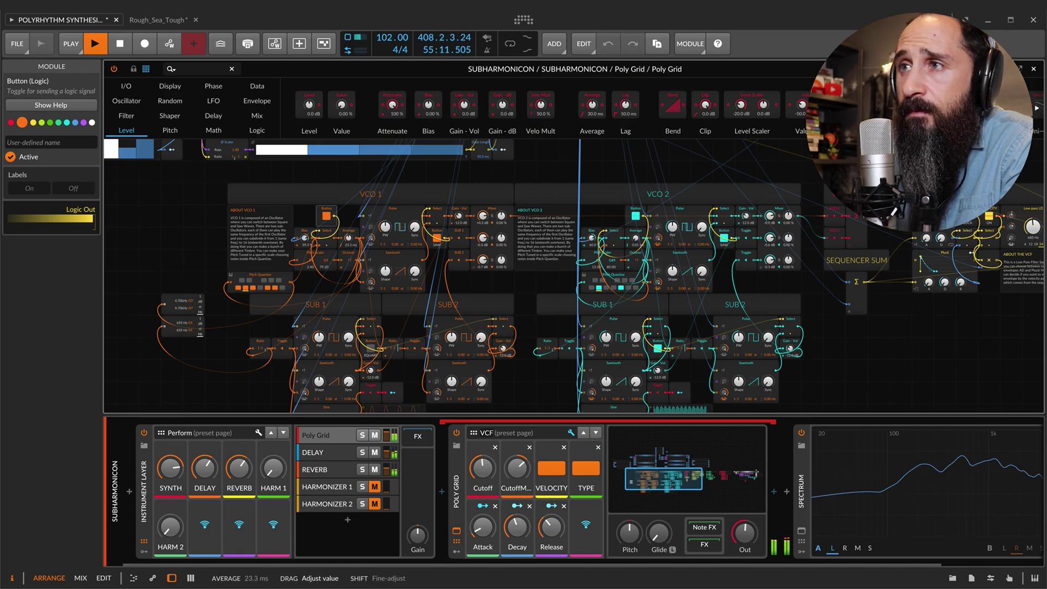
drag(350, 239, 350, 238)
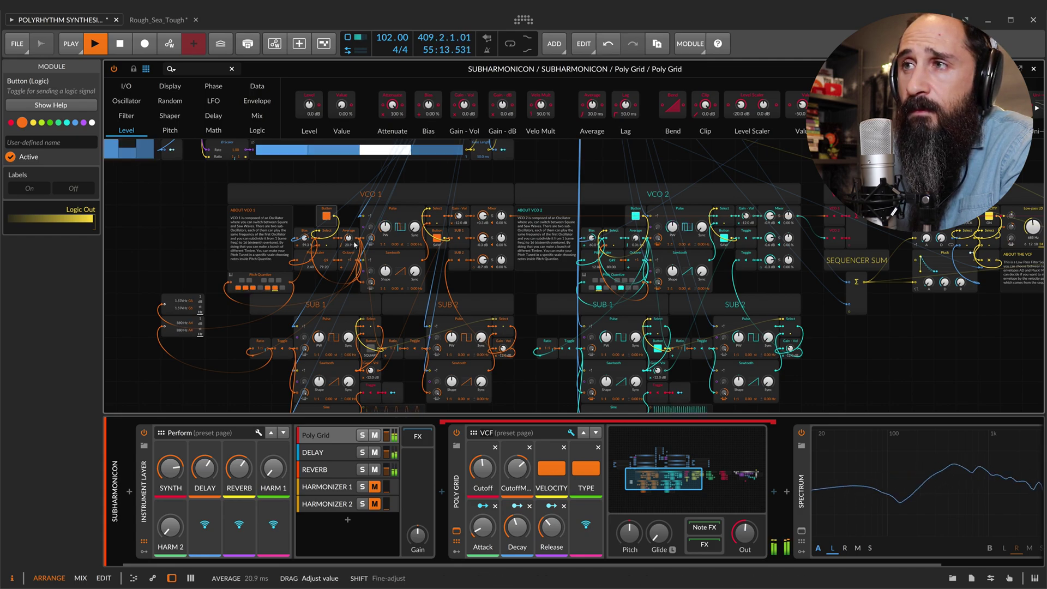
Examine the Sub 1 and Sub 2 oscillators under both VCOs and select VCO 1's Pitch Quantize module.
scroll(432, 234, down, 5)
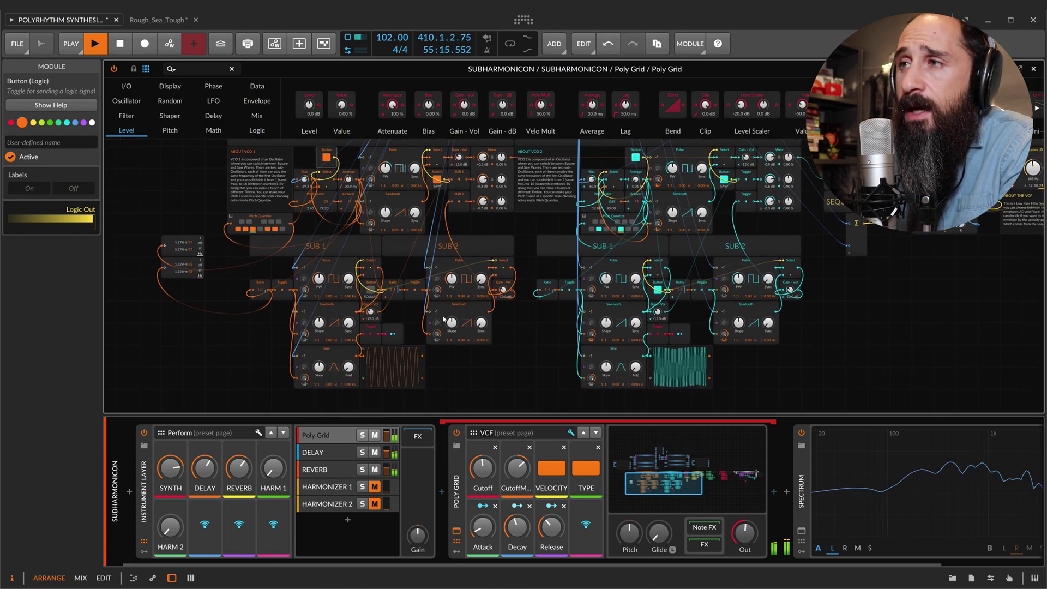
scroll(360, 252, up, 2)
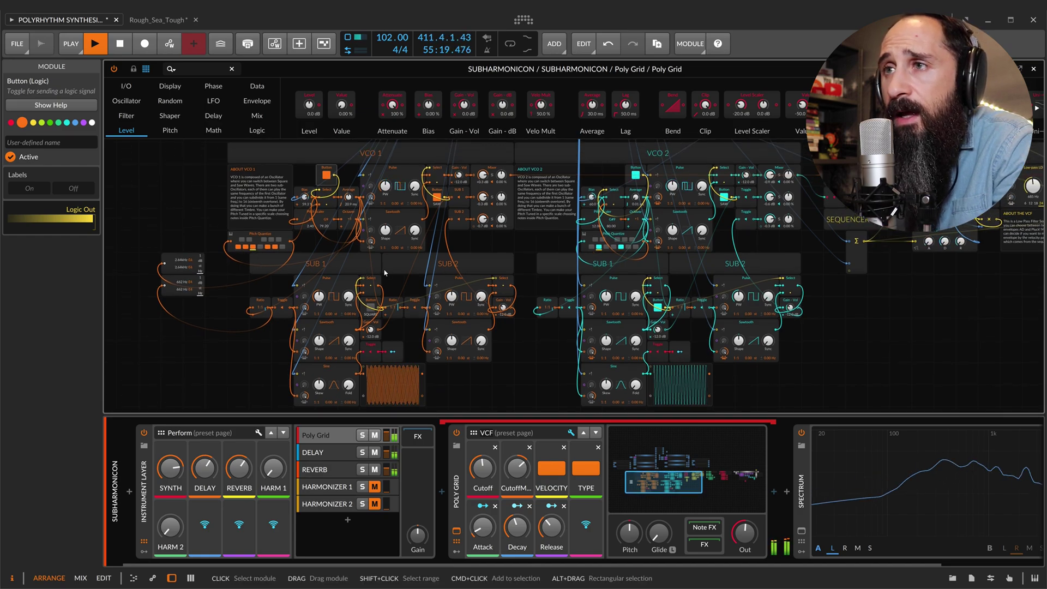
scroll(384, 272, down, 1)
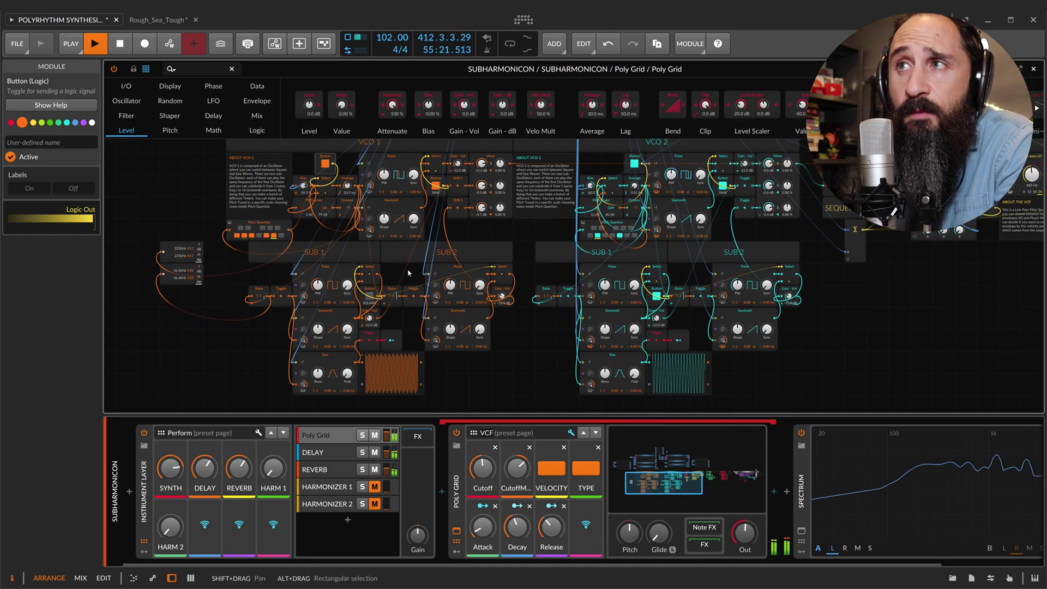
scroll(408, 272, up, 2)
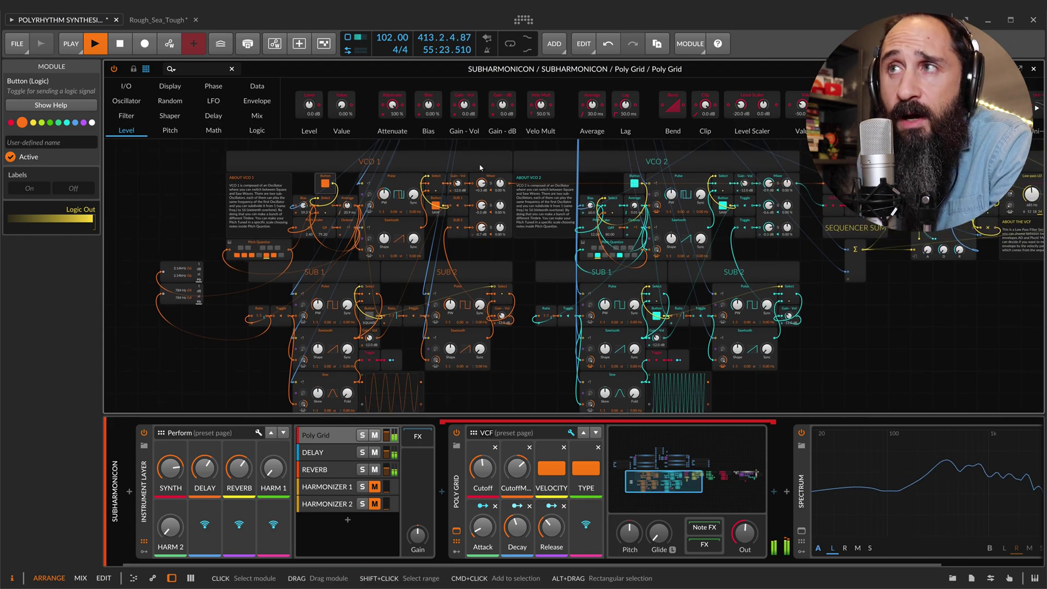
scroll(393, 256, down, 2)
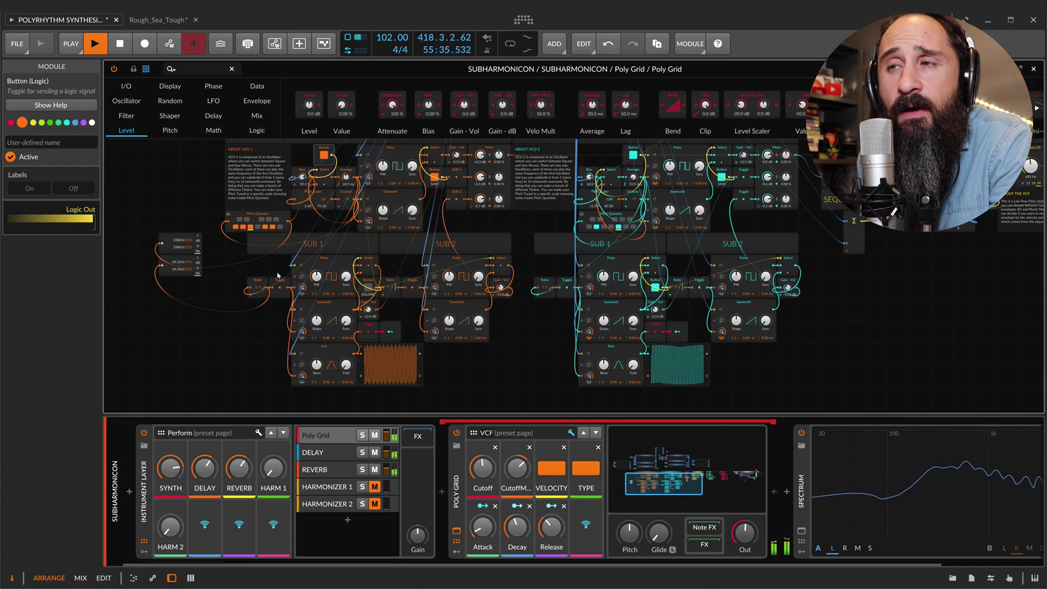
scroll(277, 270, up, 2)
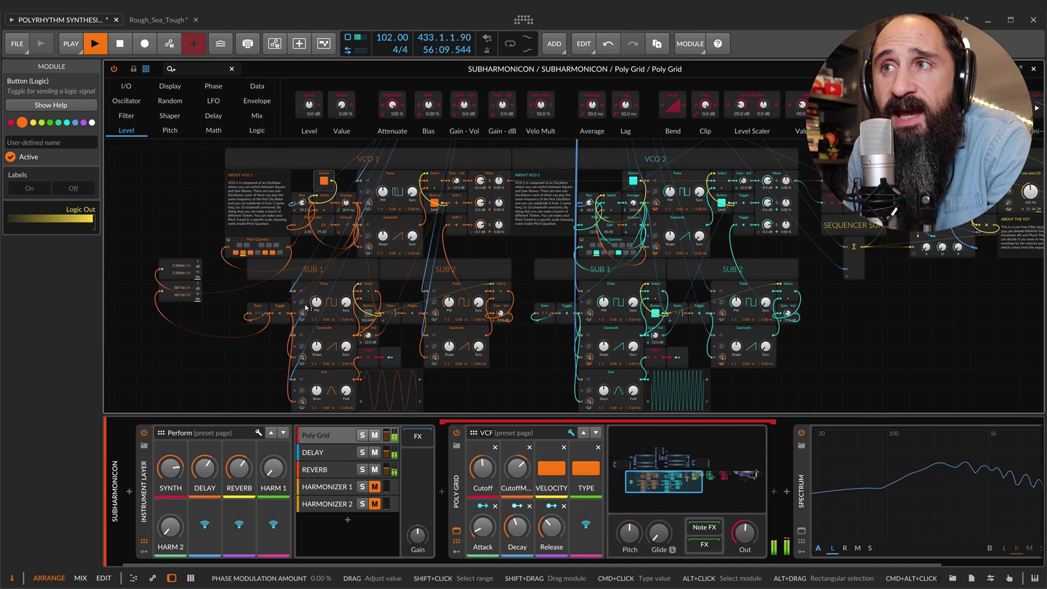
scroll(382, 262, down, 1)
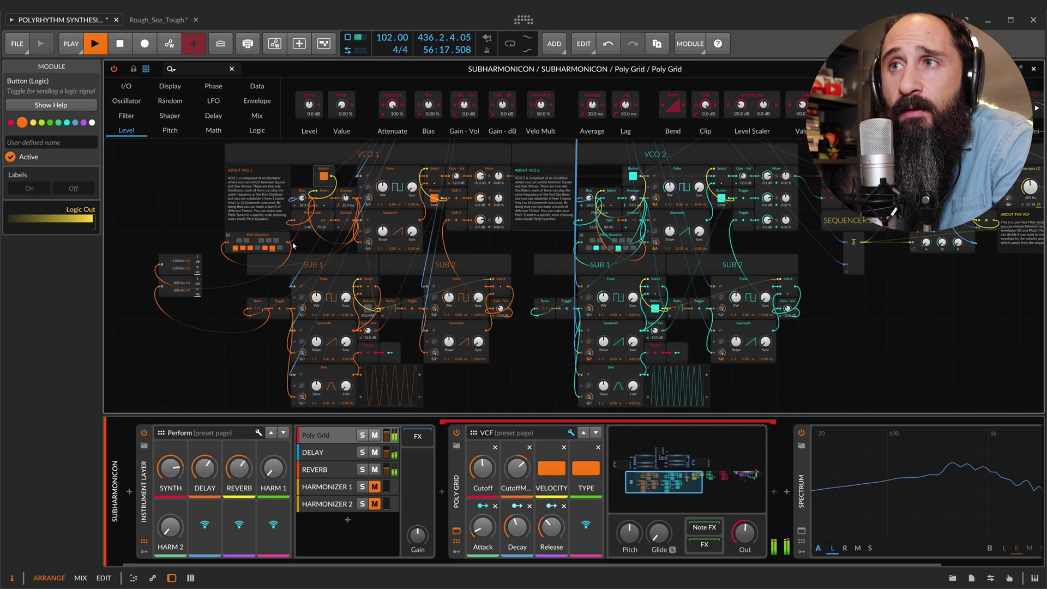
click(288, 245)
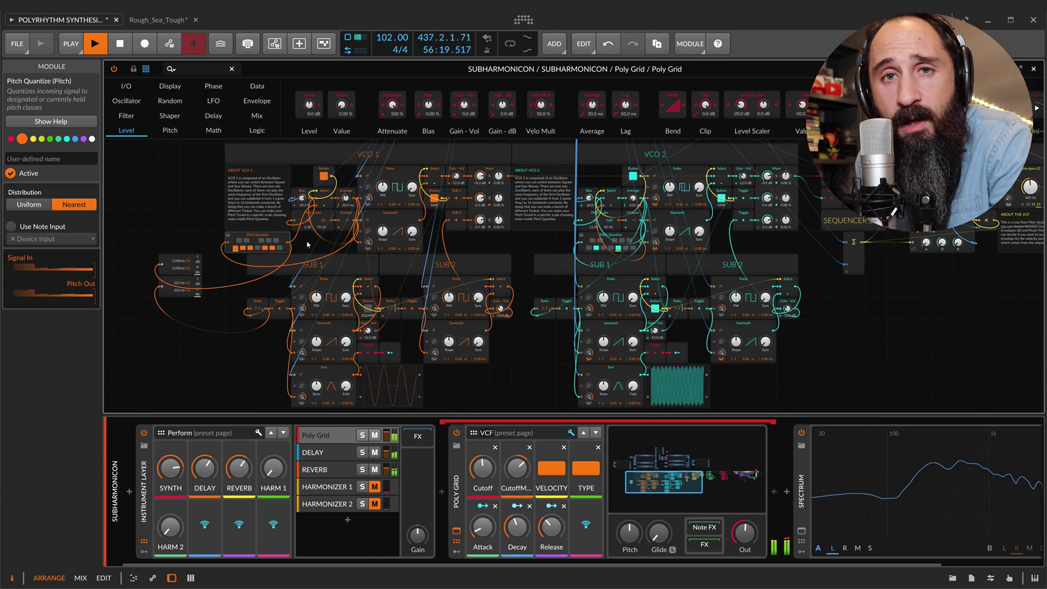
Select all the modules in the VCF section and switch its Velocity button on.
scroll(271, 226, down, 1)
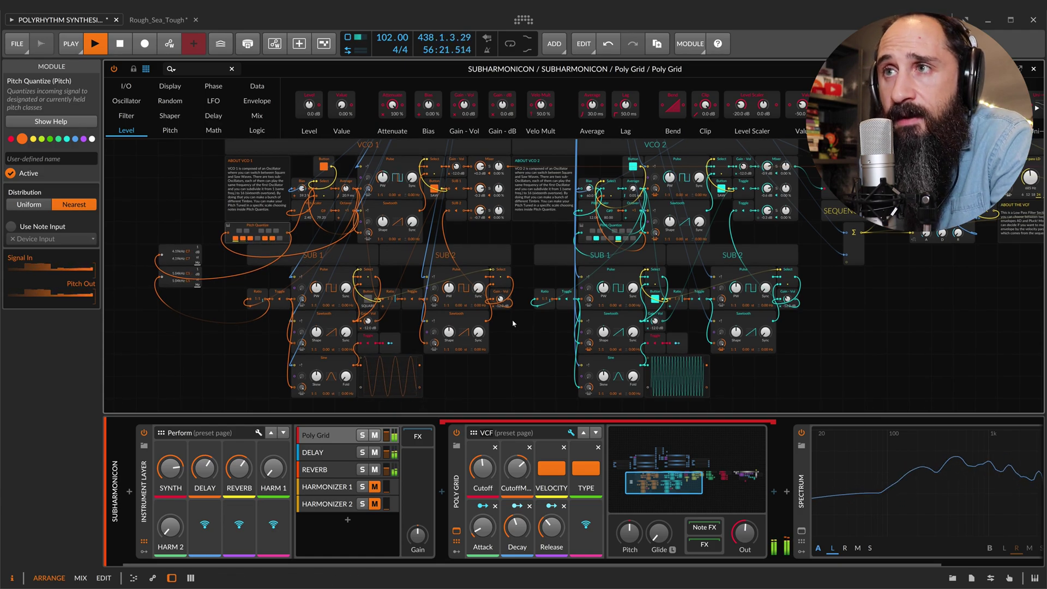
scroll(512, 323, right, 3)
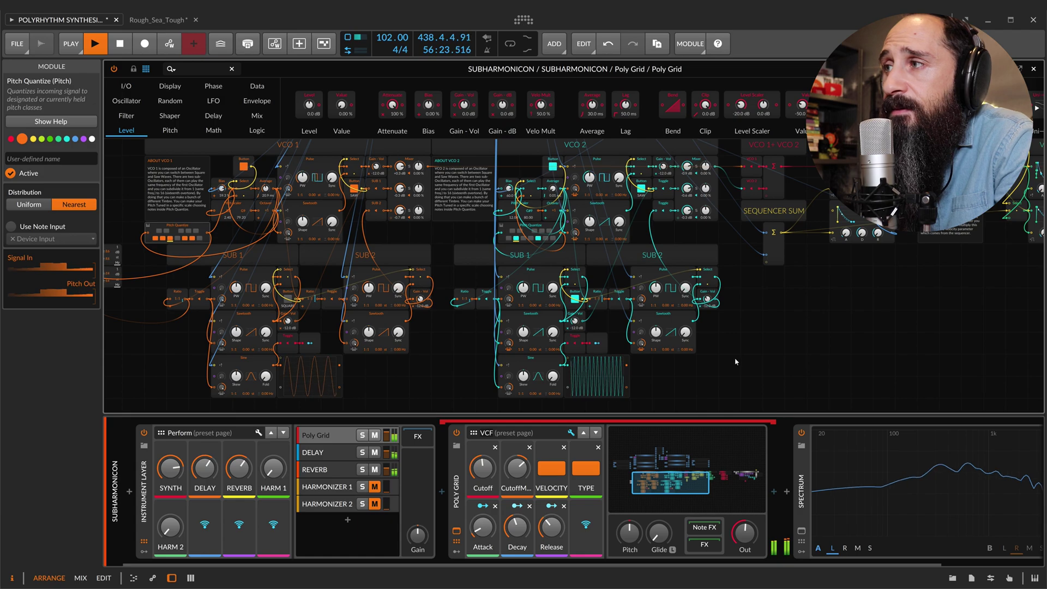
scroll(681, 300, up, 4)
scroll(681, 300, right, 2)
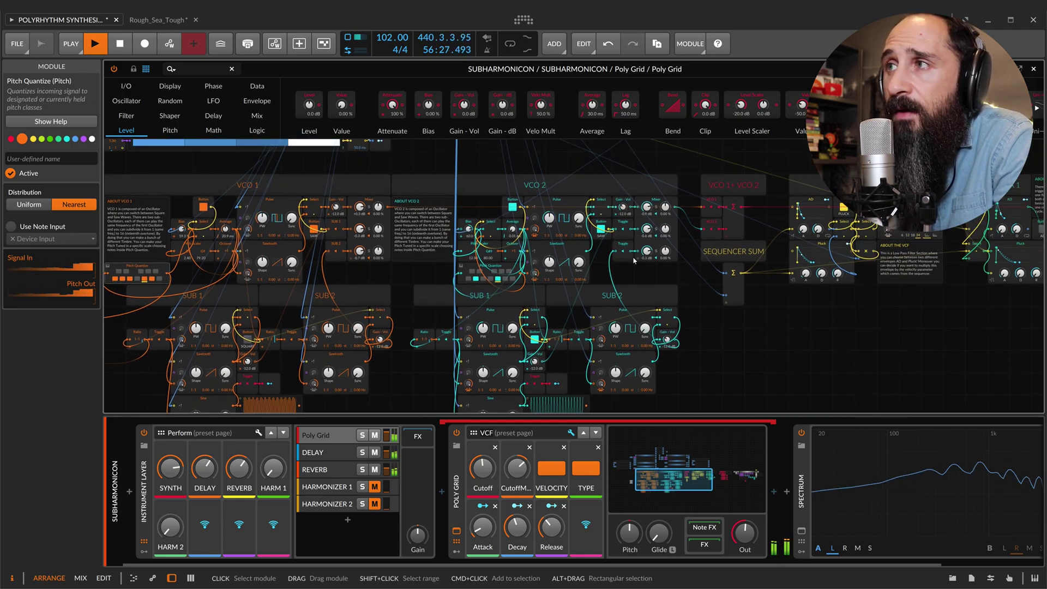
scroll(566, 207, right, 7)
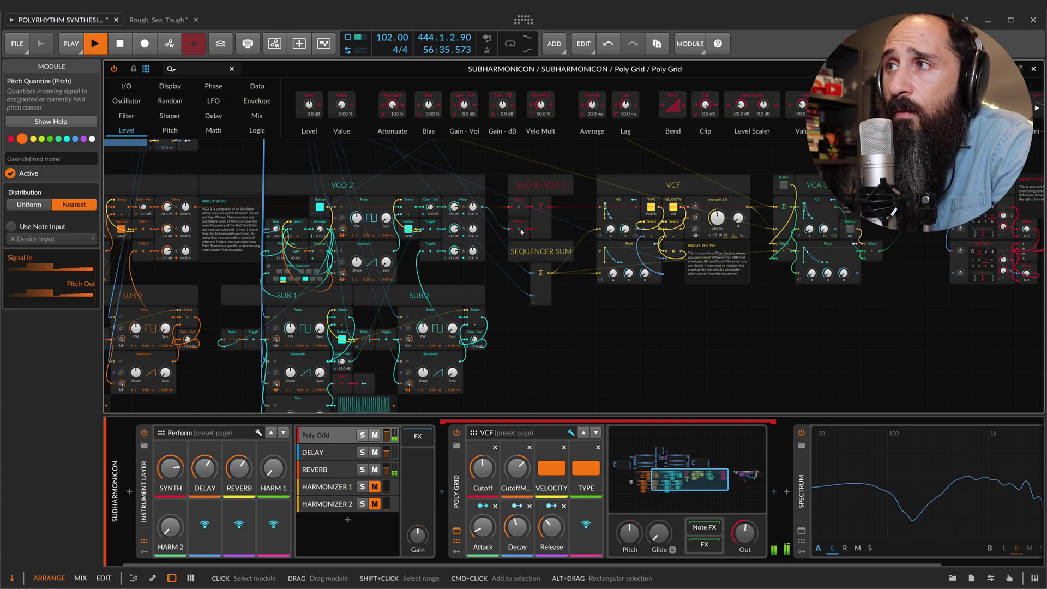
scroll(507, 233, right, 3)
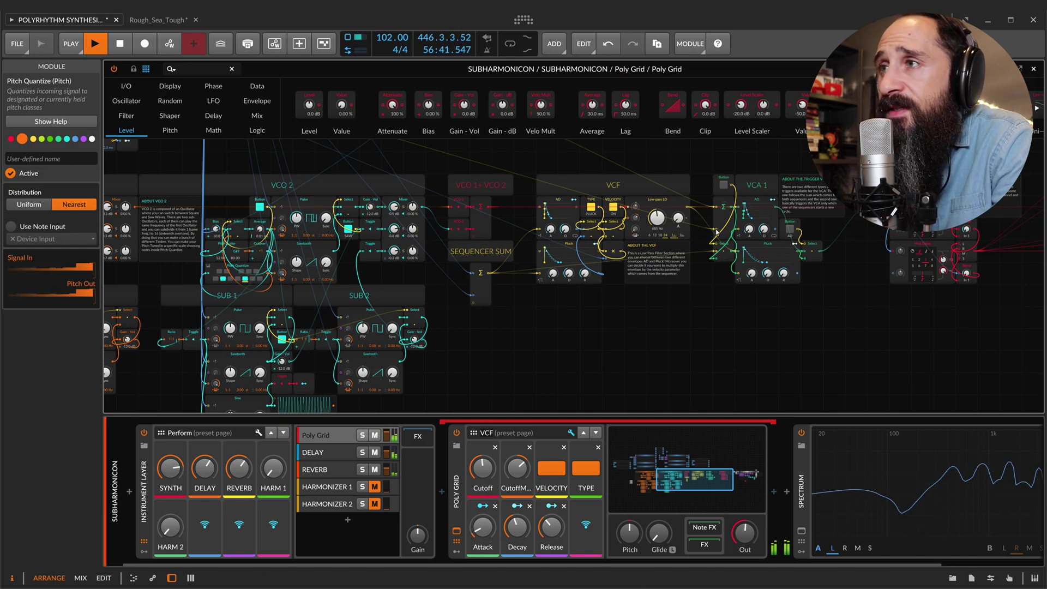
scroll(518, 170, right, 5)
drag(497, 159, 616, 305)
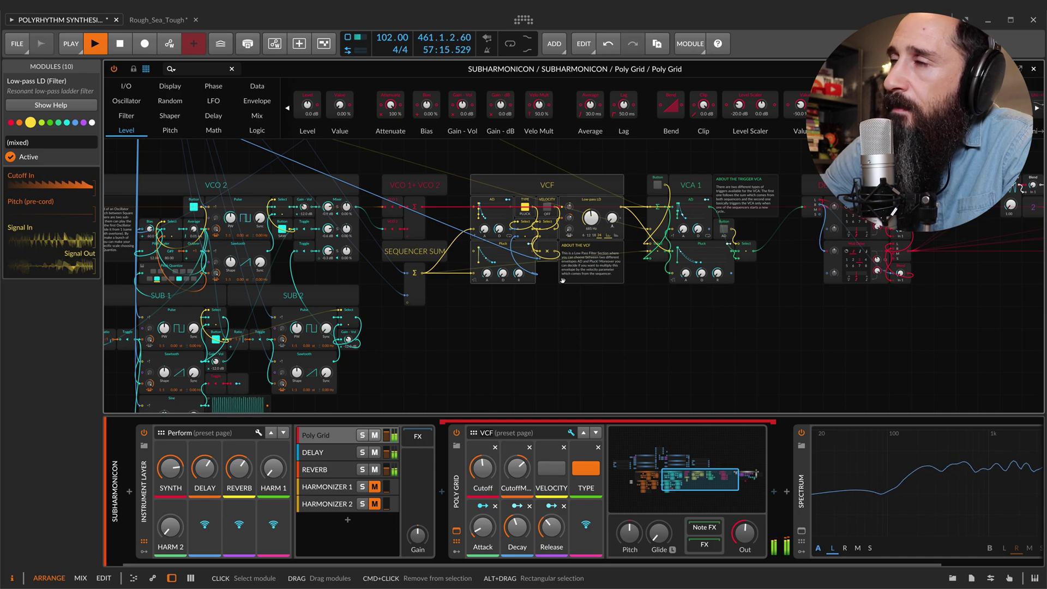
click(547, 207)
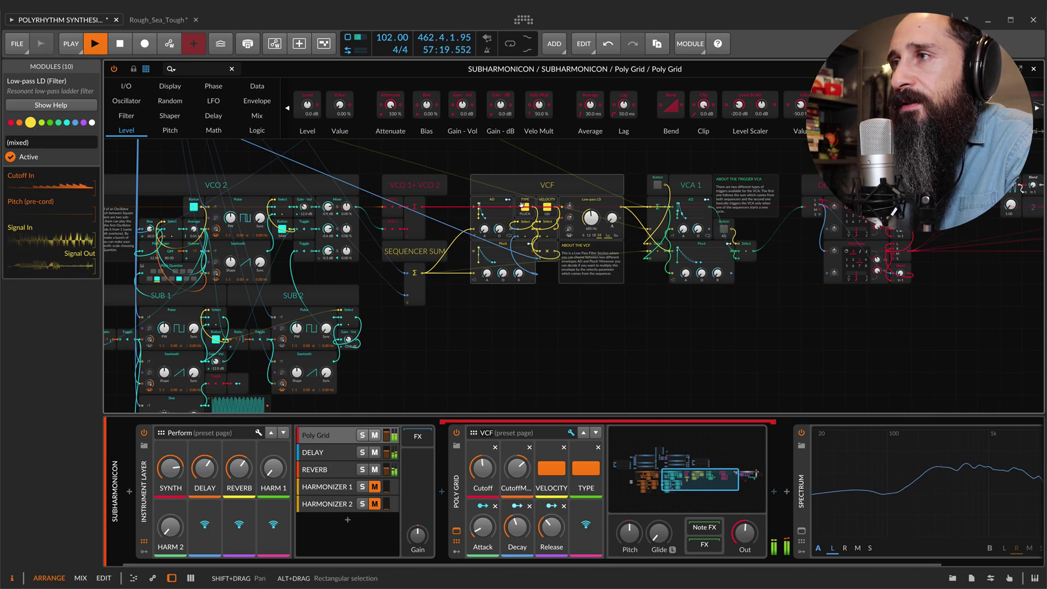
Switch the VCF's Type button off and back on to compare its two envelopes.
click(524, 207)
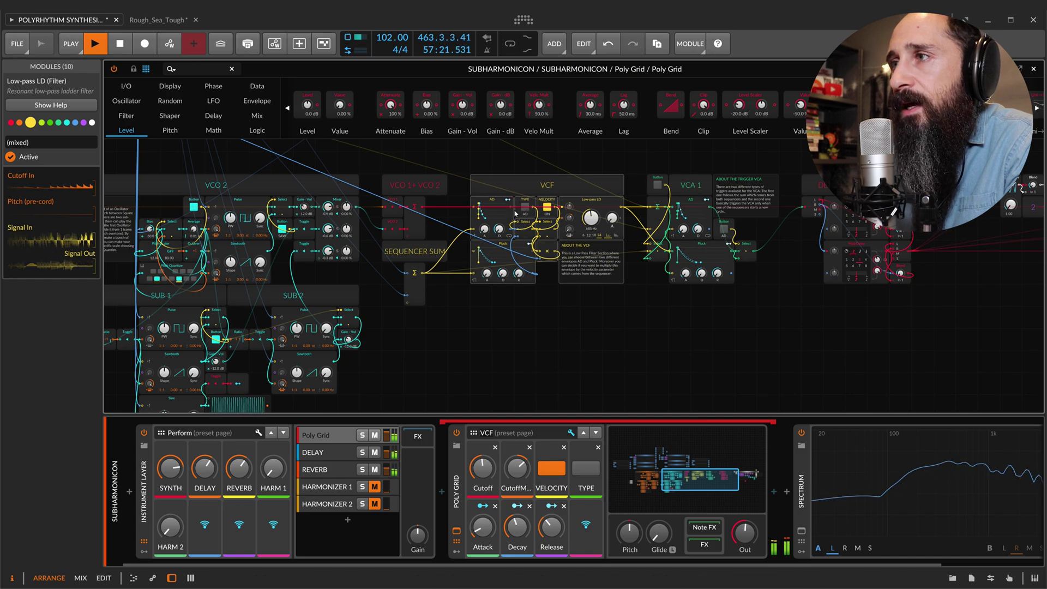
scroll(526, 212, right, 1)
click(494, 209)
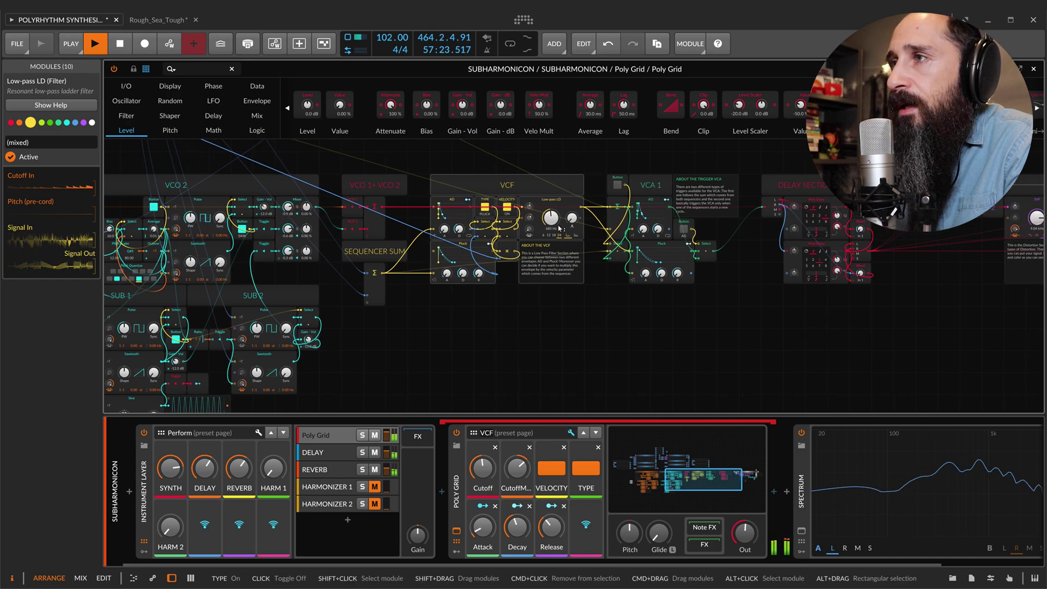
Select all the modules in the VCA 1 section and switch its envelope-type button to Pluck.
scroll(531, 233, right, 3)
scroll(531, 230, right, 1)
drag(468, 157, 560, 303)
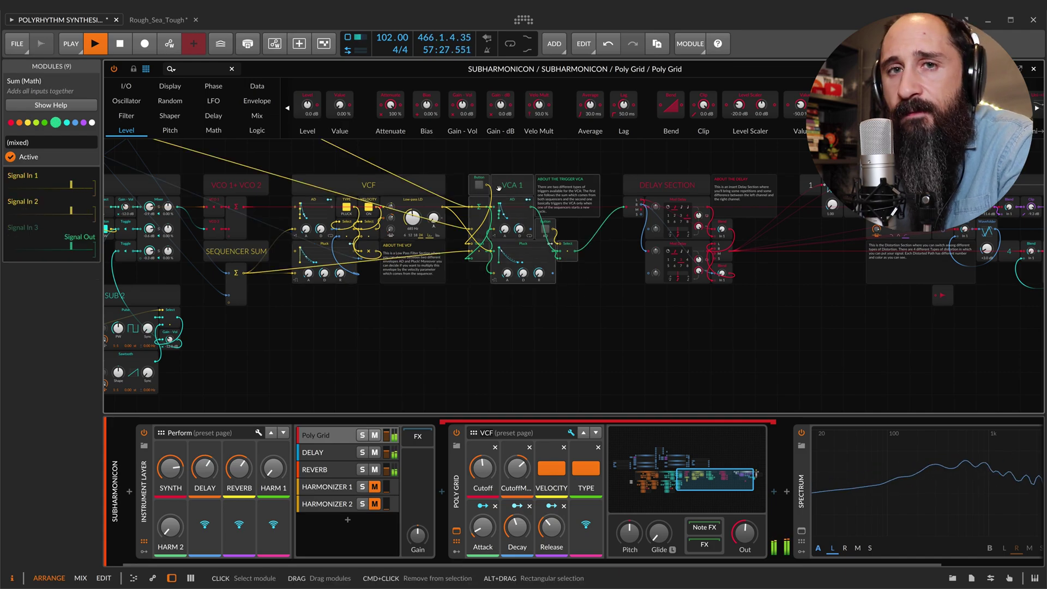
click(551, 234)
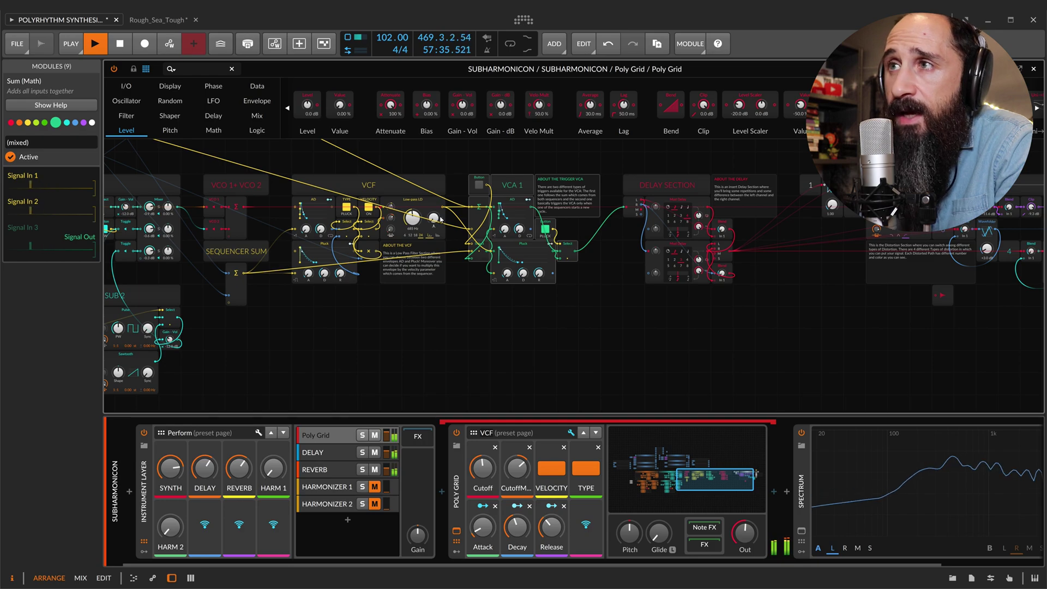
Select the trigger Button module beside the VCA 1 label and switch it on.
click(478, 177)
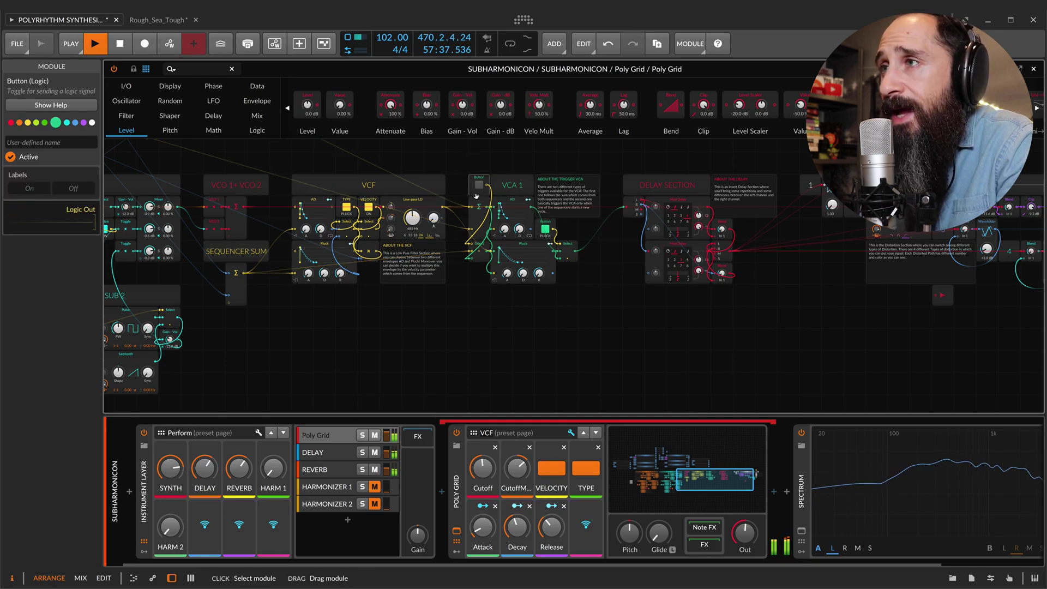
drag(443, 184, 512, 202)
scroll(513, 201, up, 3)
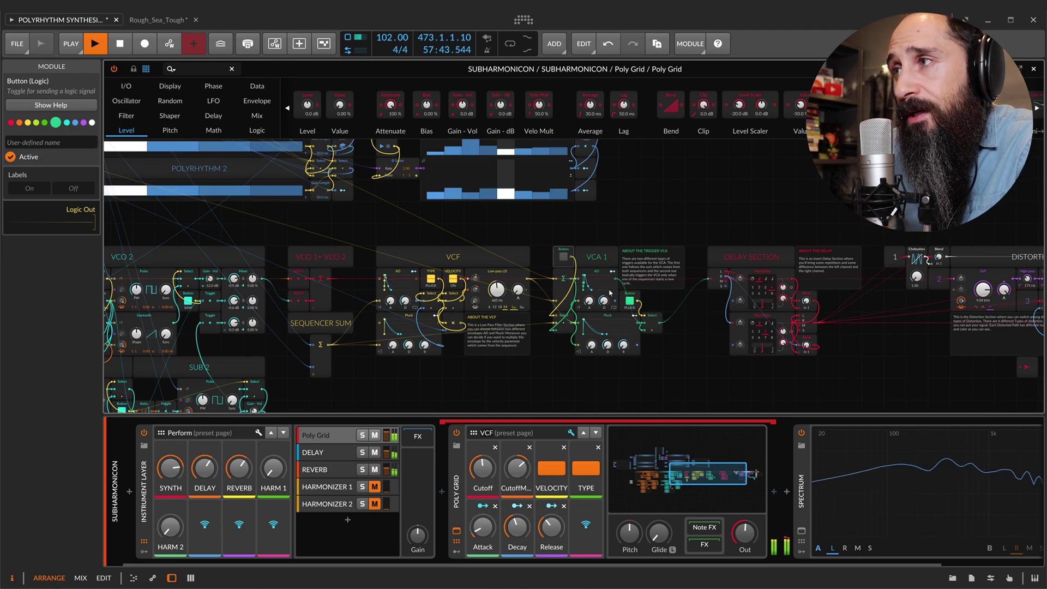
click(563, 258)
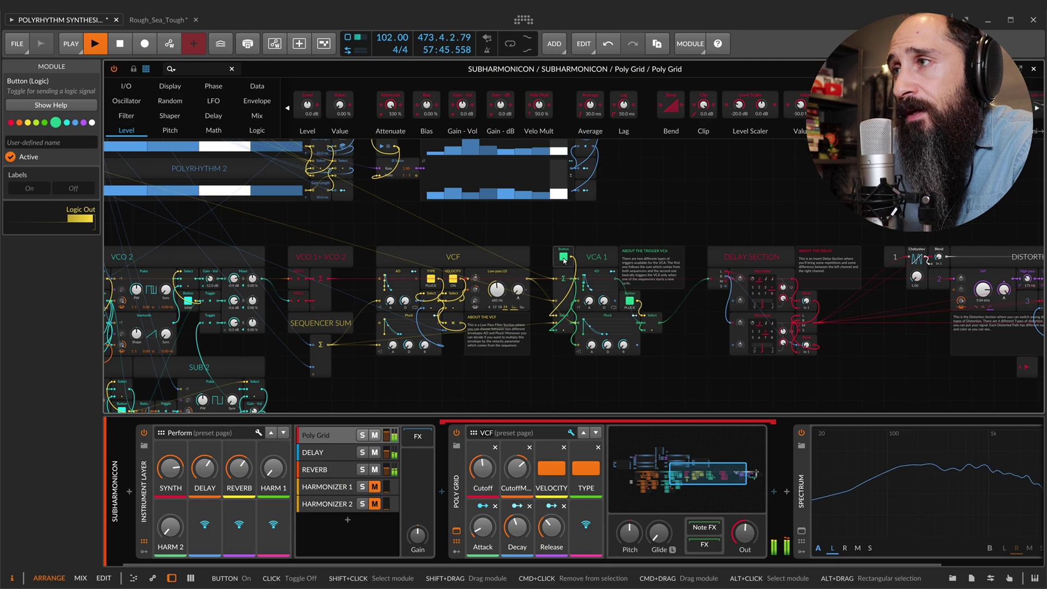
click(564, 257)
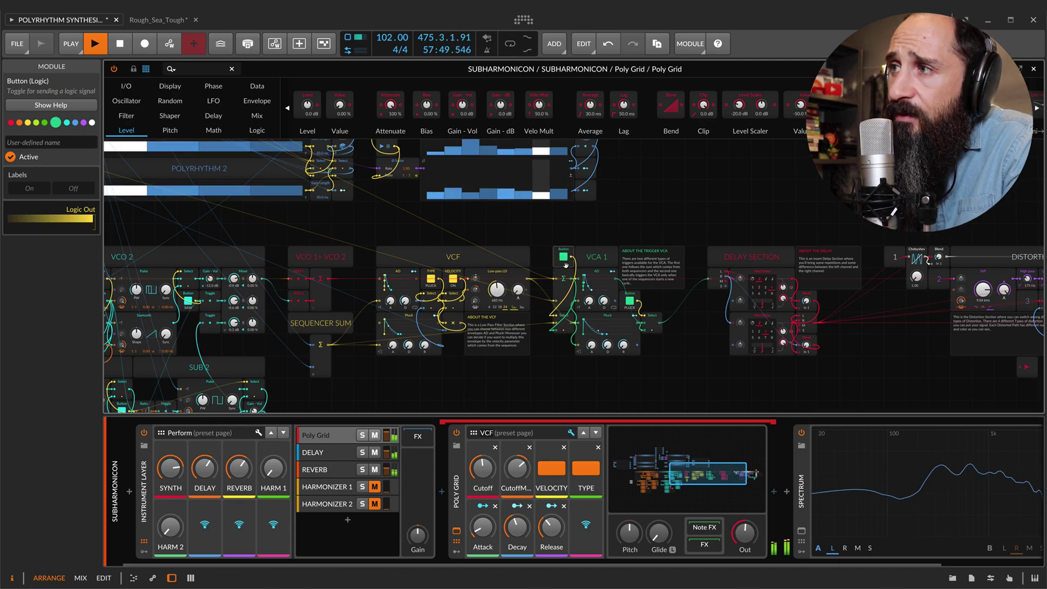
Select VCA 1's Pluck envelope and examine the Sequencer 1 and Sequencer 2 lanes with their polyrhythm lanes.
scroll(566, 258, up, 1)
scroll(566, 257, left, 2)
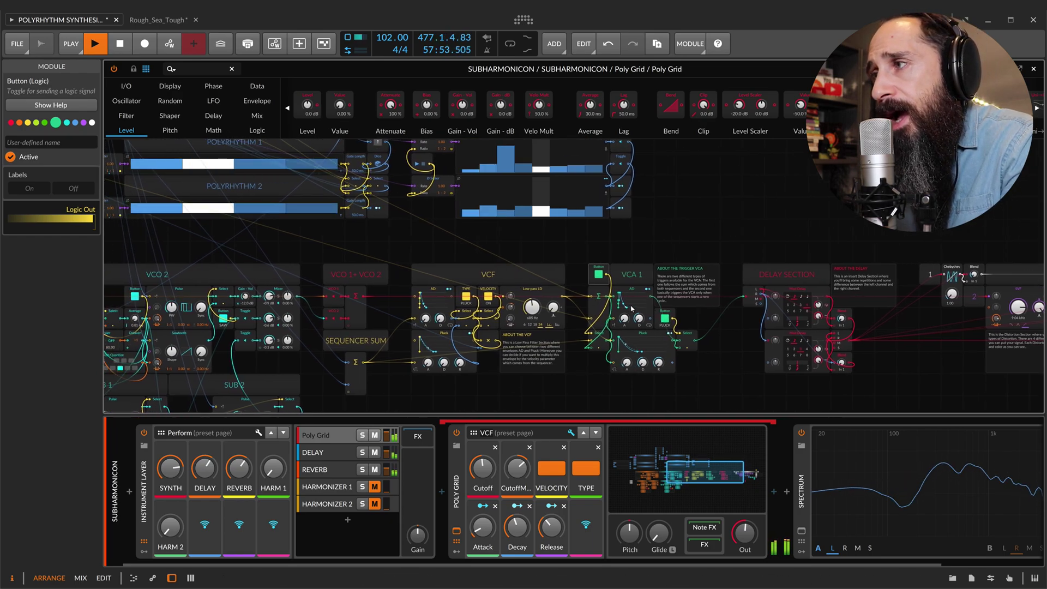
click(648, 342)
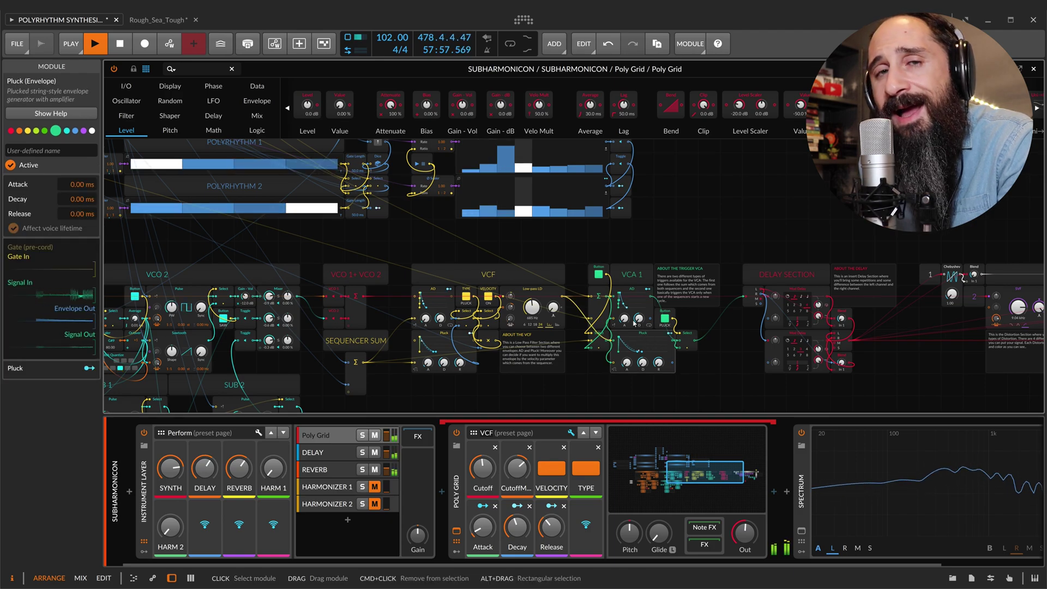
scroll(634, 323, up, 5)
scroll(634, 323, left, 9)
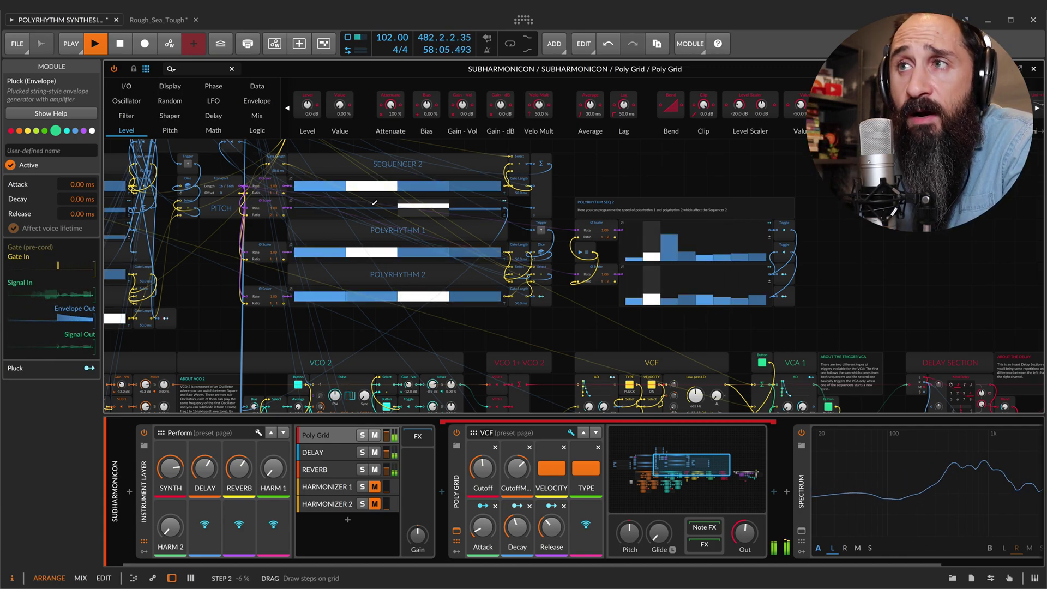
drag(474, 347, 697, 348)
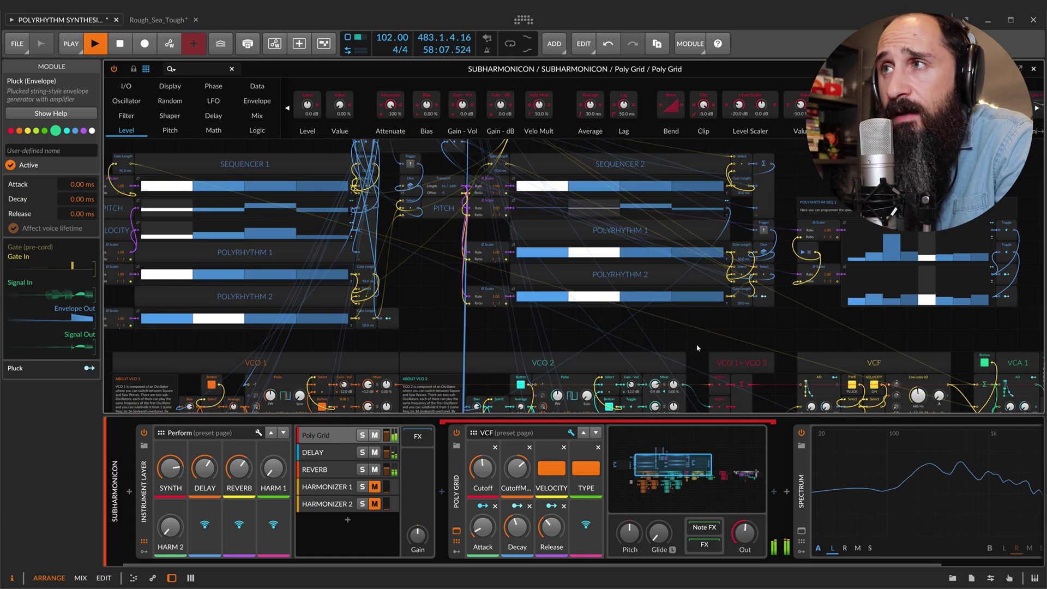
Switch the trigger button beside the VCA 1 label off.
scroll(698, 348, right, 5)
scroll(698, 347, down, 1)
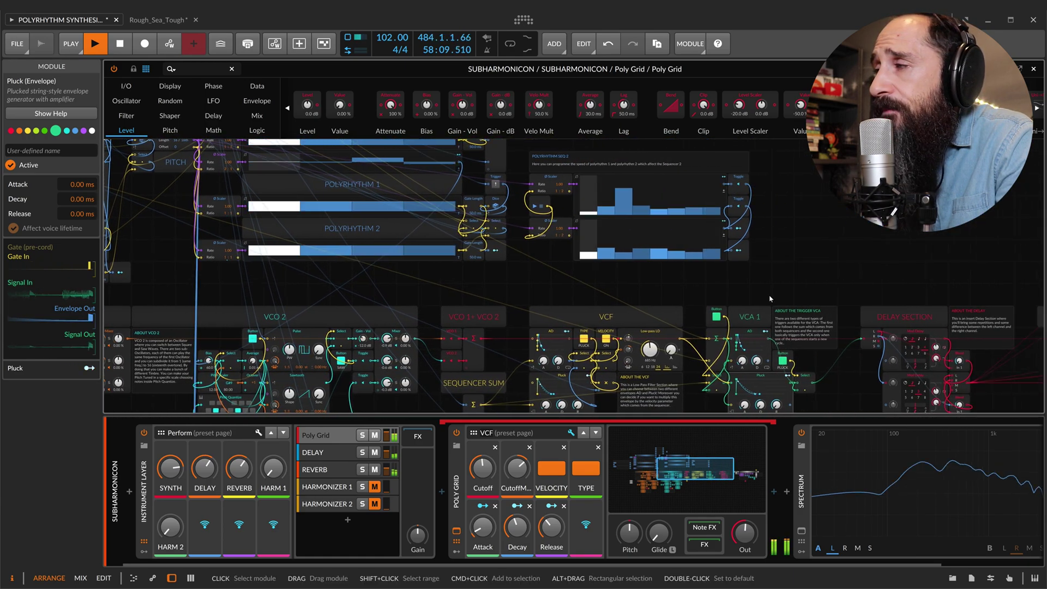
click(716, 316)
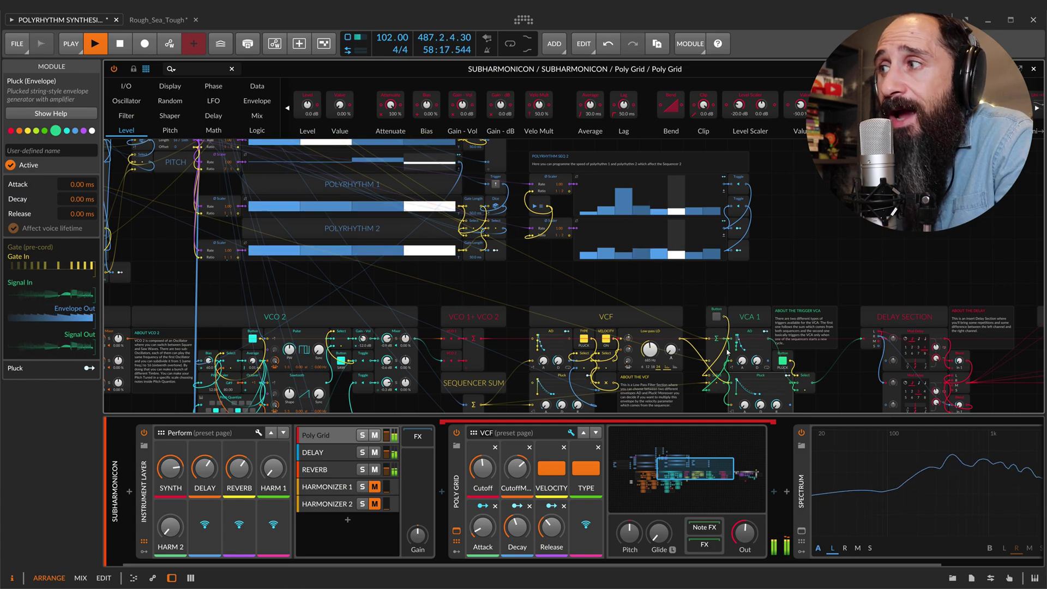
Select the Sequencer Sum label and its module to trace their cables to the VCF and VCA 1.
scroll(775, 360, down, 1)
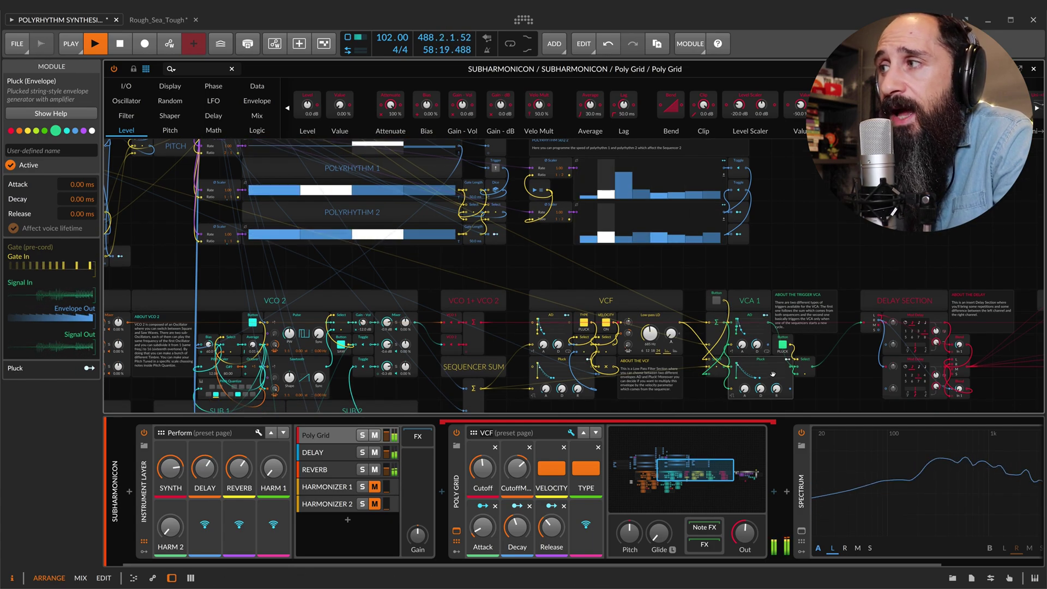
scroll(773, 374, right, 2)
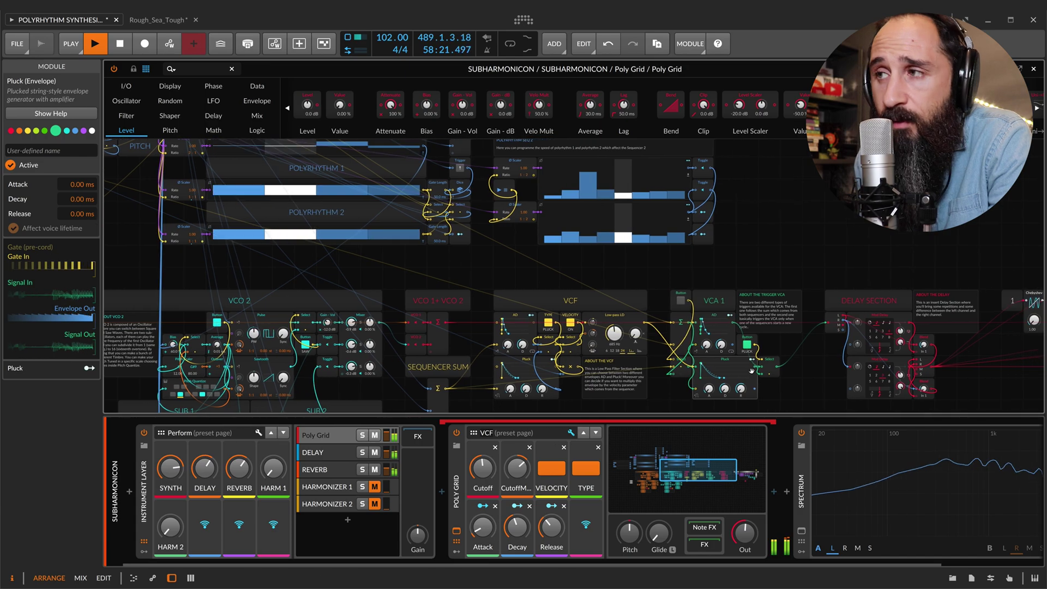
scroll(572, 354, down, 2)
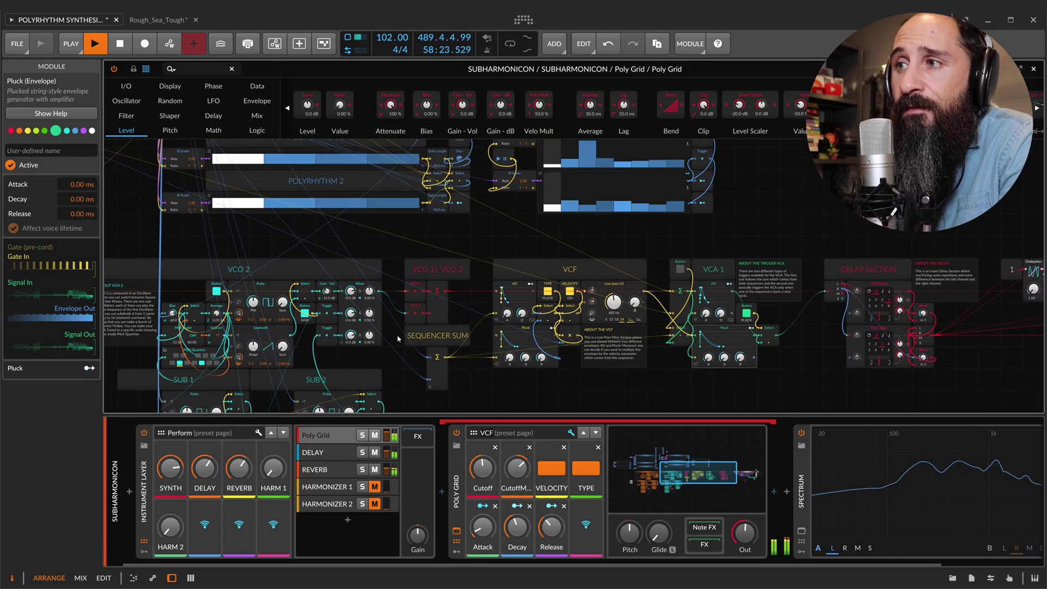
drag(396, 331, 480, 398)
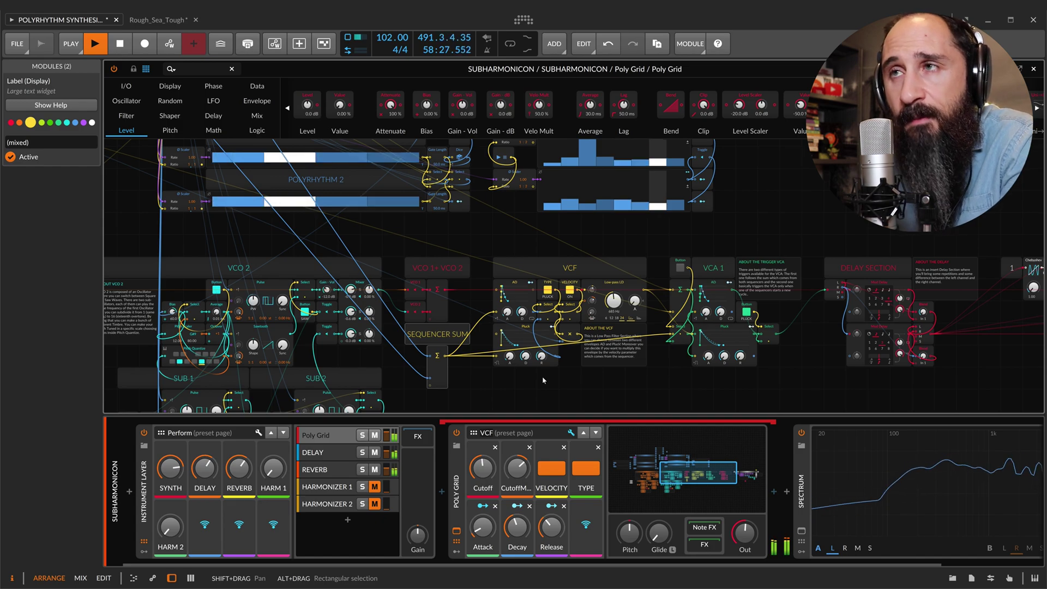
Switch the trigger button beside the VCA 1 label back on.
scroll(678, 380, right, 2)
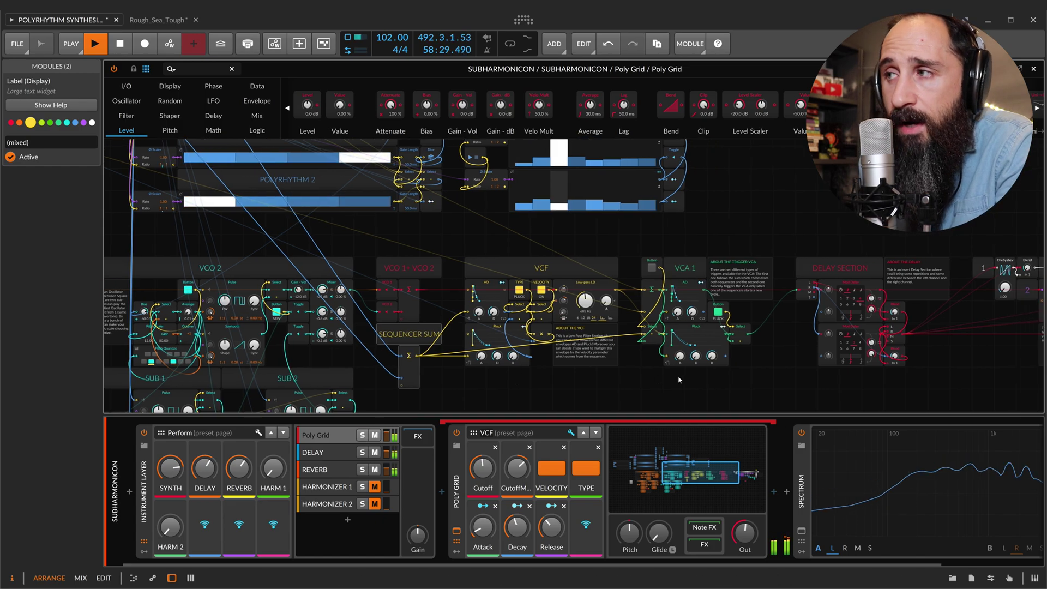
scroll(679, 380, right, 10)
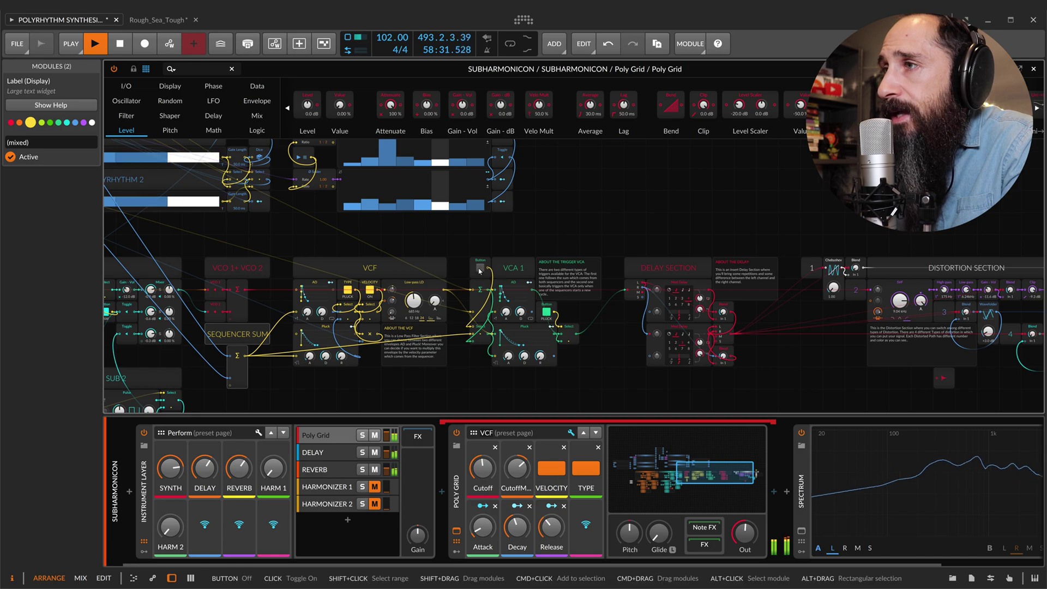
scroll(596, 240, right, 6)
scroll(596, 239, down, 1)
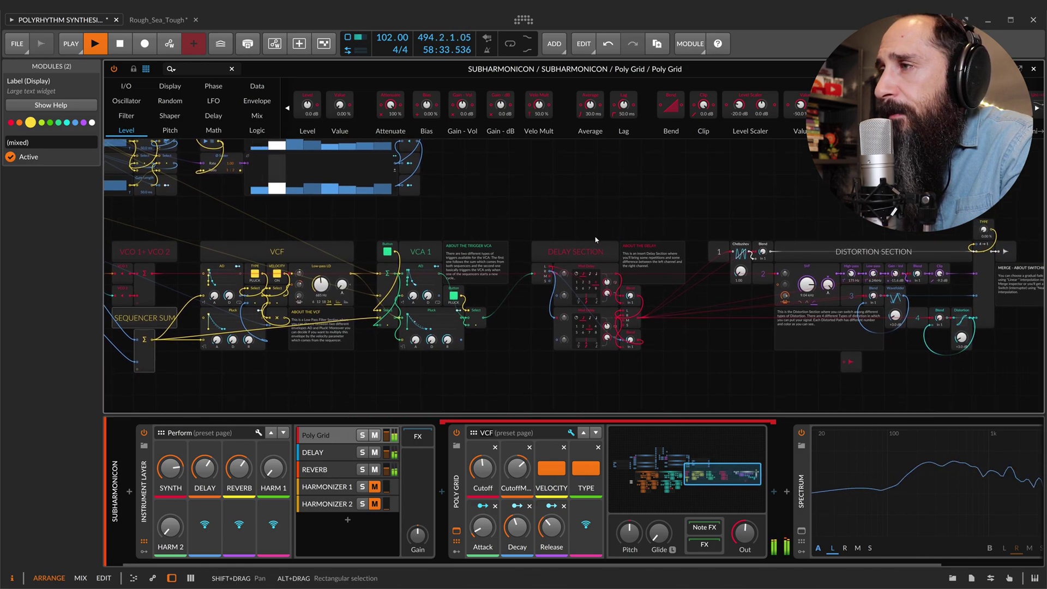
Select the Delay Section's modules and those of the Distortion Section in turn to examine their routing.
drag(530, 210, 679, 362)
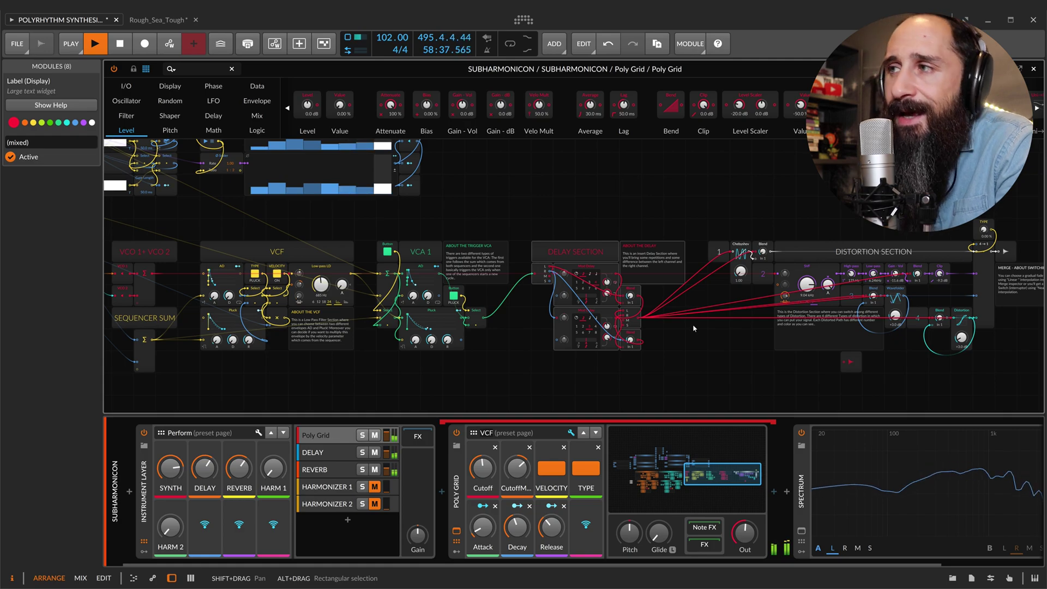
scroll(692, 327, right, 4)
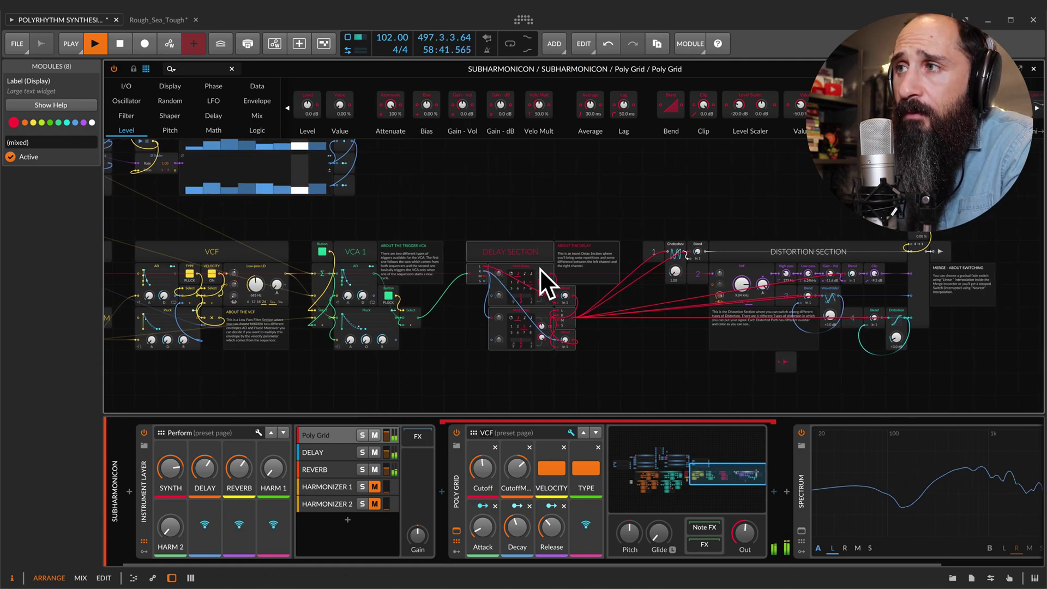
scroll(542, 346, right, 4)
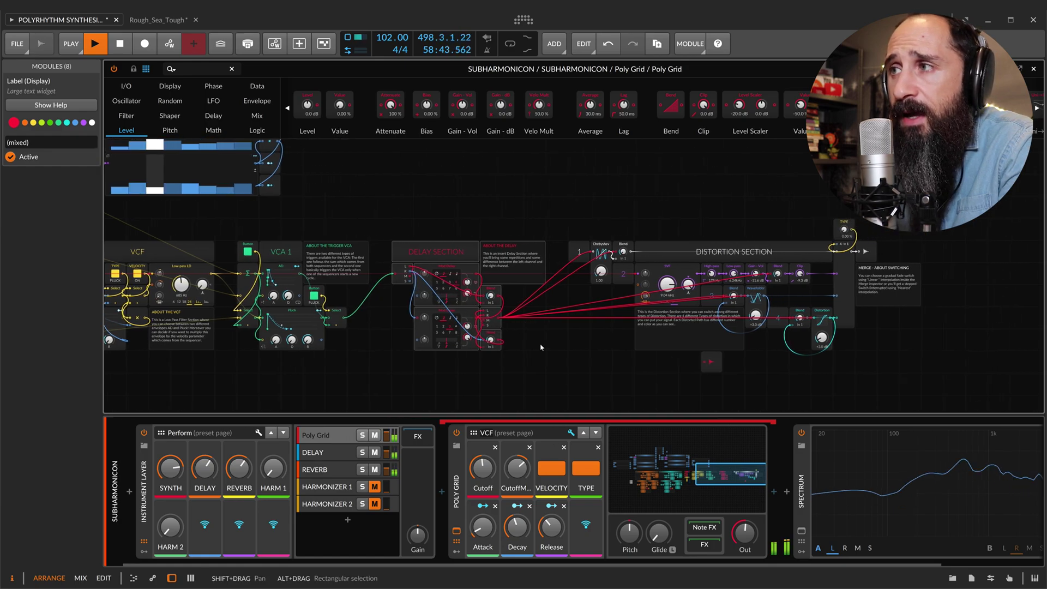
scroll(541, 347, right, 5)
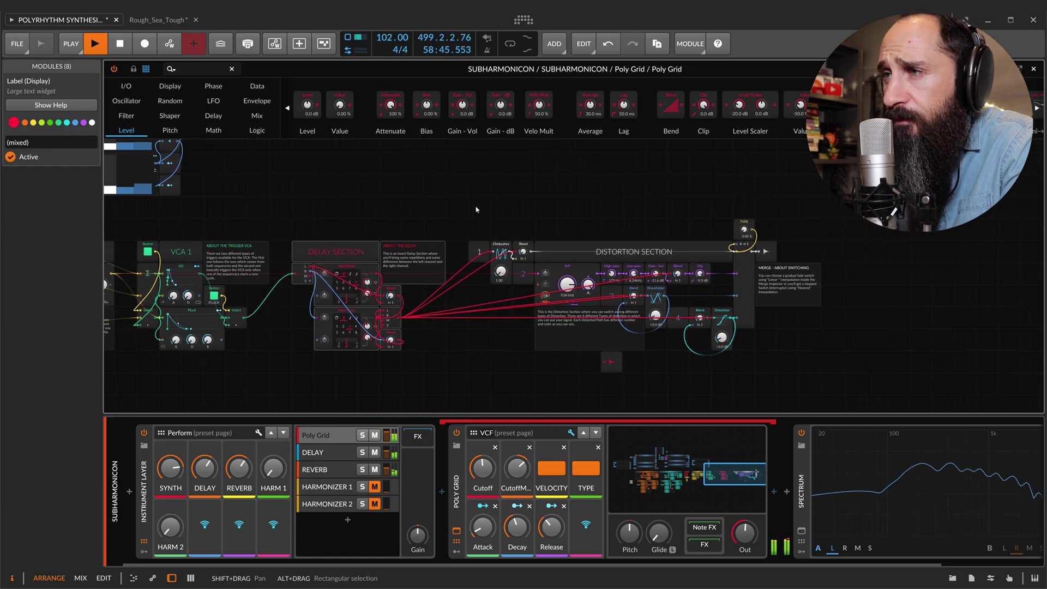
drag(474, 214, 760, 349)
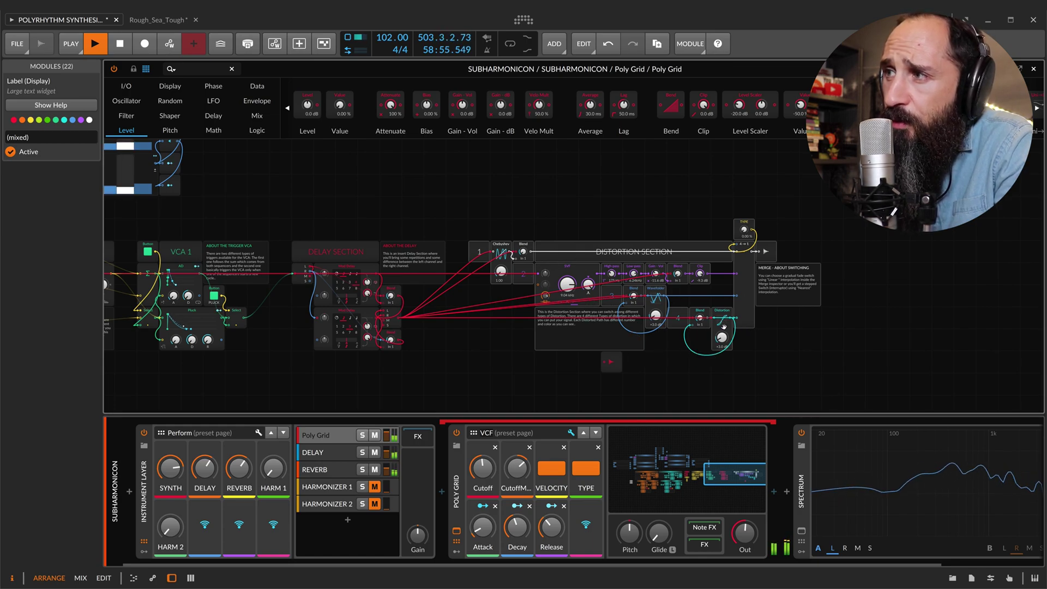
Sweep the Distortion Section's Type value up to about 46 % and back to 0 % to compare the distortion paths.
scroll(714, 338, right, 3)
scroll(725, 334, right, 1)
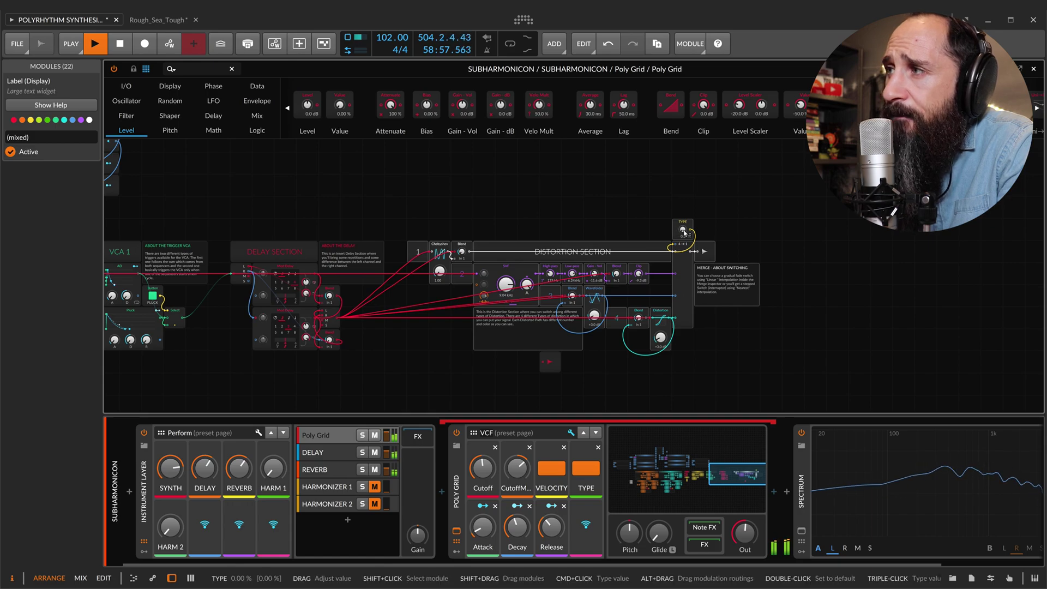
drag(682, 229, 682, 221)
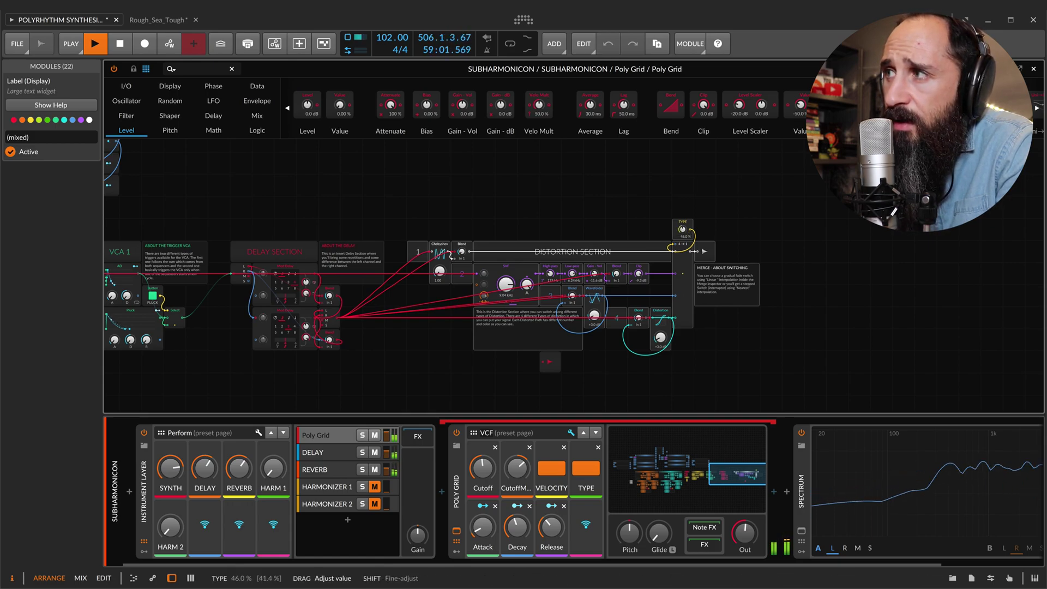
mouse_move(682, 229)
mouse_down()
mouse_move(681, 218)
mouse_move(683, 231)
mouse_up()
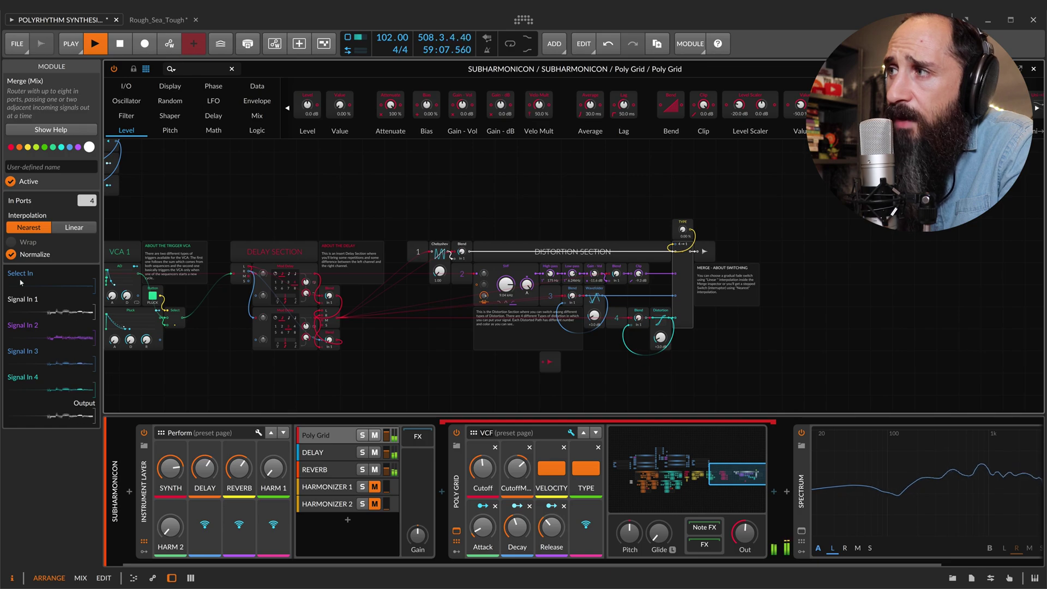
Set the Merge module's interpolation to Linear, try the Type knob with it, and return the interpolation to Nearest.
click(71, 229)
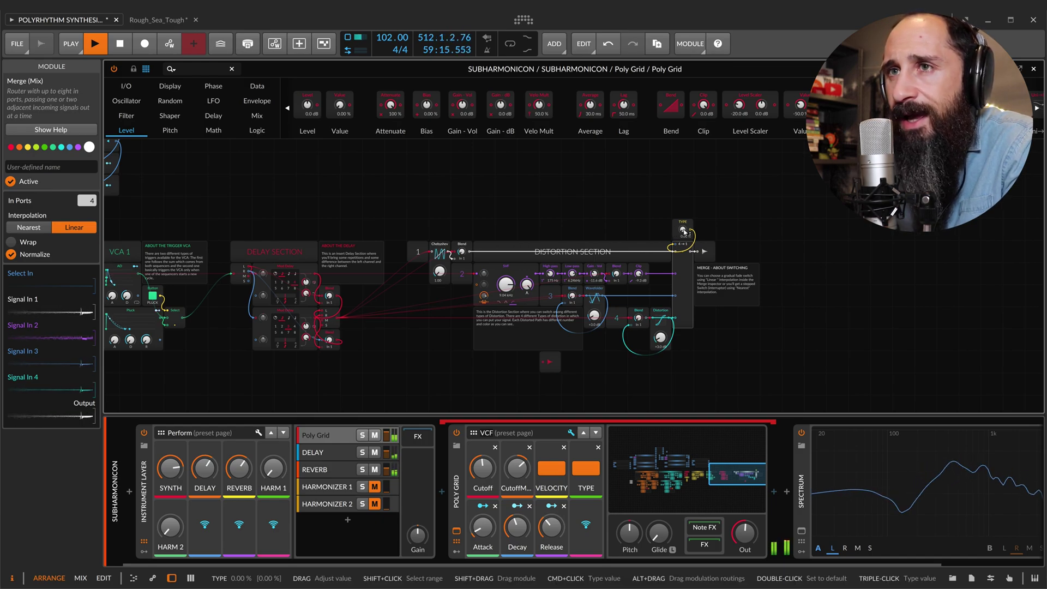
drag(683, 231, 683, 230)
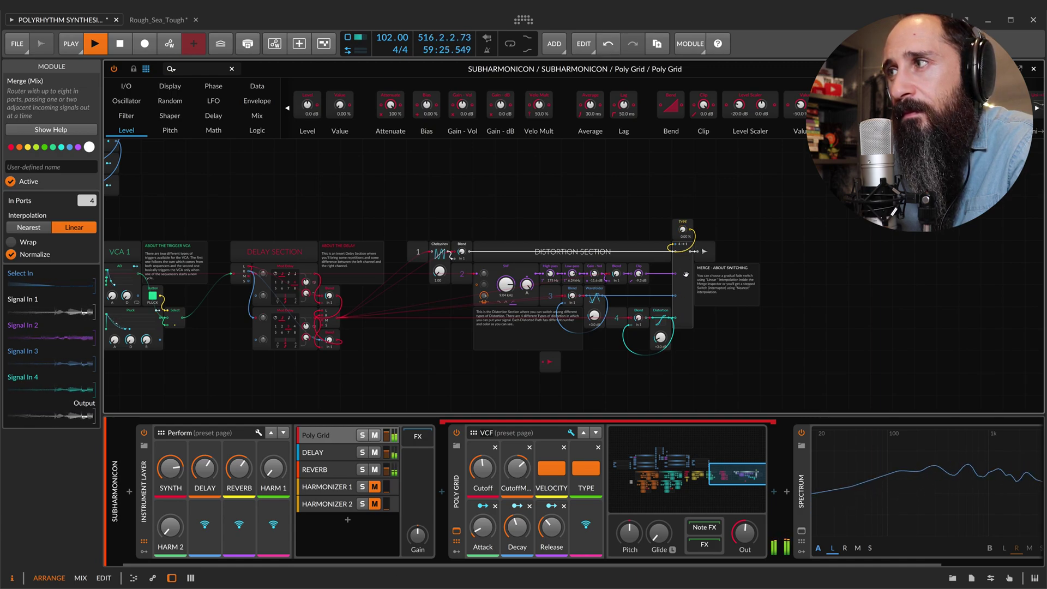
click(34, 230)
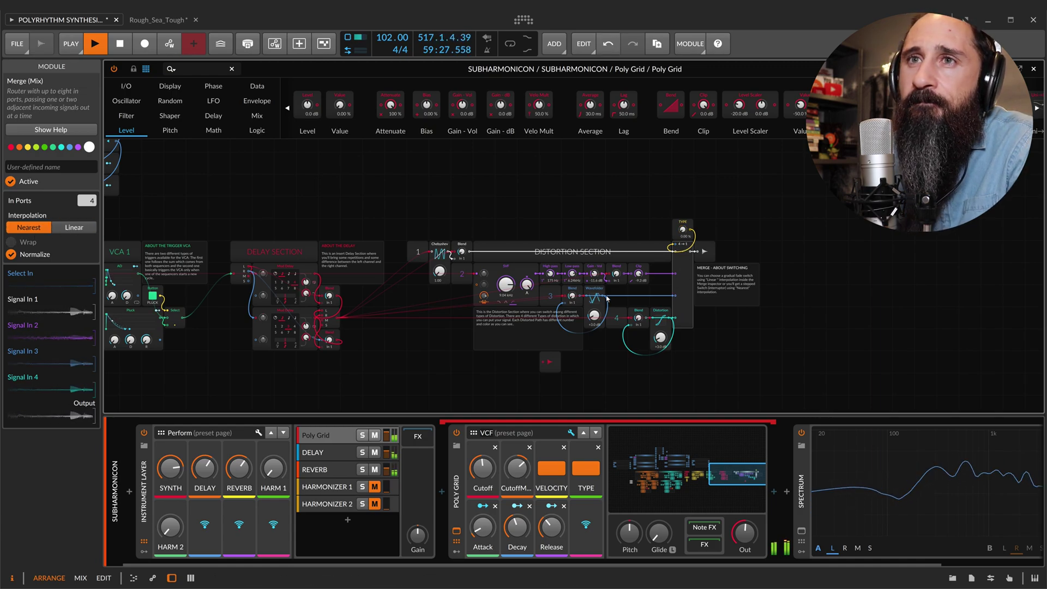
scroll(727, 314, down, 3)
scroll(729, 312, left, 15)
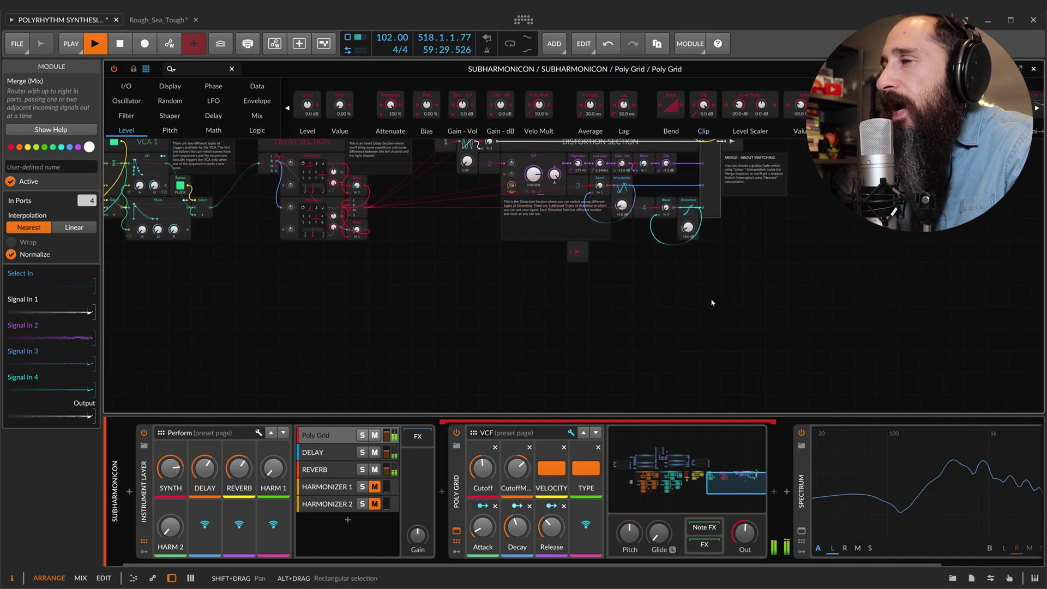
scroll(720, 308, up, 3)
scroll(711, 302, left, 8)
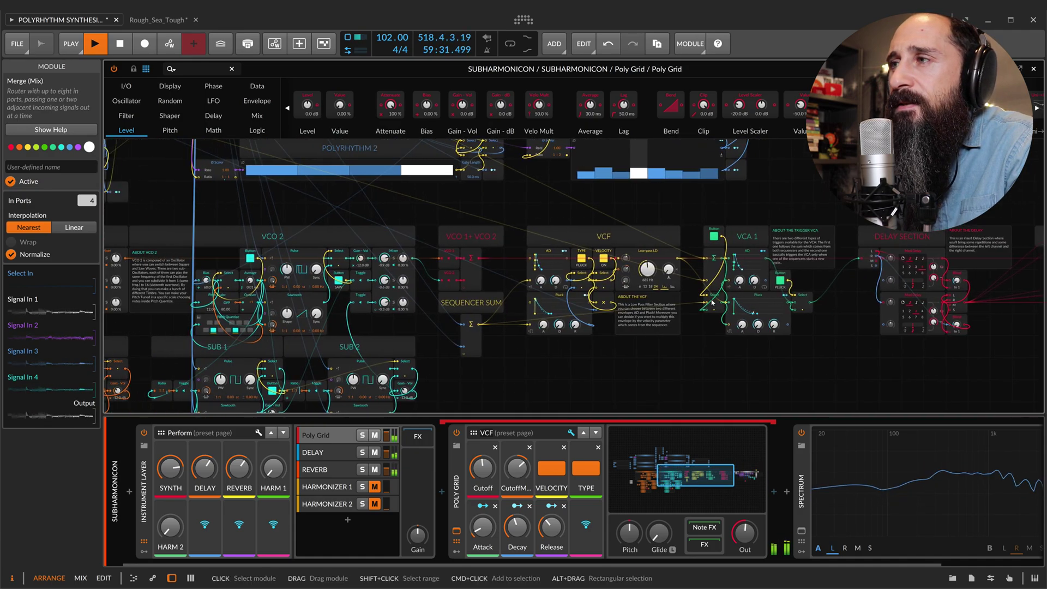
scroll(601, 218, up, 2)
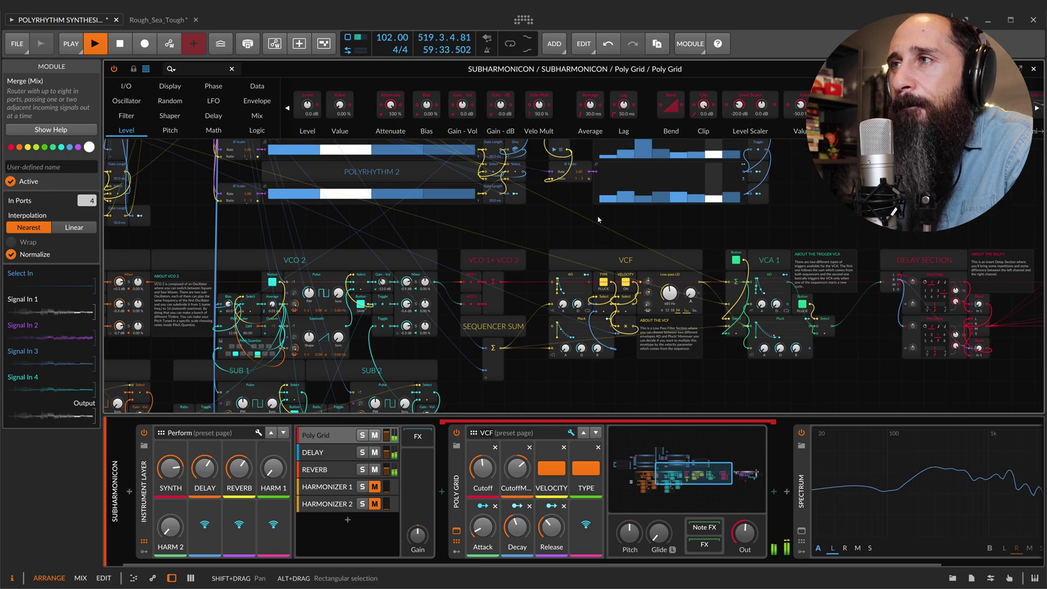
Open the Poly Grid's Remote Controls Editor and hide the inspector to give the preset pages more room.
scroll(589, 229, left, 1)
scroll(570, 241, left, 7)
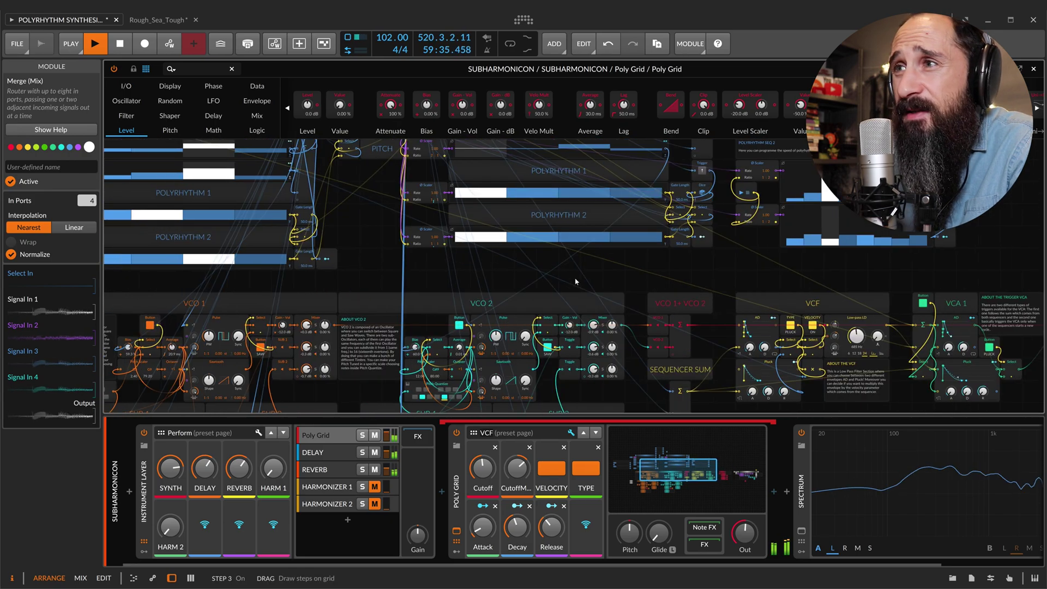
scroll(479, 273, left, 4)
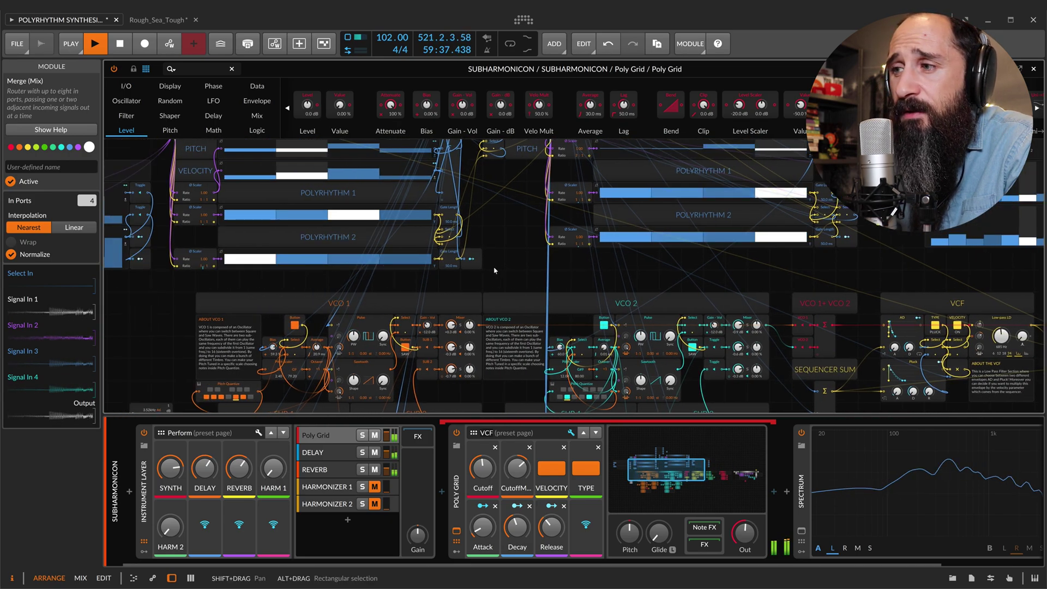
click(571, 433)
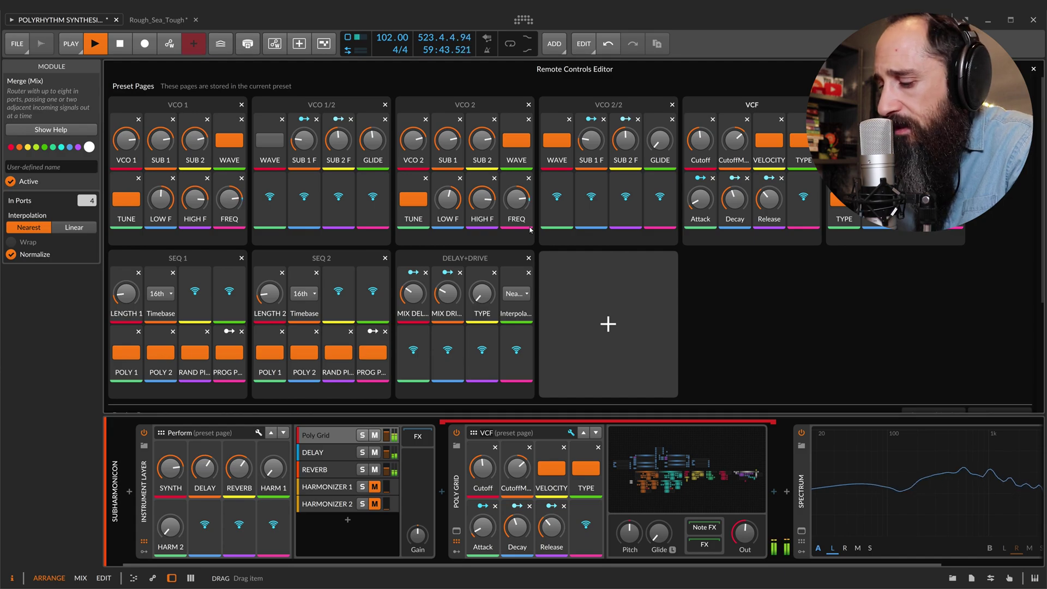
key(i)
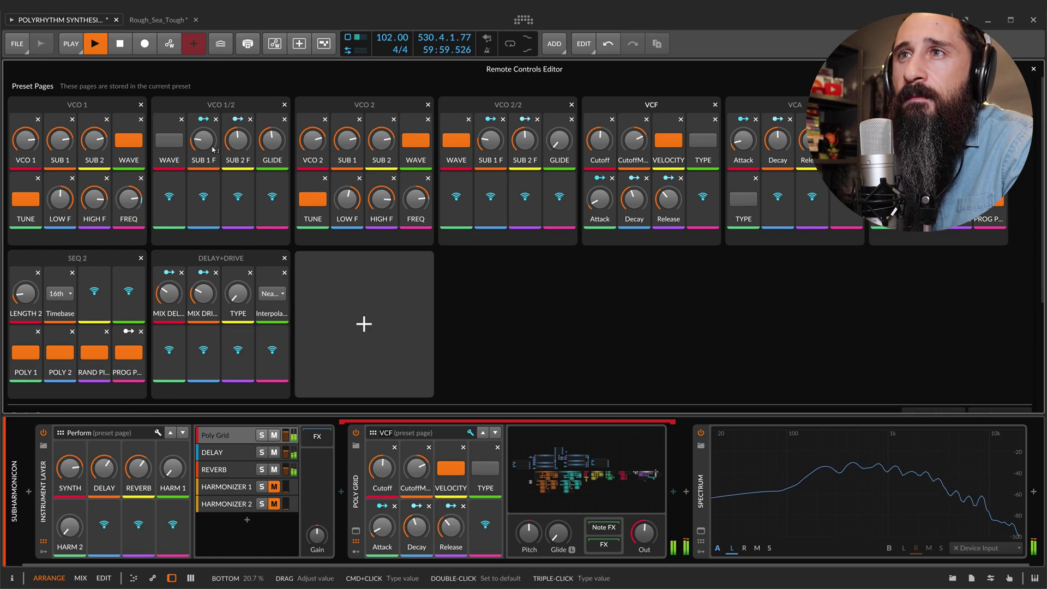
Vary the SUB 1 F and SUB 2 F controls of the VCO 1/2 and VCO 2/2 pages to change the suboscillator pitches.
drag(203, 142, 235, 144)
click(231, 146)
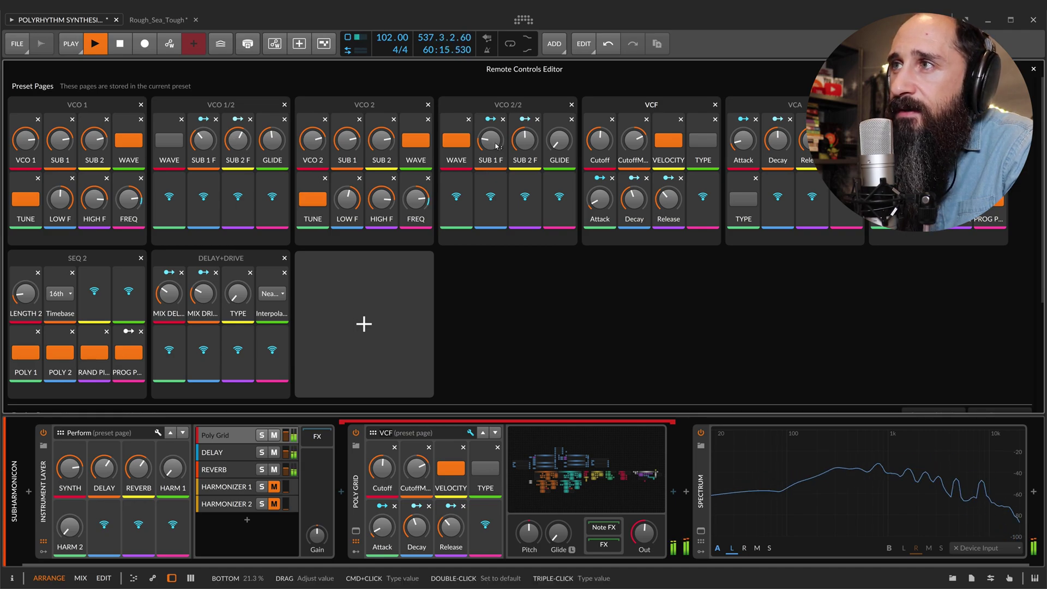
drag(495, 145, 490, 138)
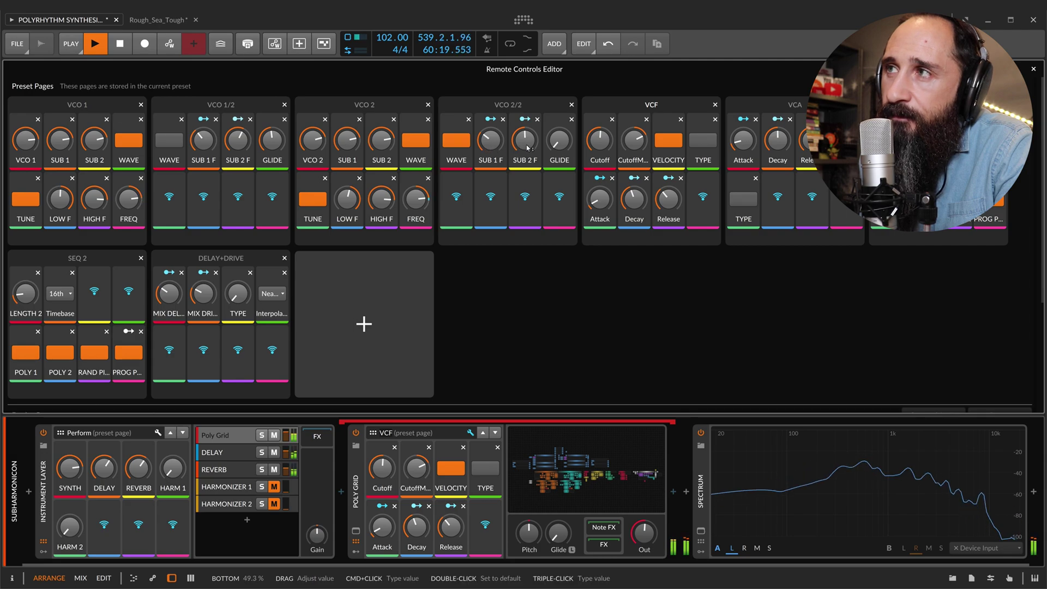
mouse_move(527, 147)
mouse_down()
mouse_move(499, 145)
mouse_move(525, 126)
mouse_up()
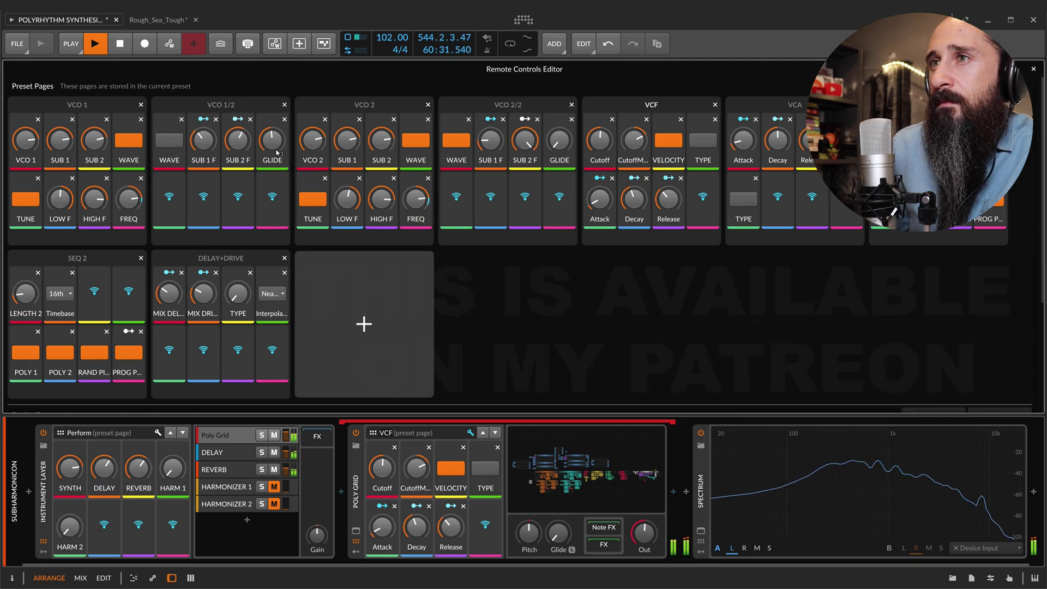
drag(209, 142, 238, 131)
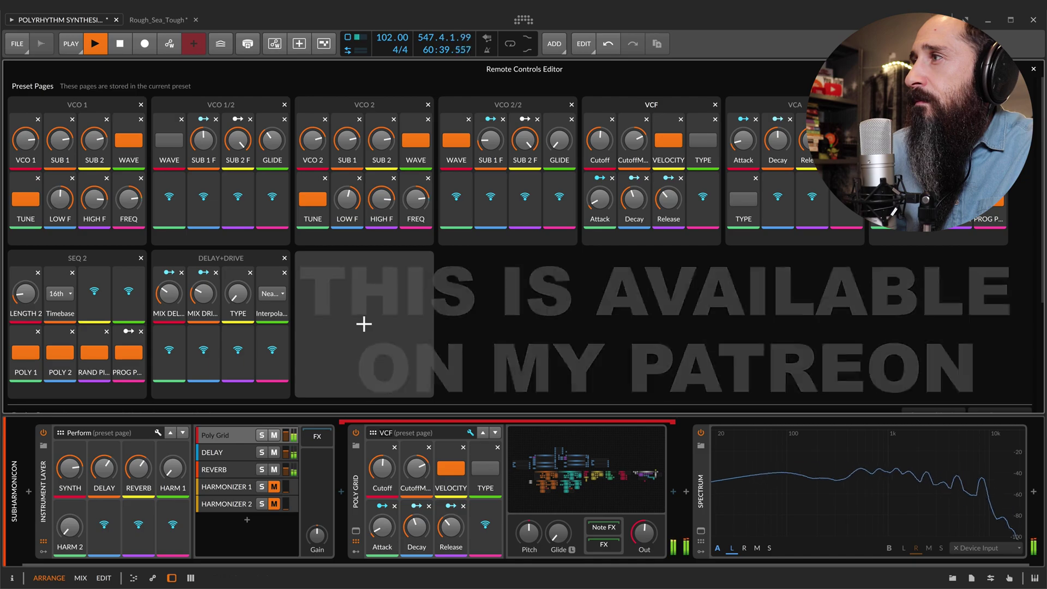
Set the SEQ 2 page's Timebase to 32nd.
click(59, 293)
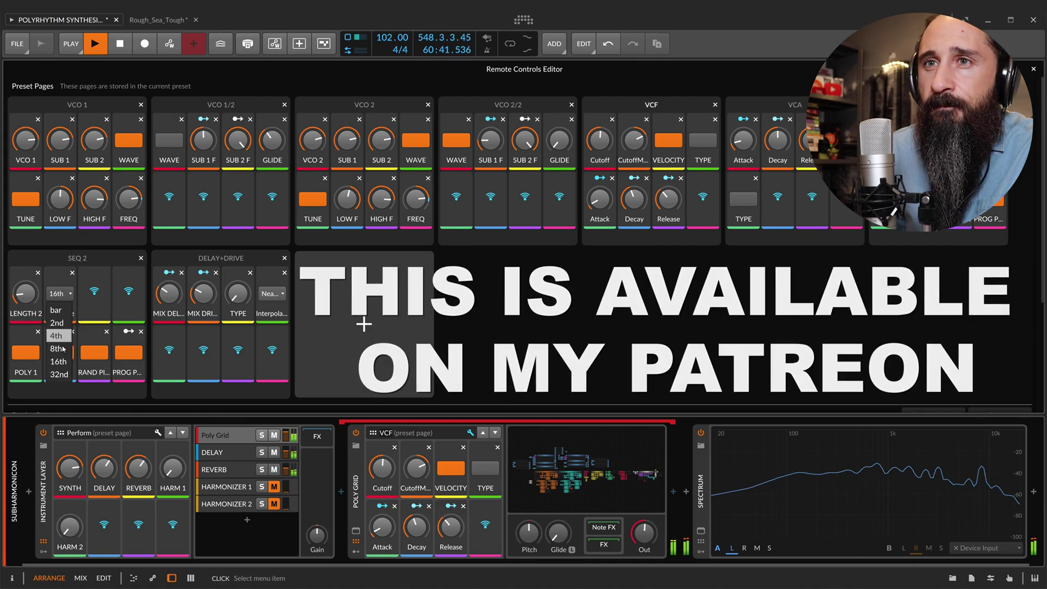
click(58, 374)
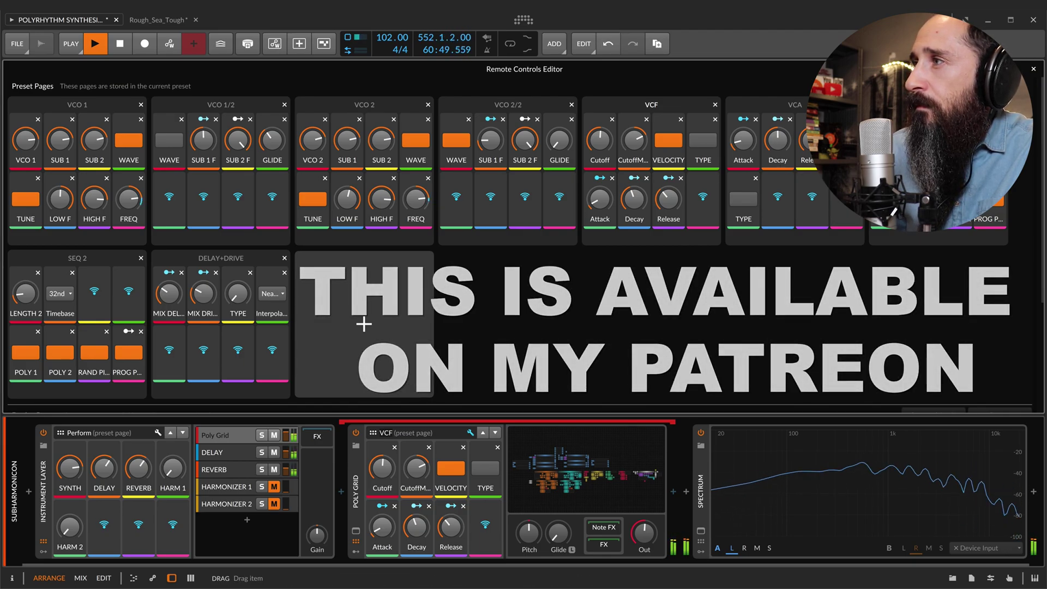
Switch on the VCA page's TYPE and raise its Decay, and try the VCF page's TYPE on and back off.
click(743, 199)
drag(781, 150, 781, 147)
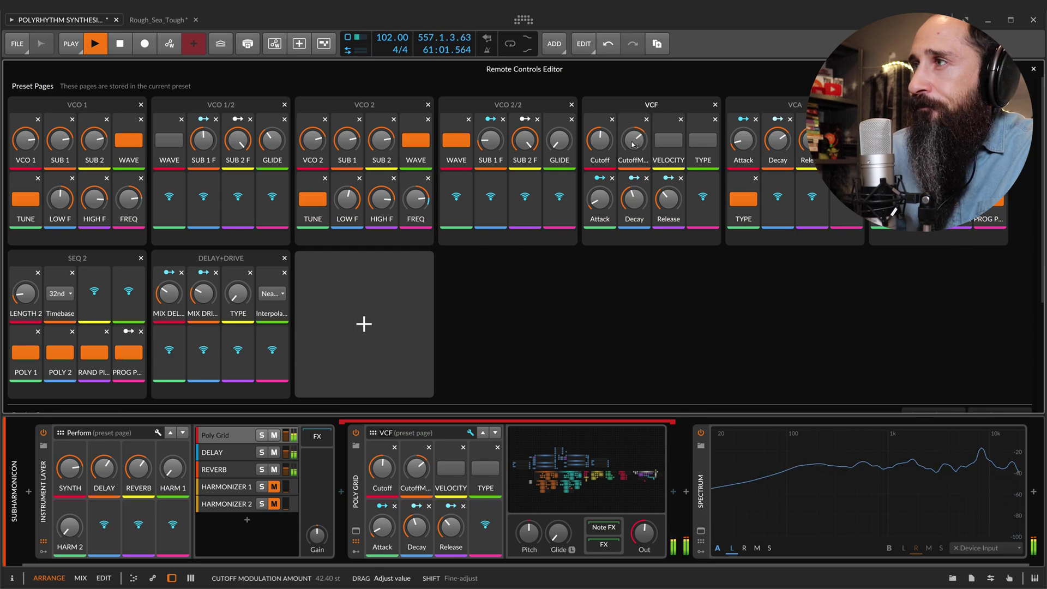
click(697, 146)
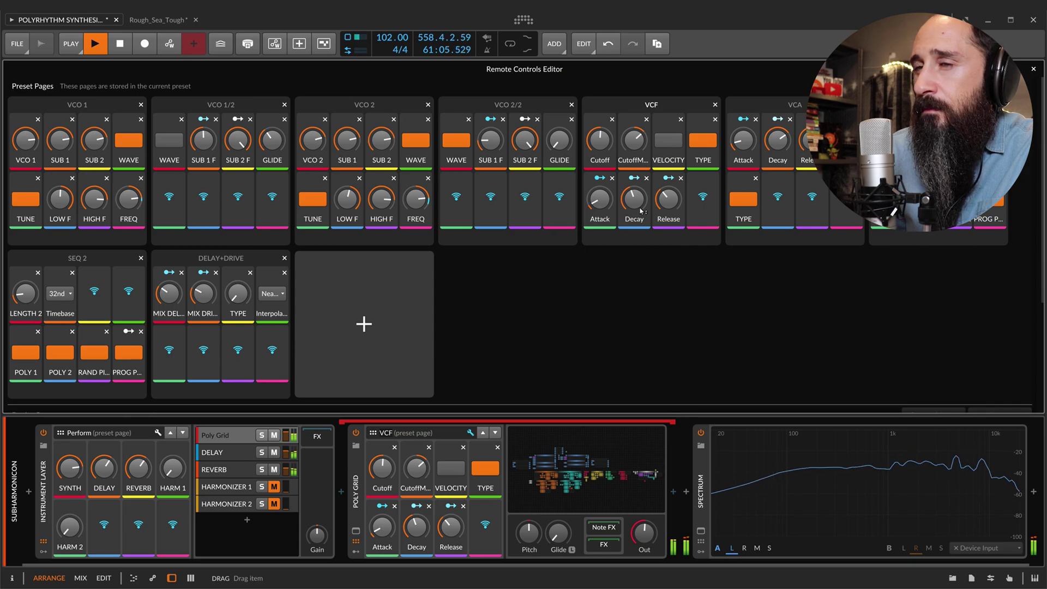
click(702, 148)
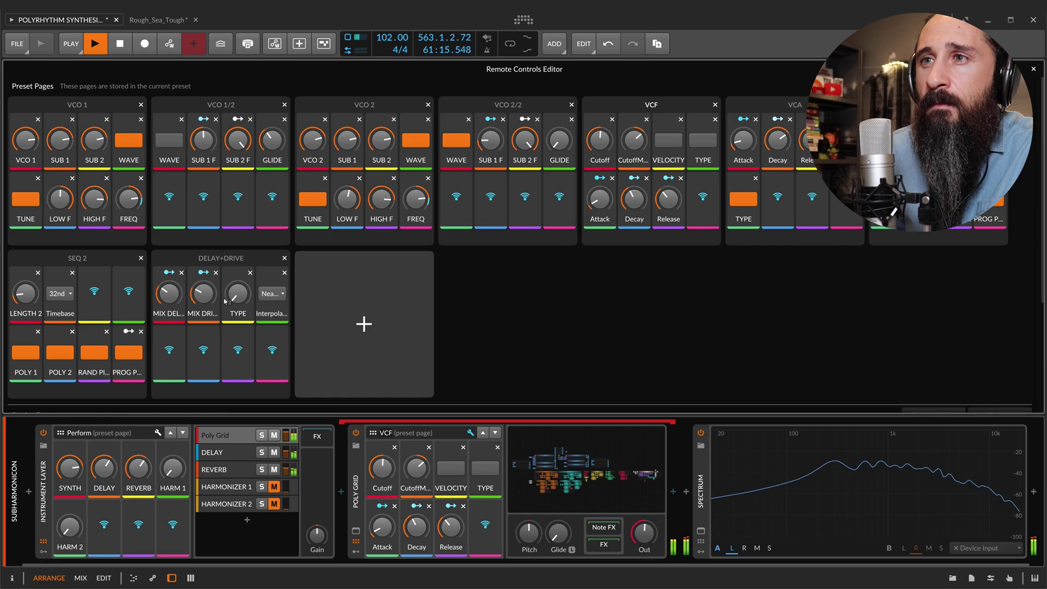
Raise TYPE on the DELAY+DRIVE page and bring its drive mix up to about 79 %.
drag(240, 303, 240, 295)
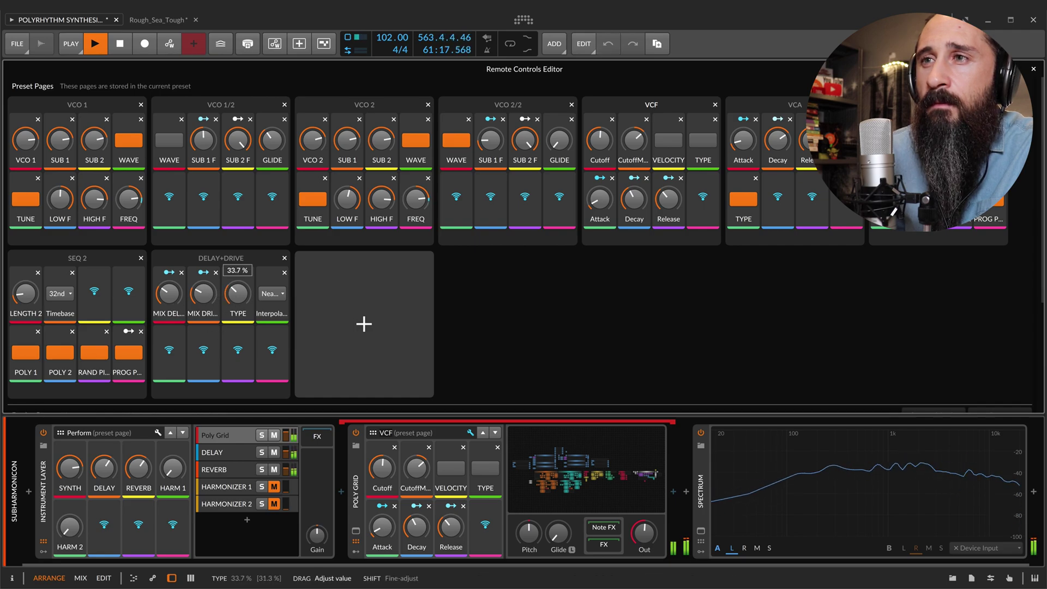
scroll(169, 294, down, 2)
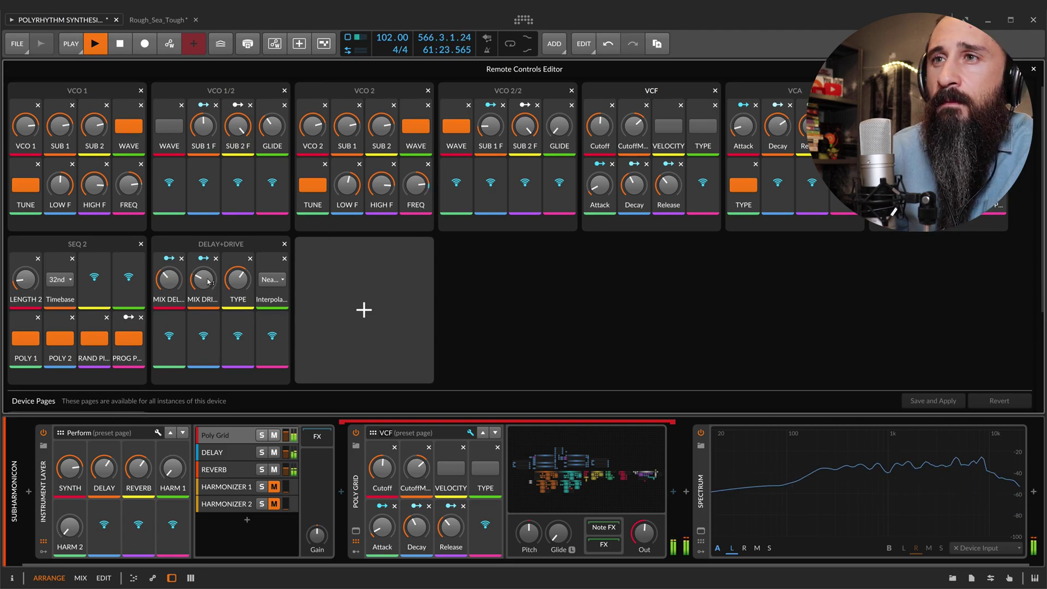
drag(209, 281, 209, 229)
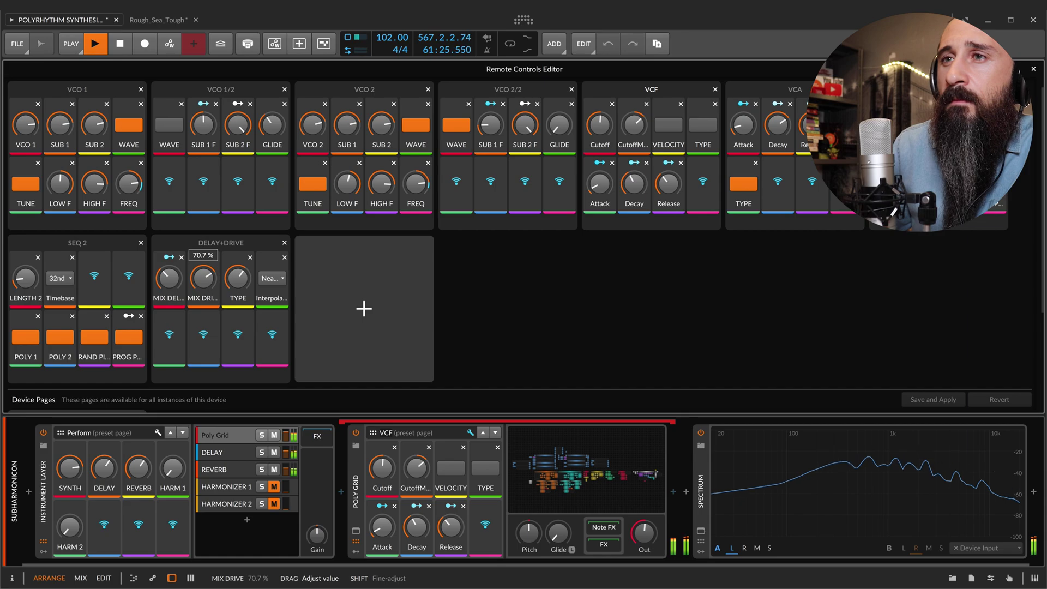
drag(203, 272, 203, 269)
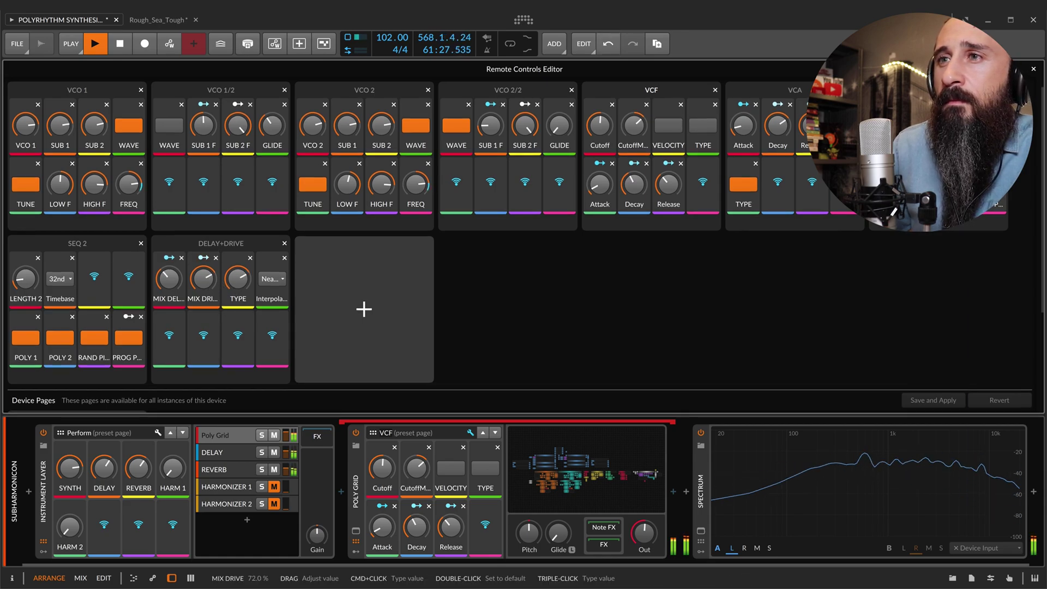
Switch on WAVE on the VCO 1/2 page and, with the transport stopped, set the SEQ 2 Timebase to 16th.
click(175, 129)
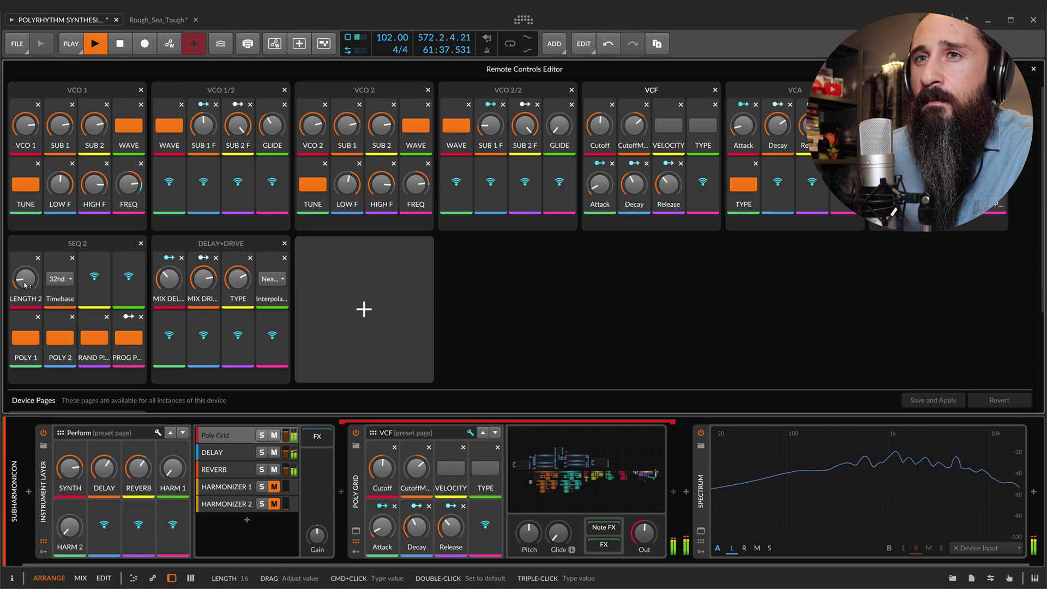
key(space)
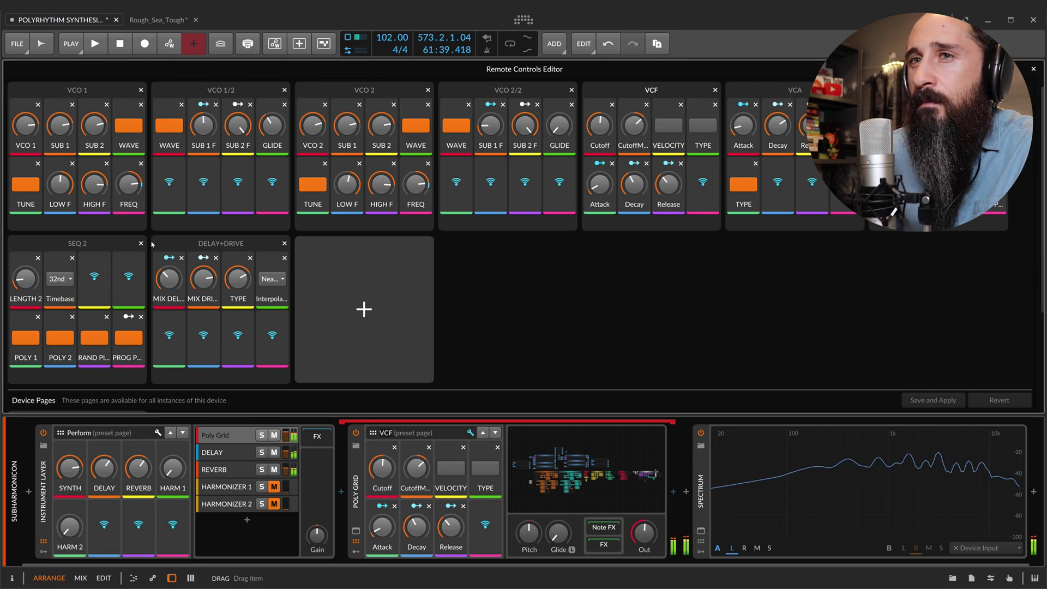
click(57, 284)
click(59, 346)
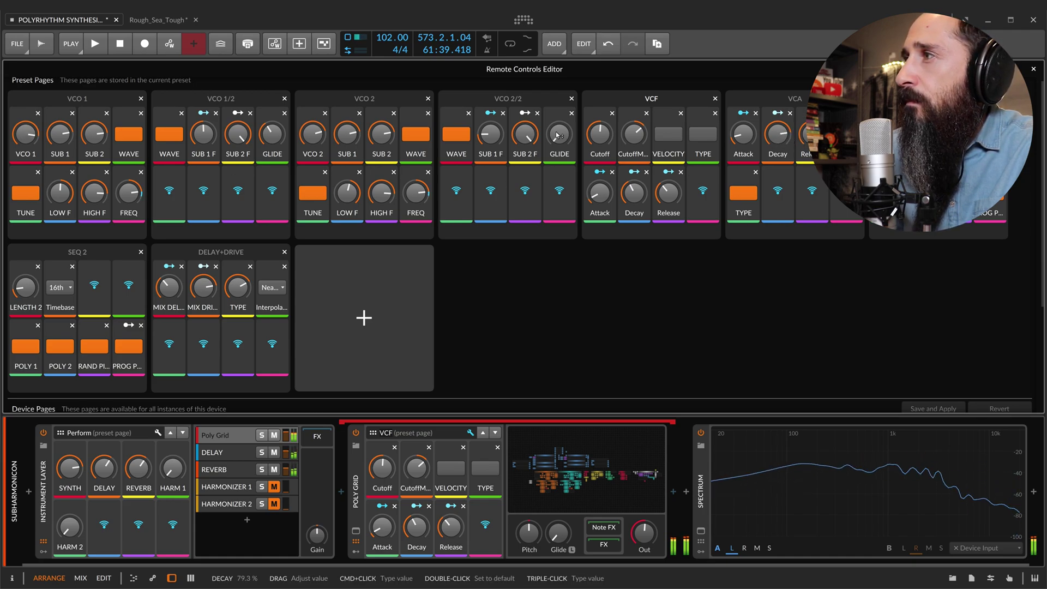
Sweep the VCF Cutoff and its modulation amount, and raise the DELAY+DRIVE page's TYPE further.
drag(596, 141, 596, 137)
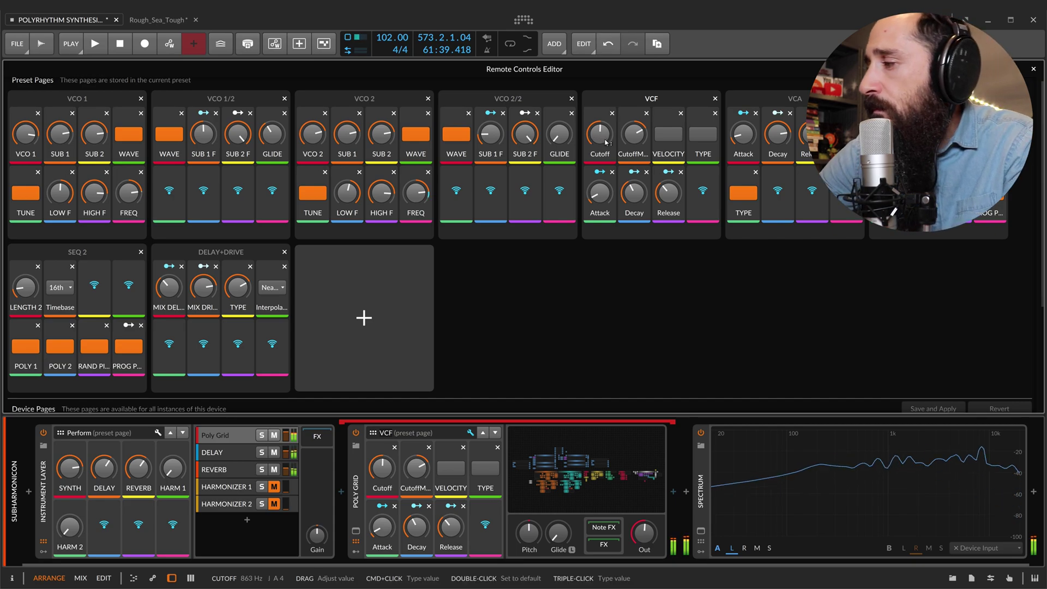
drag(606, 143, 599, 134)
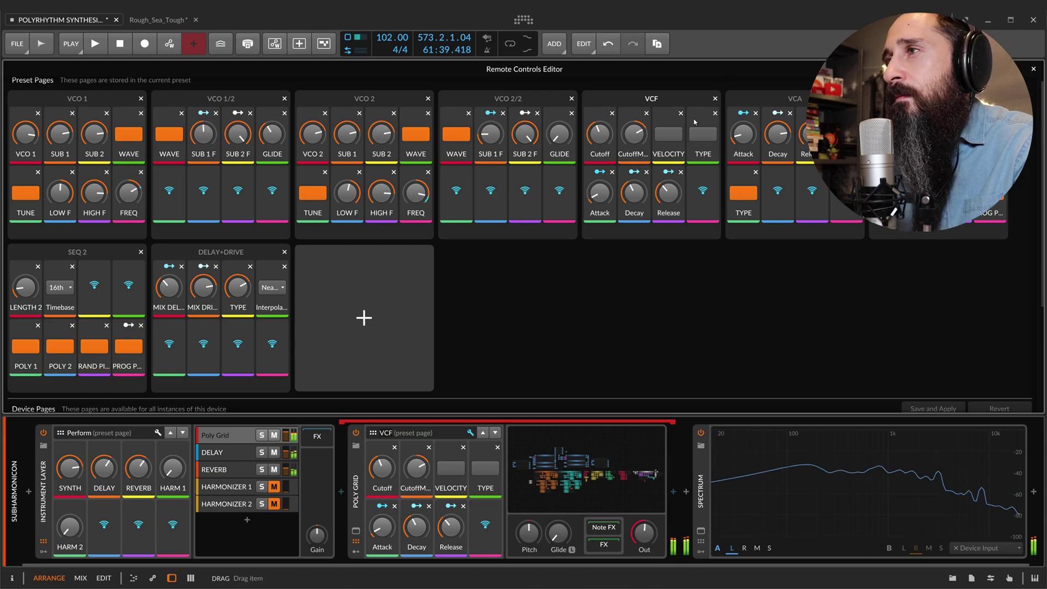
drag(633, 135, 599, 115)
scroll(634, 140, down, 1)
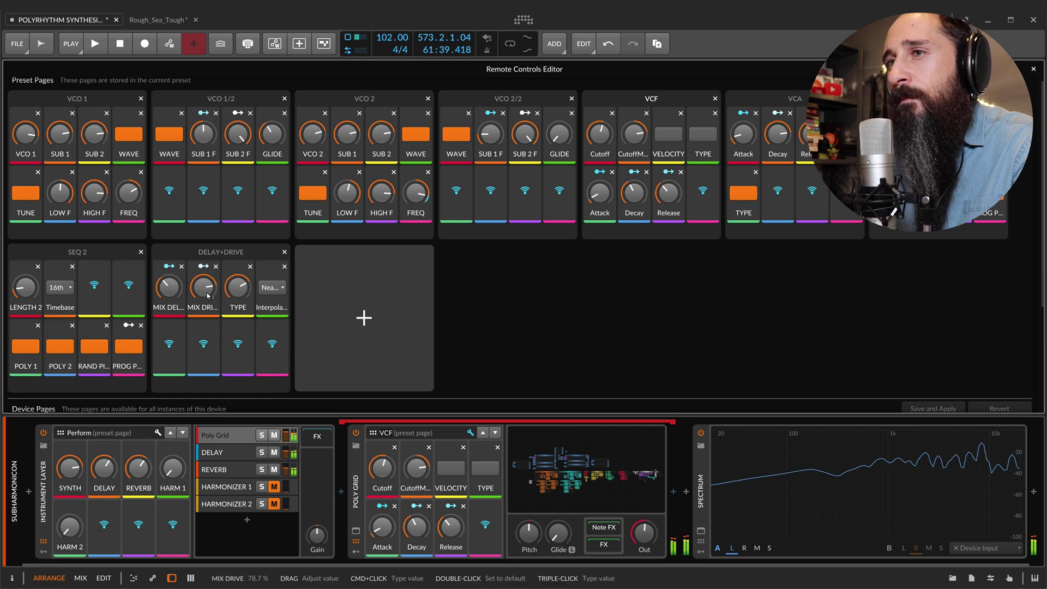
drag(230, 295, 237, 292)
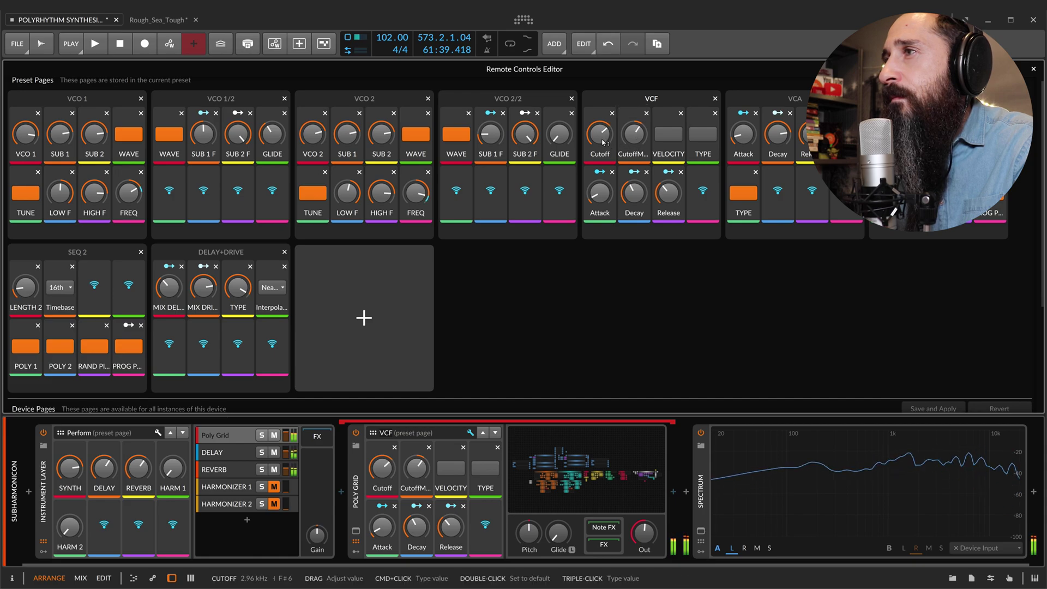
Switch on the VCF page's TYPE and lower its Cutoff to about 988 Hz.
click(702, 134)
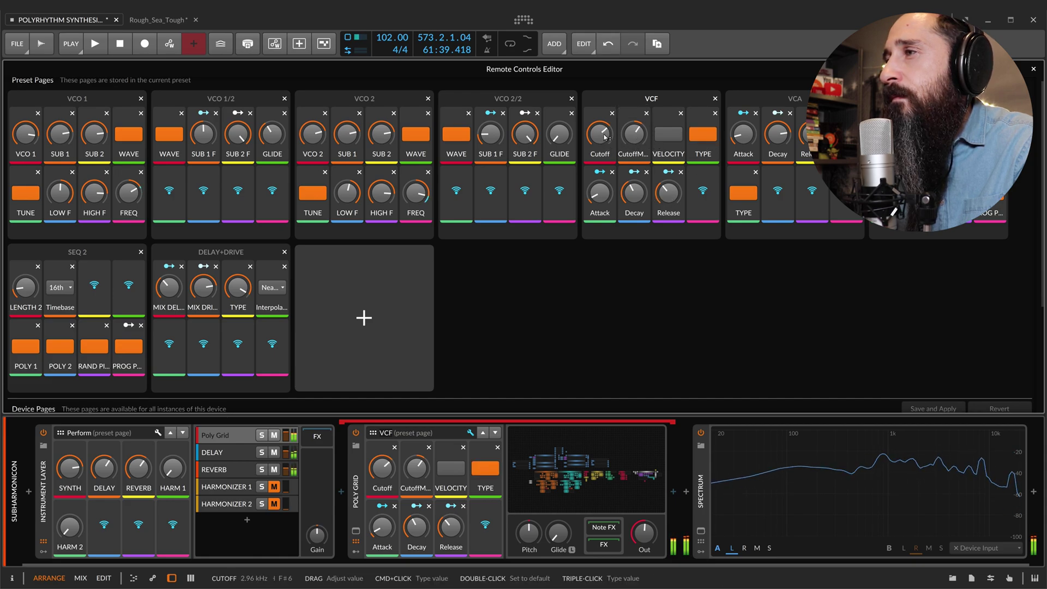
drag(604, 138, 604, 140)
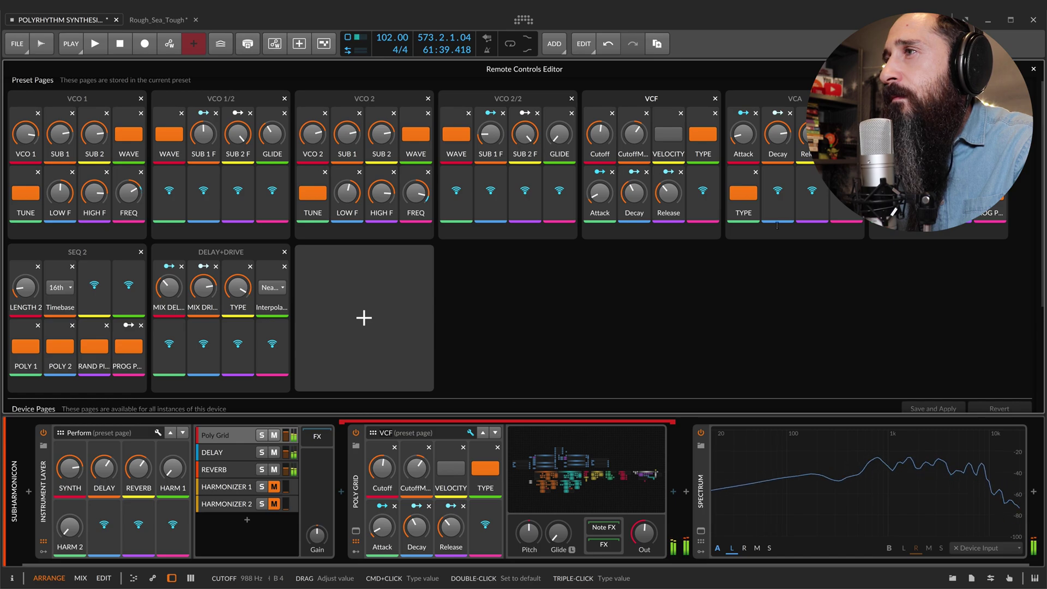
Switch off the VCA page's TYPE and shorten its Decay.
click(745, 197)
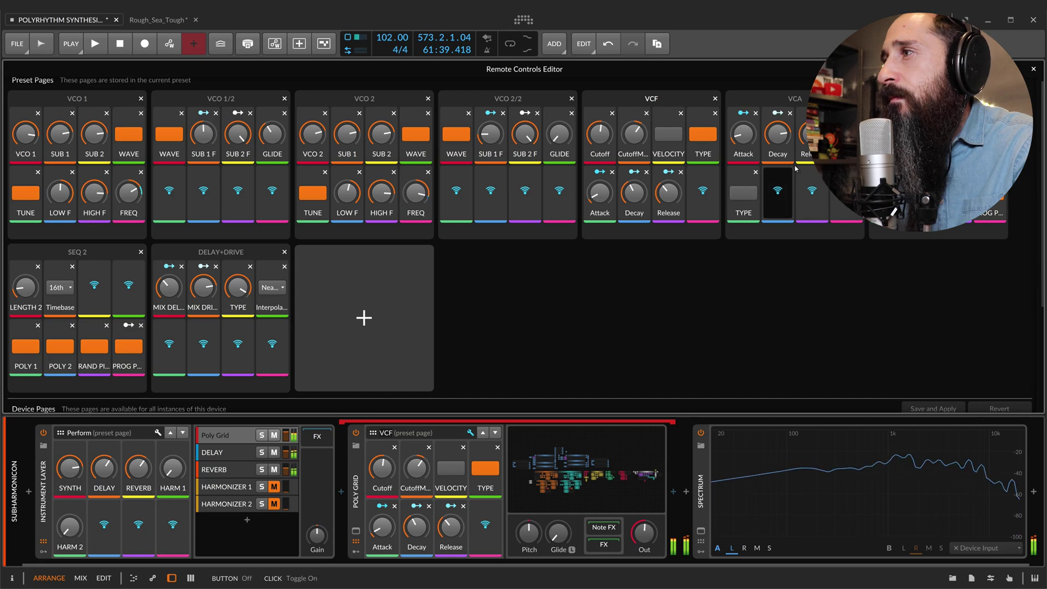
drag(783, 135, 791, 136)
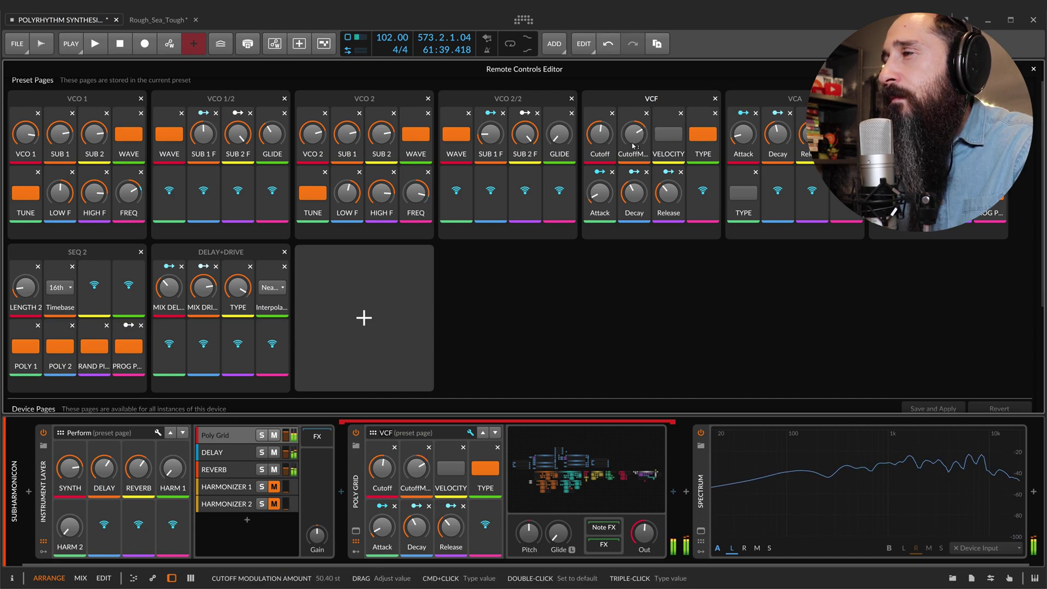
Switch the VCF page's VELOCITY on and TYPE off, and adjust its Decay and cutoff modulation amount.
click(668, 135)
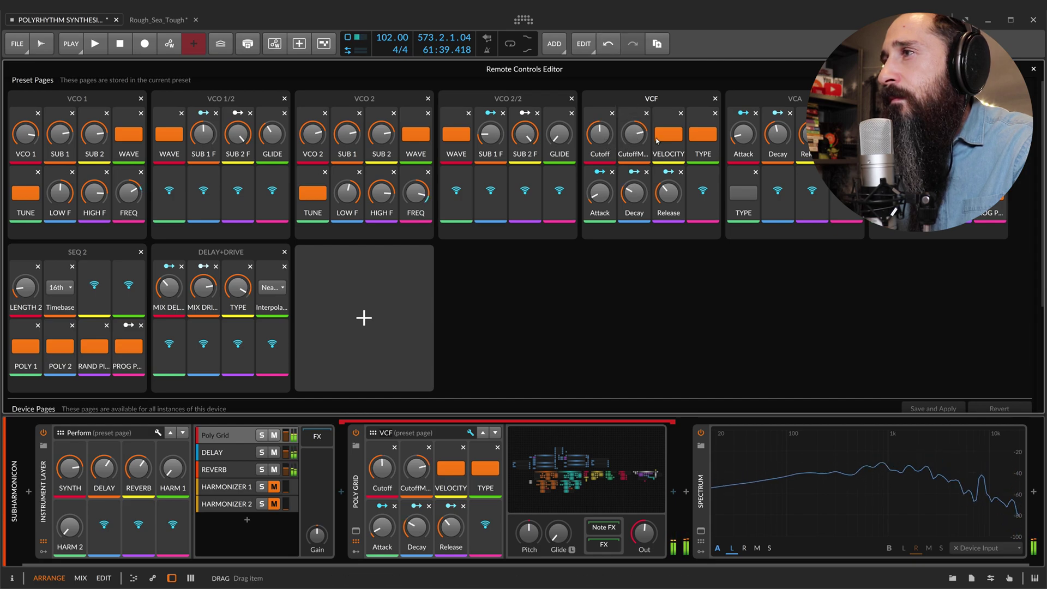
drag(627, 139, 627, 125)
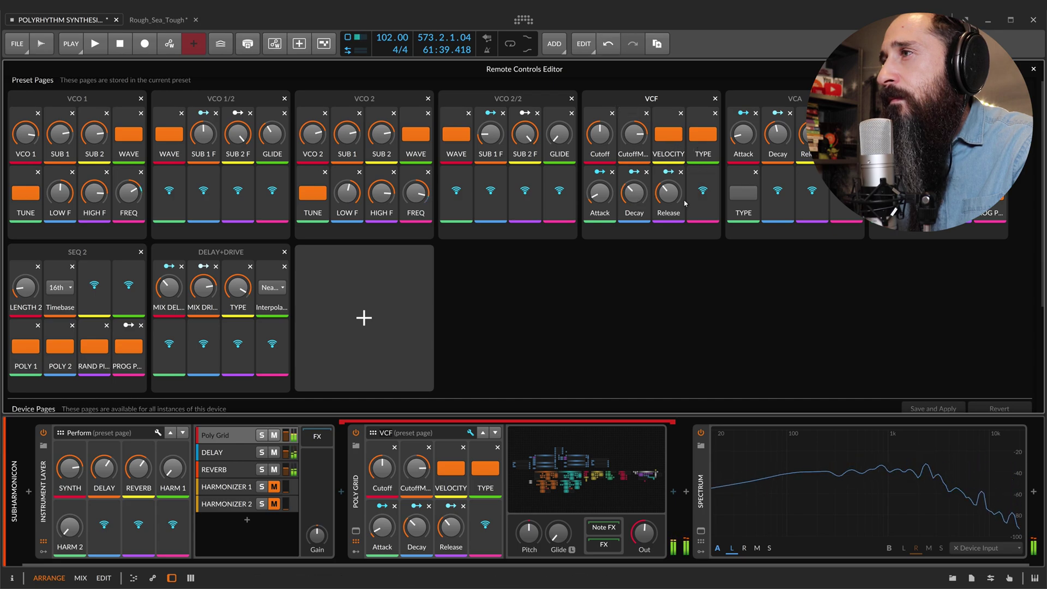
click(702, 140)
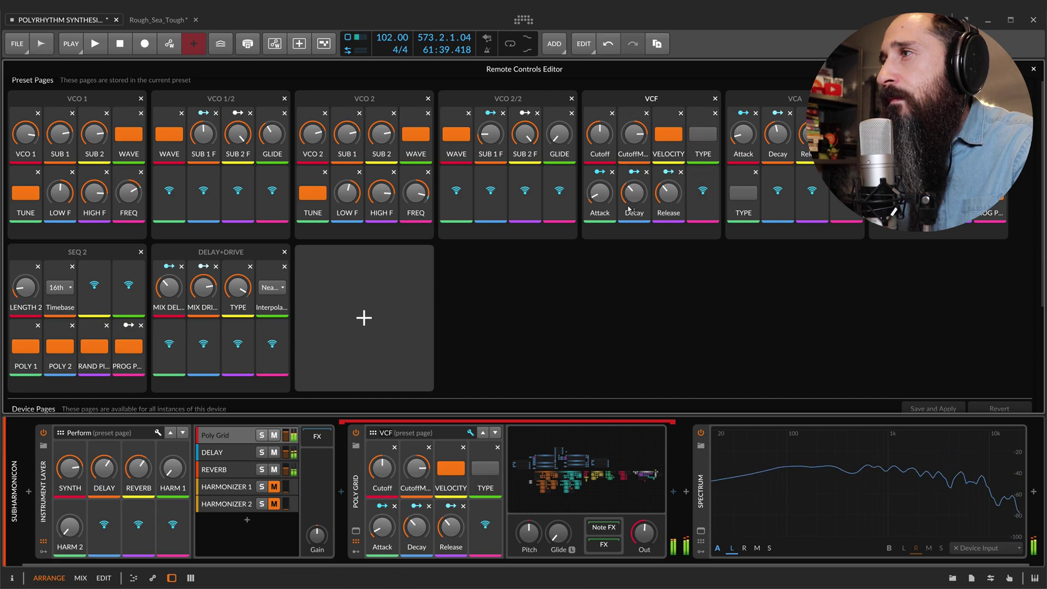
drag(634, 210, 636, 199)
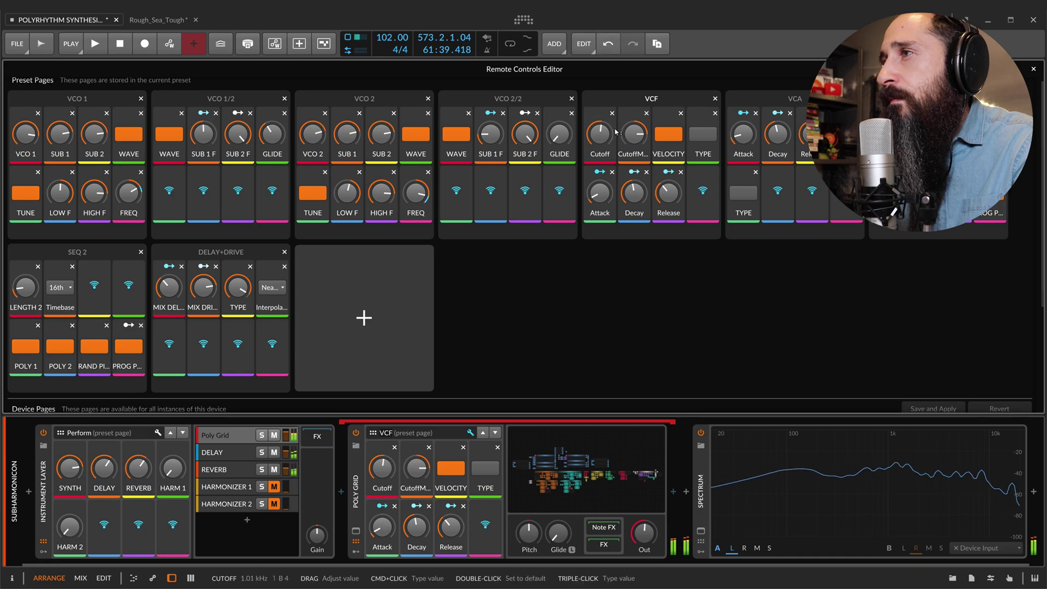
drag(627, 142, 627, 136)
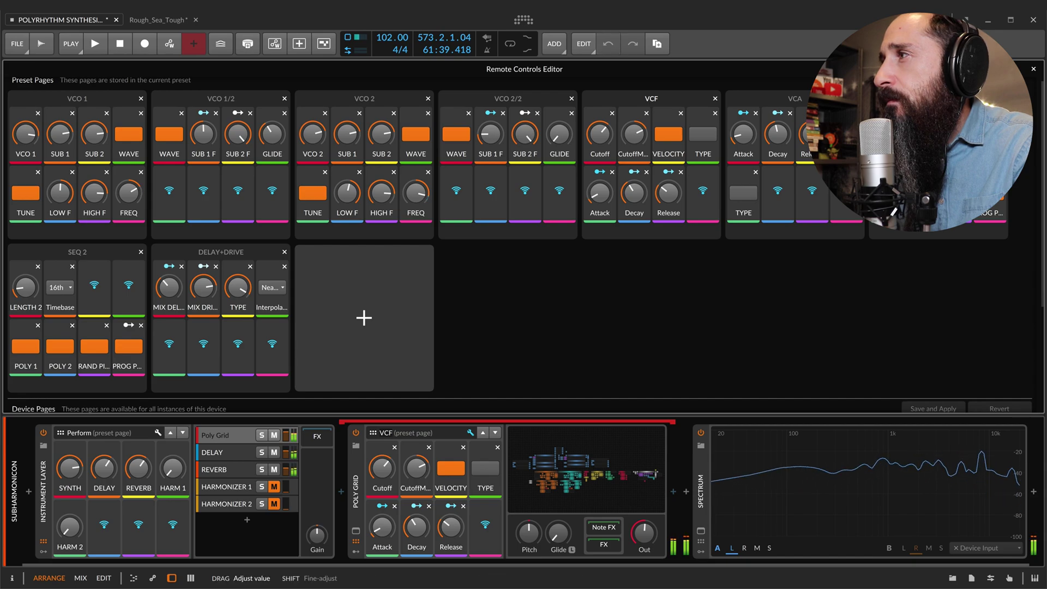
Set the SEQ 2 page's LENGTH 2 to 17.
click(20, 315)
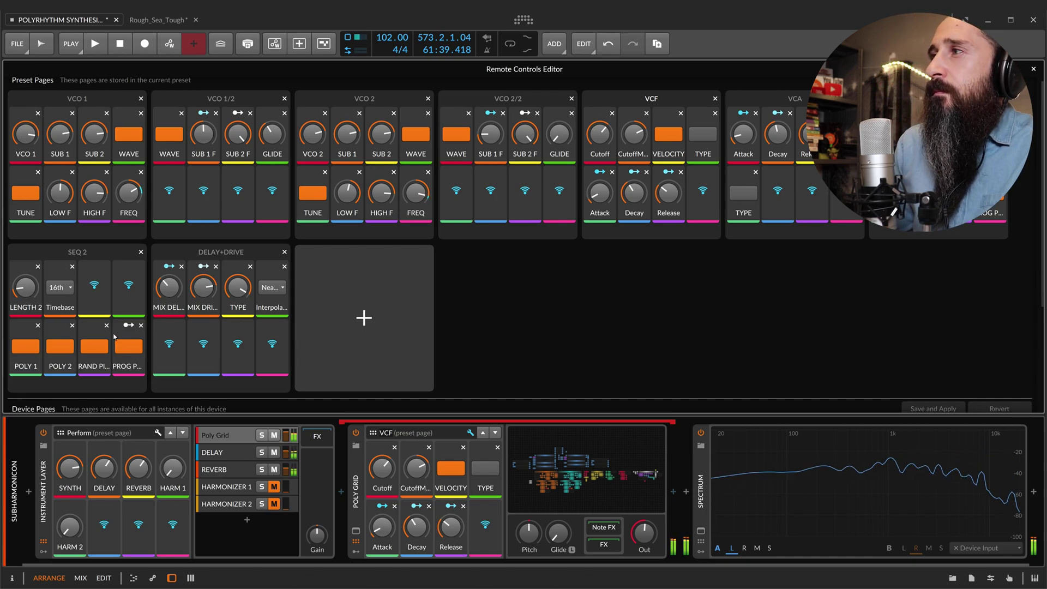
drag(22, 292, 23, 286)
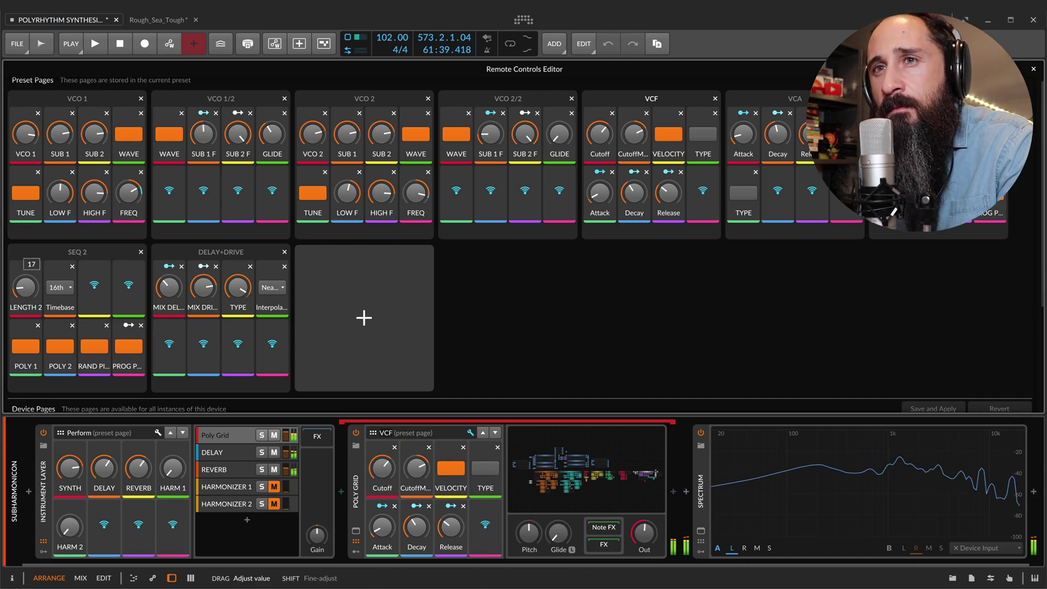